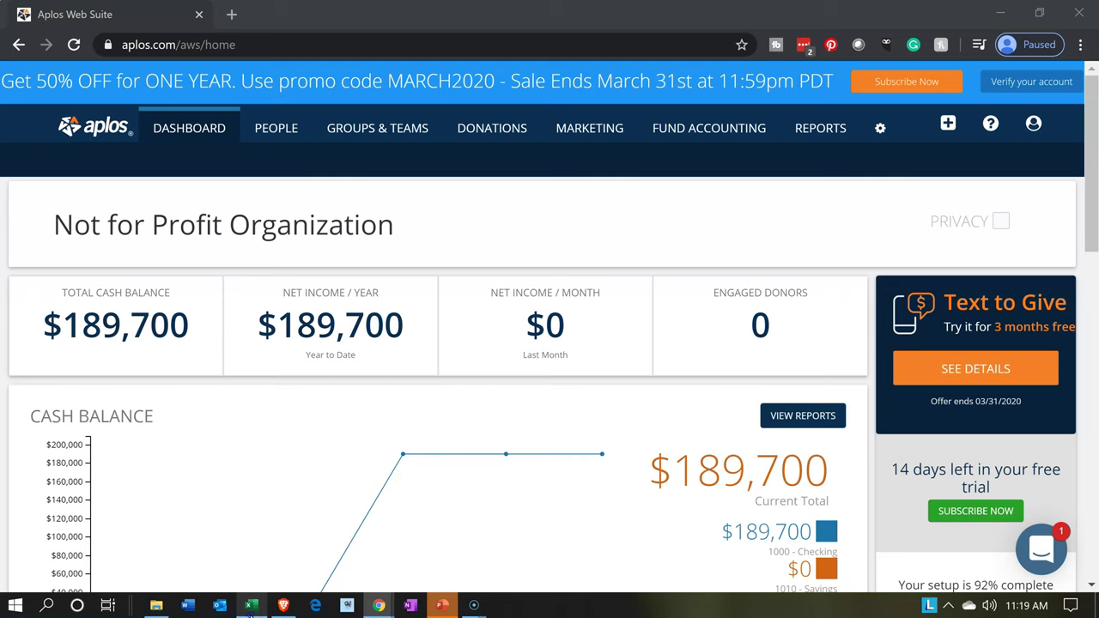
# Step: Switch to the Excel workbook and open worksheet 3 at journal entry 2b's two accounts
pyautogui.click(250, 606)
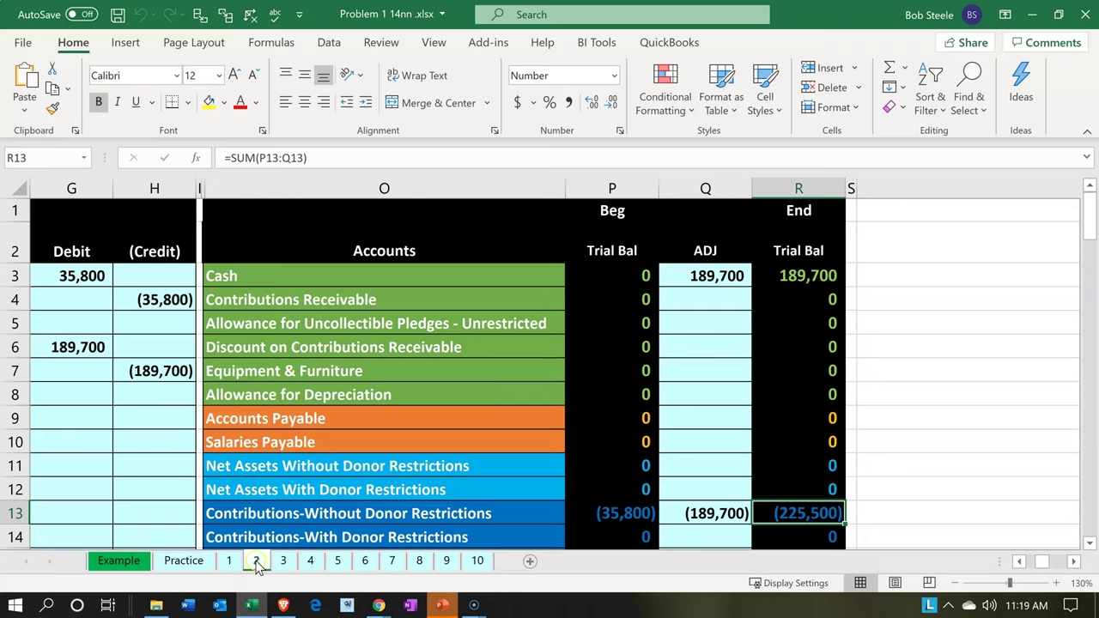
pyautogui.click(285, 561)
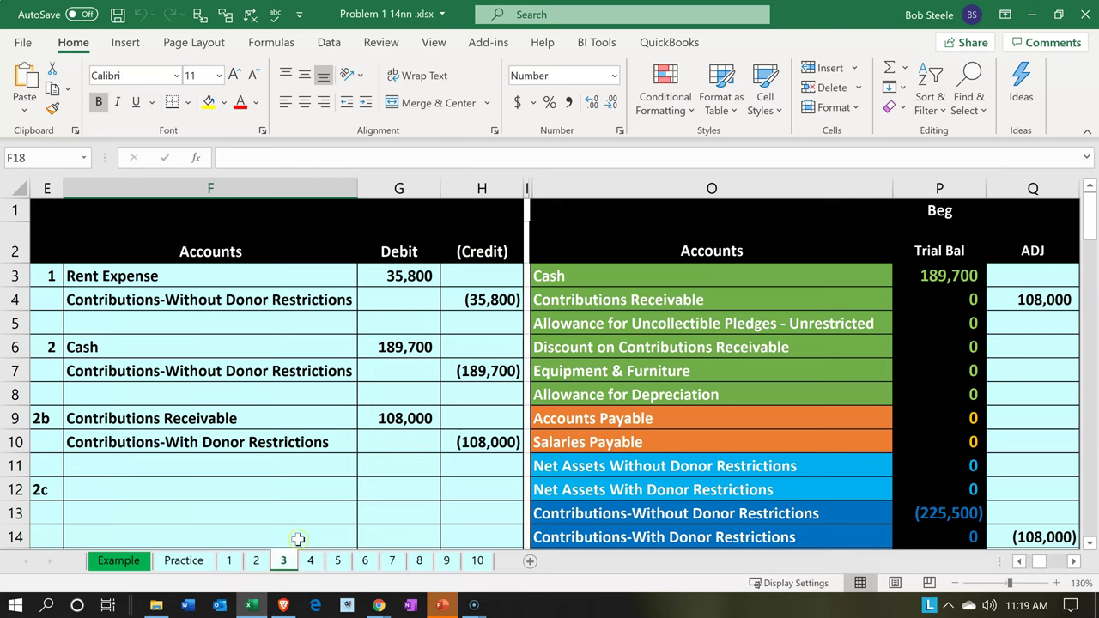
pyautogui.click(210, 418)
pyautogui.press('alt')
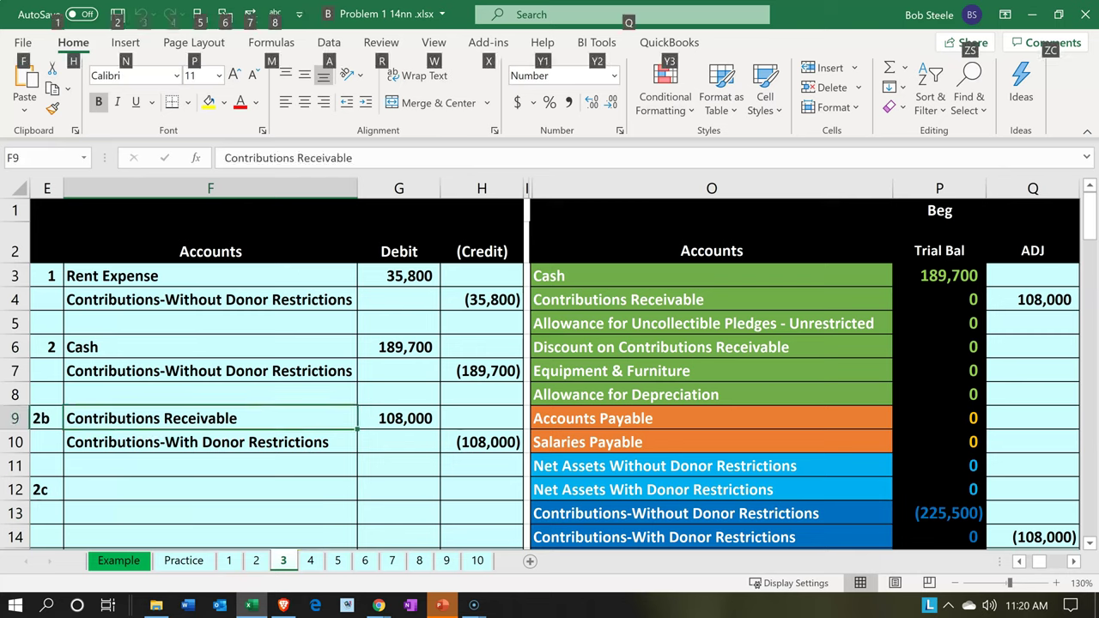
pyautogui.click(206, 451)
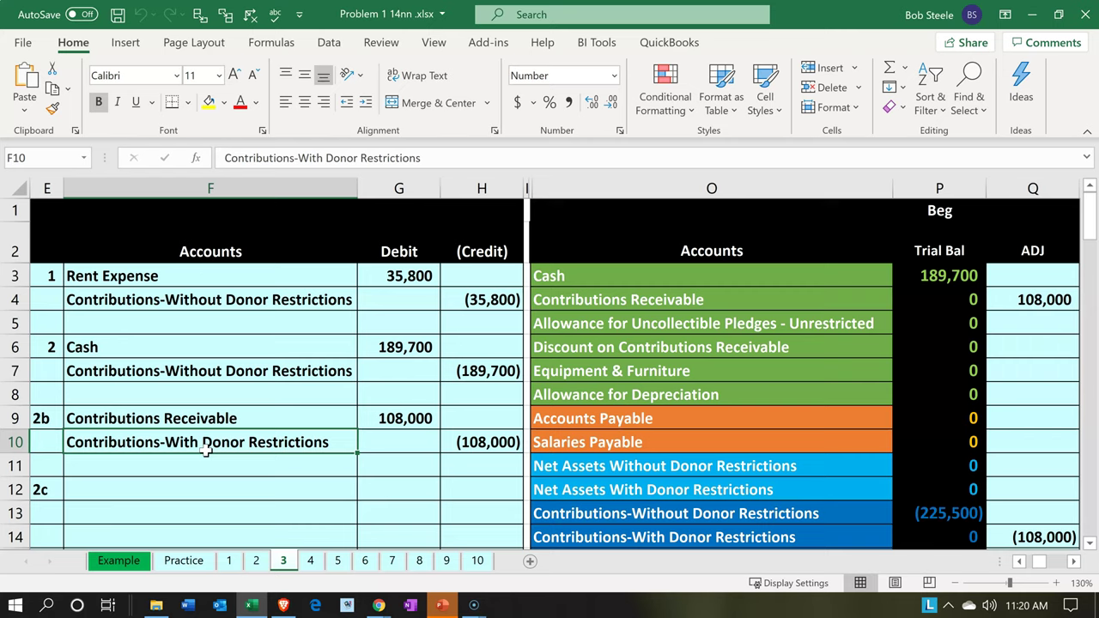
# Step: Compare journal entry 2b for Contributions Receivable and Contributions-With Donor Restrictions with the Cash entry above it
pyautogui.press('Up')
pyautogui.press('Up')
pyautogui.press('Up')
pyautogui.press('Up')
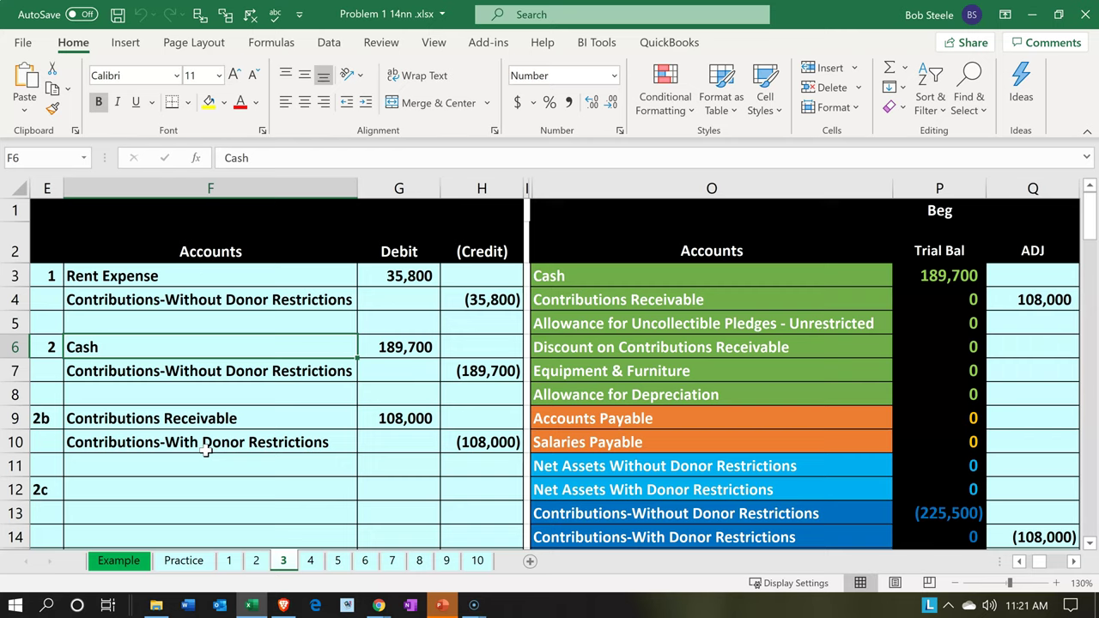
pyautogui.press('Down')
pyautogui.press('Down')
pyautogui.press('Down')
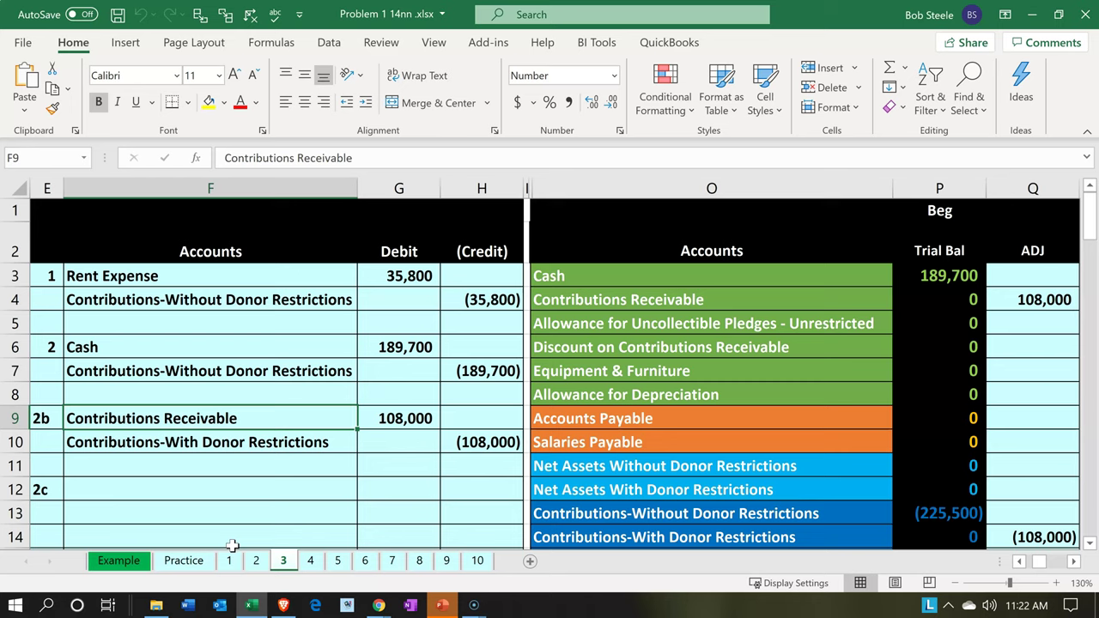
pyautogui.press('Right')
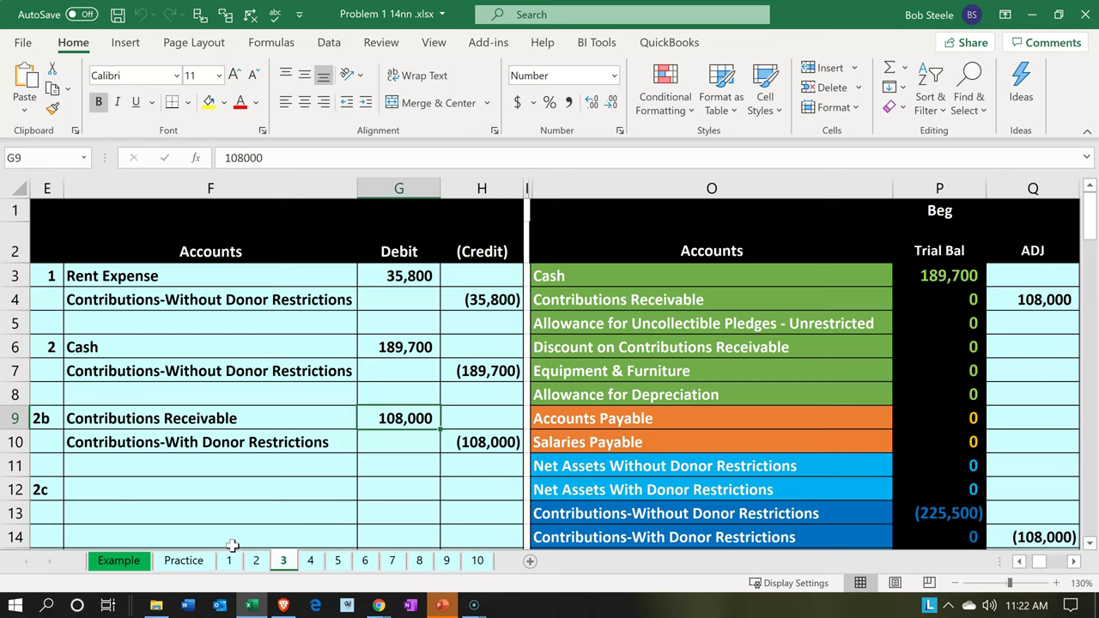
pyautogui.press('Down')
pyautogui.press('Left')
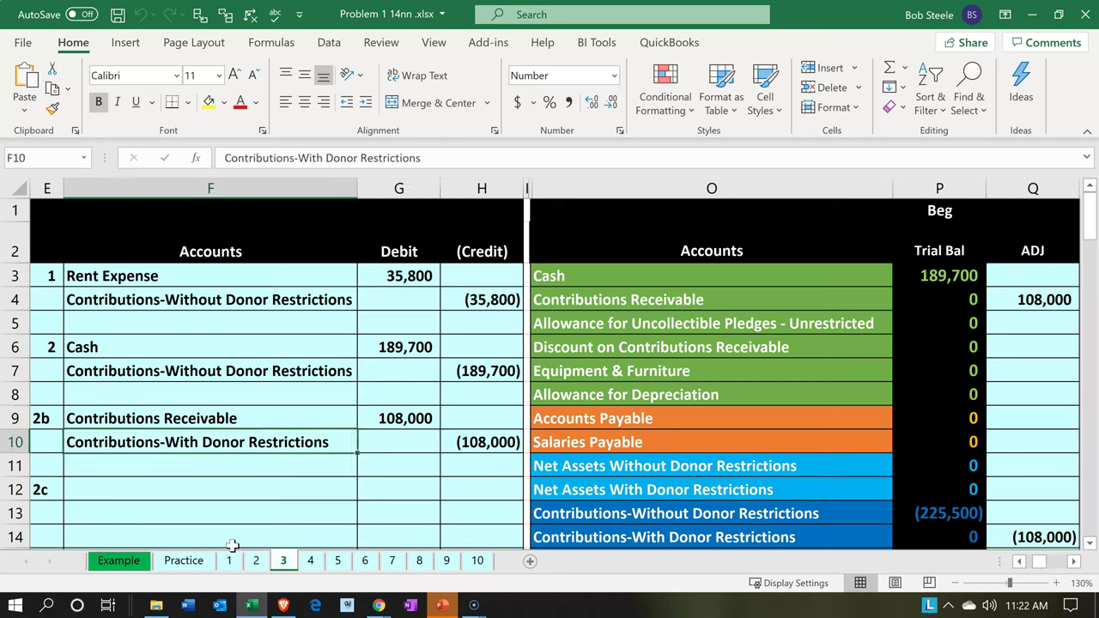
pyautogui.press('Right')
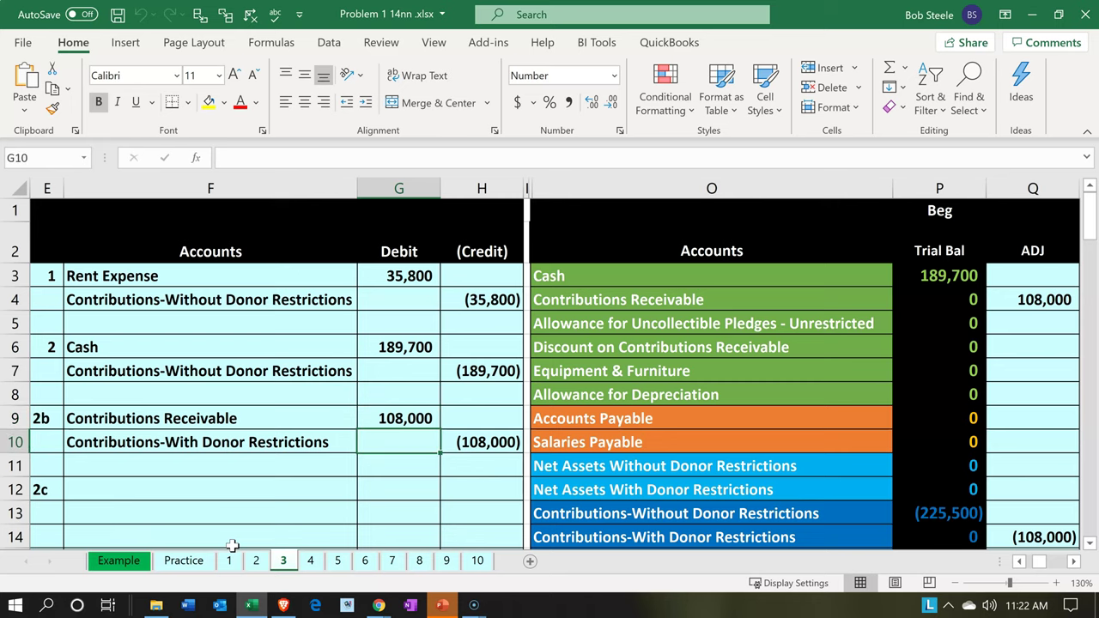
pyautogui.press('Left')
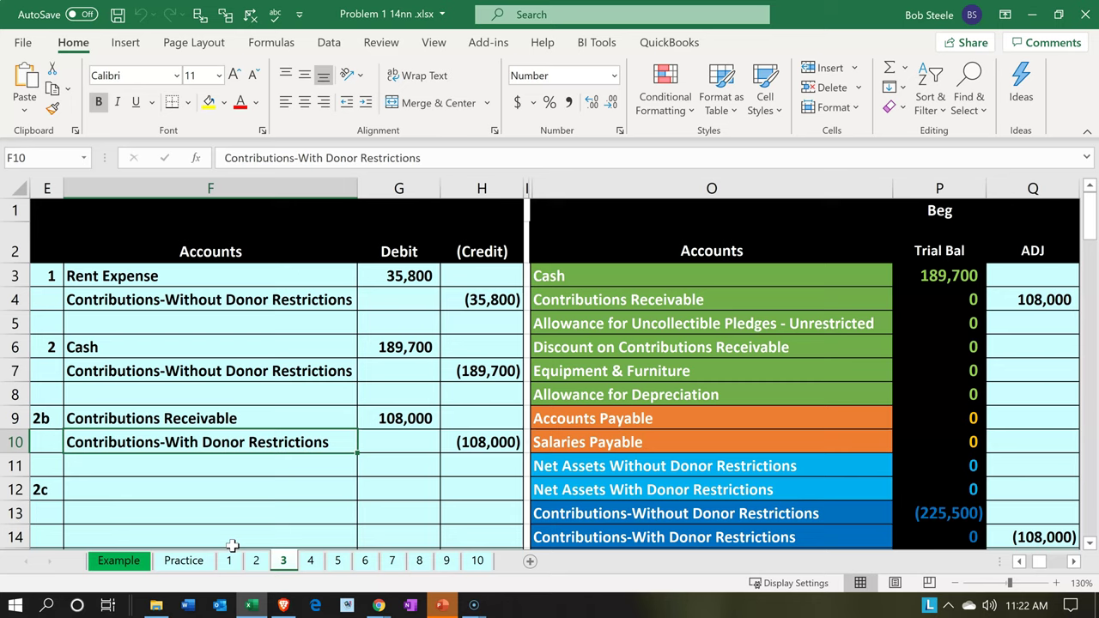
# Step: Examine the Contributions Receivable adjustment and ending balance in worksheet 3's trial balance
pyautogui.press('Right')
pyautogui.press('Right')
pyautogui.press('Right')
pyautogui.press('Right')
pyautogui.press('Right')
pyautogui.press('Right')
pyautogui.press('Right')
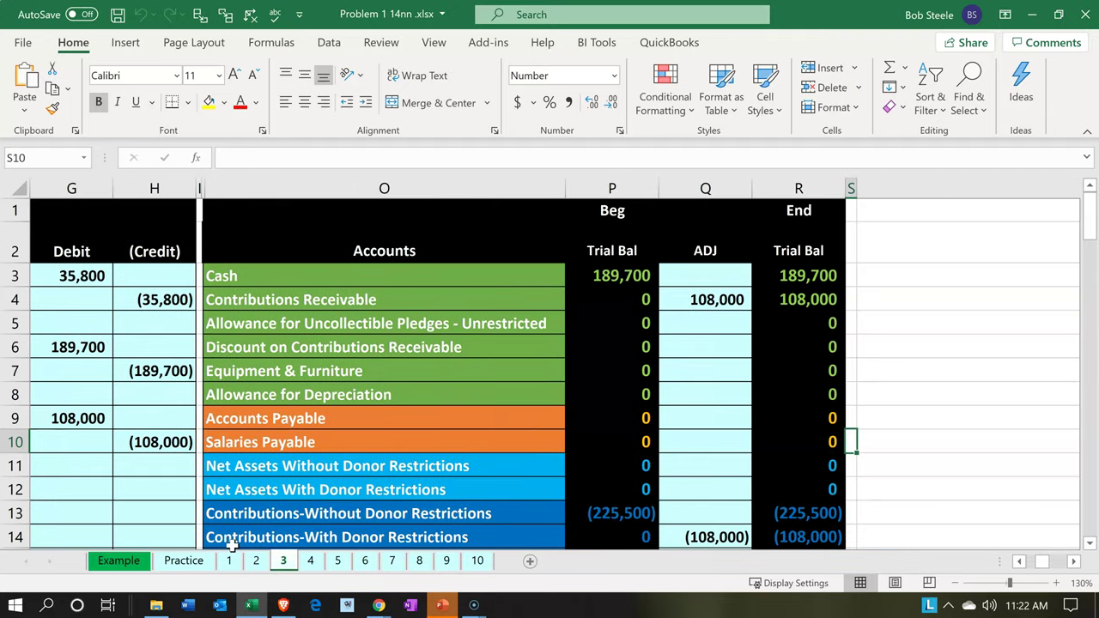
pyautogui.click(770, 309)
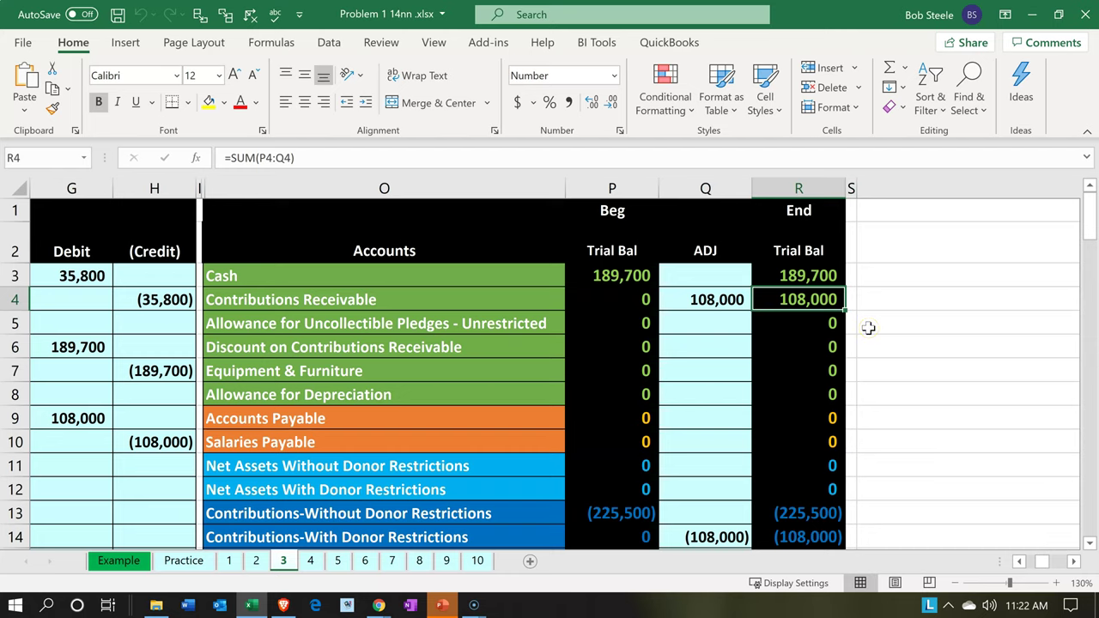
pyautogui.press('Left')
pyautogui.press('Right')
# Step: Examine the Contributions-With Donor Restrictions balances in the trial balance against the row for contributions without donor restrictions
pyautogui.press('Down')
pyautogui.press('Down')
pyautogui.press('Down')
pyautogui.press('Down')
pyautogui.press('Down')
pyautogui.press('Down')
pyautogui.press('Down')
pyautogui.press('Down')
pyautogui.press('Down')
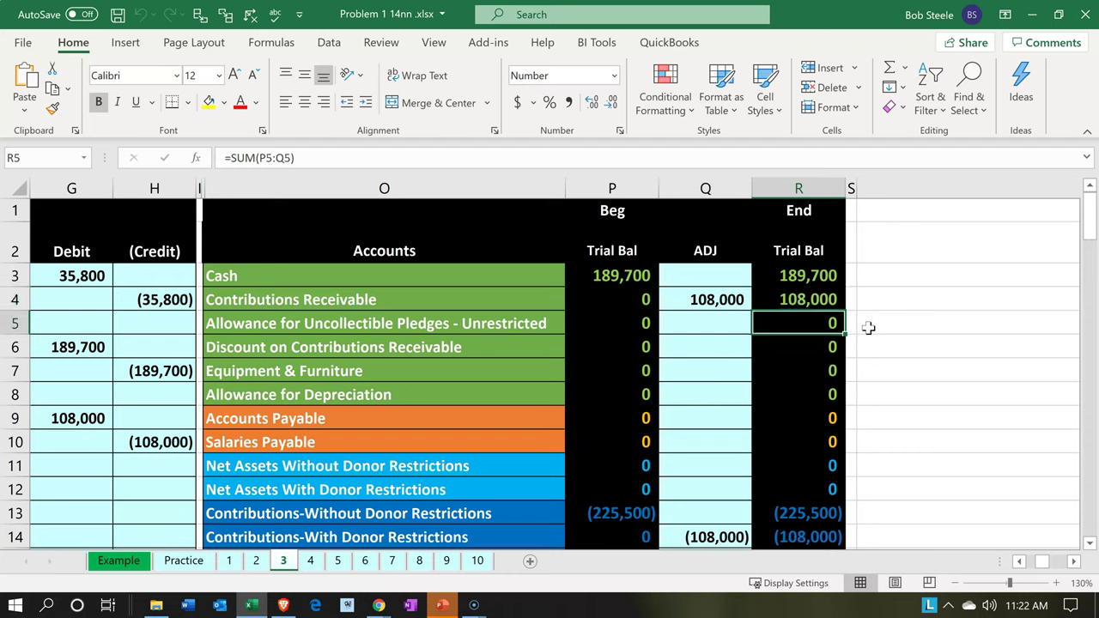
pyautogui.press('Down')
pyautogui.press('Down')
pyautogui.press('Down')
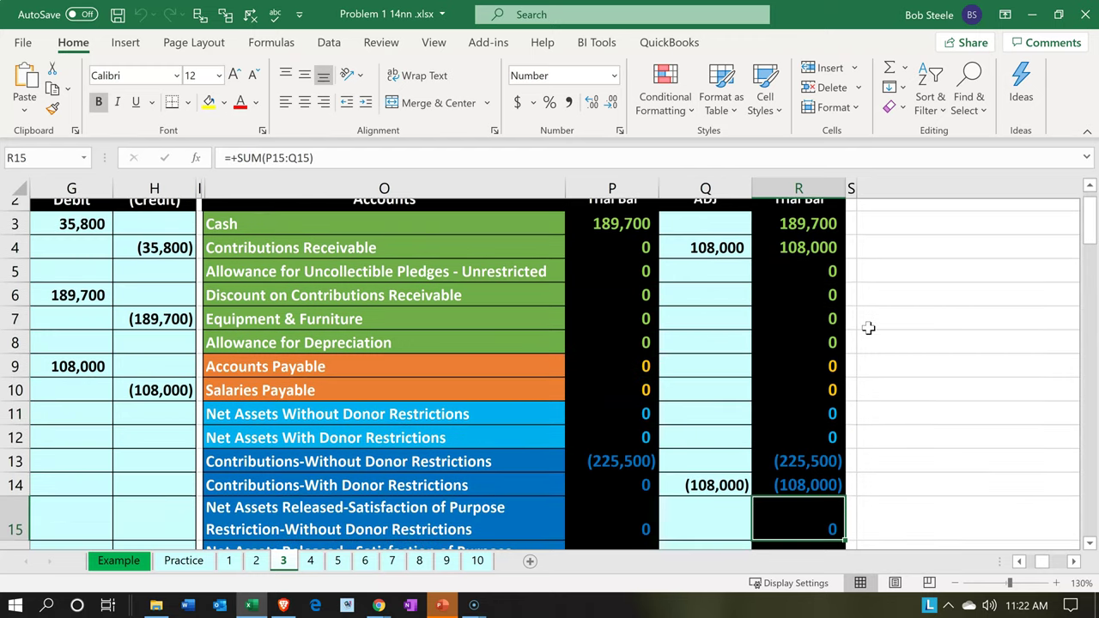
pyautogui.press('Up')
pyautogui.press('Up')
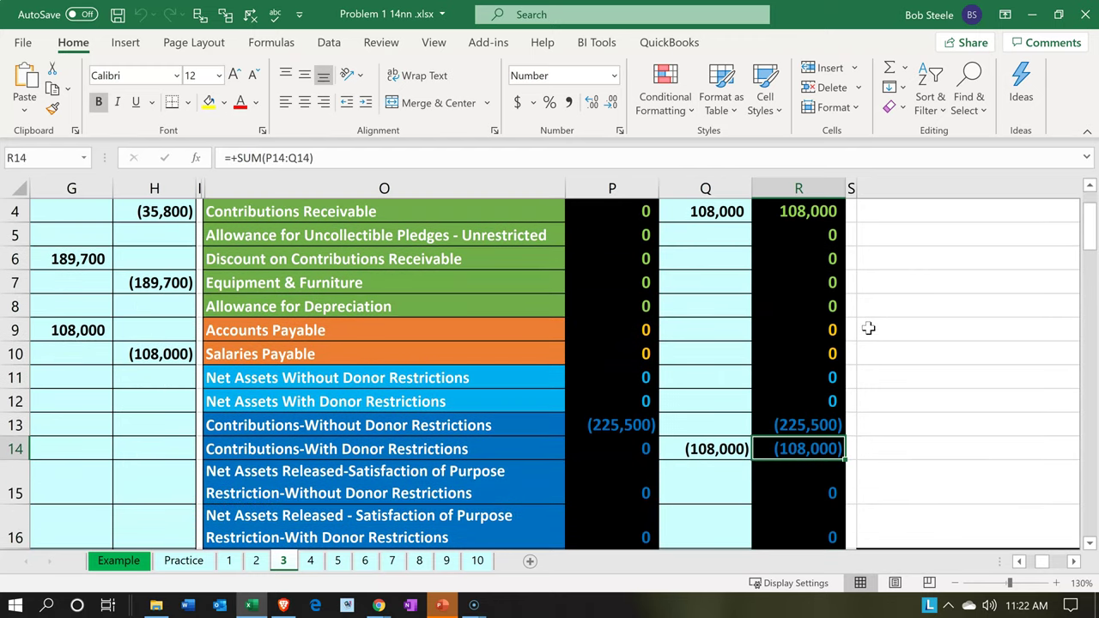
pyautogui.press('Left')
pyautogui.press('Left')
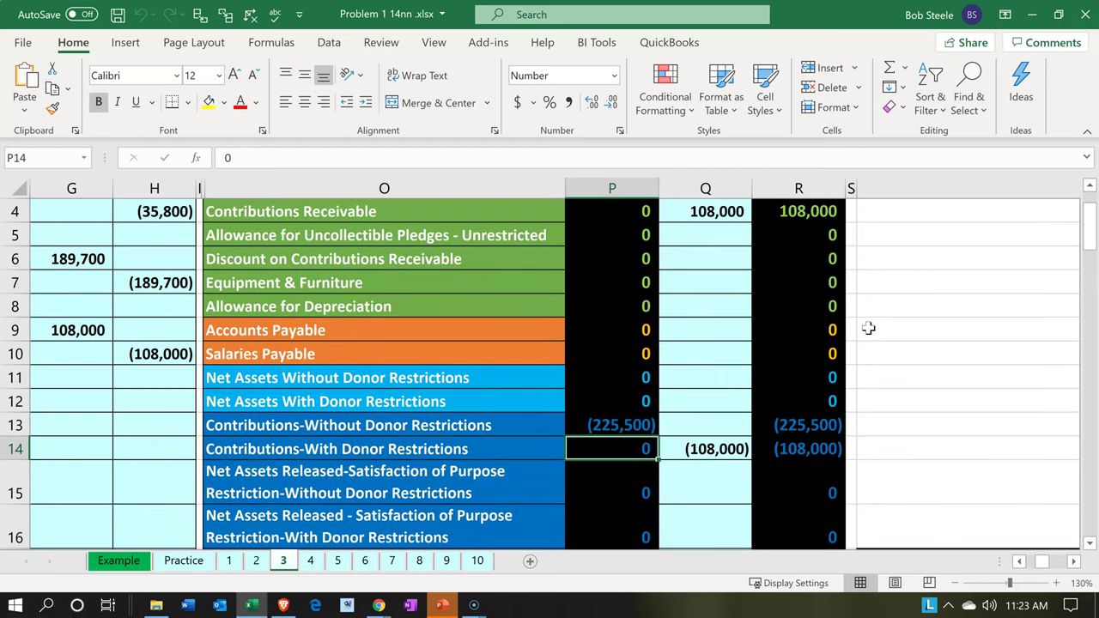
pyautogui.press('Right')
pyautogui.press('Right')
pyautogui.press('Up')
pyautogui.press('Down')
pyautogui.press('Up')
pyautogui.press('Down')
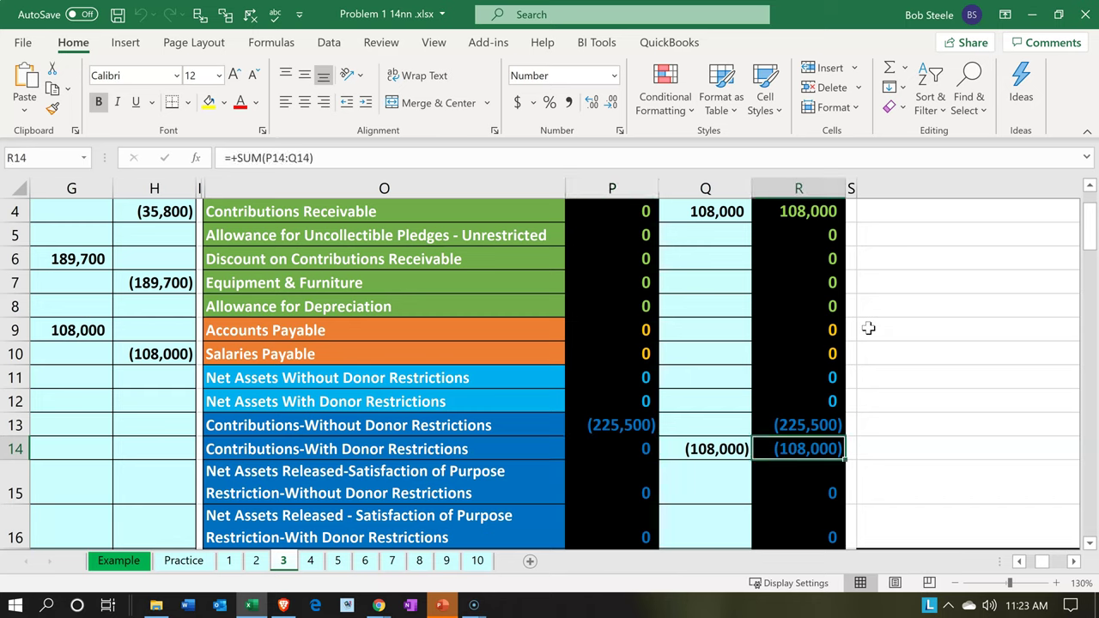
pyautogui.press('Up')
pyautogui.press('Down')
# Step: Go past the expense allocation table to the Statement of Financial Position and examine its cash, contributions receivable and total assets
pyautogui.press('Right')
pyautogui.press('Right')
pyautogui.press('Right')
pyautogui.press('Right')
pyautogui.press('Down')
pyautogui.press('Down')
pyautogui.press('Down')
pyautogui.press('Down')
pyautogui.press('Down')
pyautogui.press('Down')
pyautogui.press('Down')
pyautogui.press('Down')
pyautogui.press('Down')
pyautogui.press('Down')
pyautogui.press('Down')
pyautogui.press('Down')
pyautogui.press('Down')
pyautogui.press('Down')
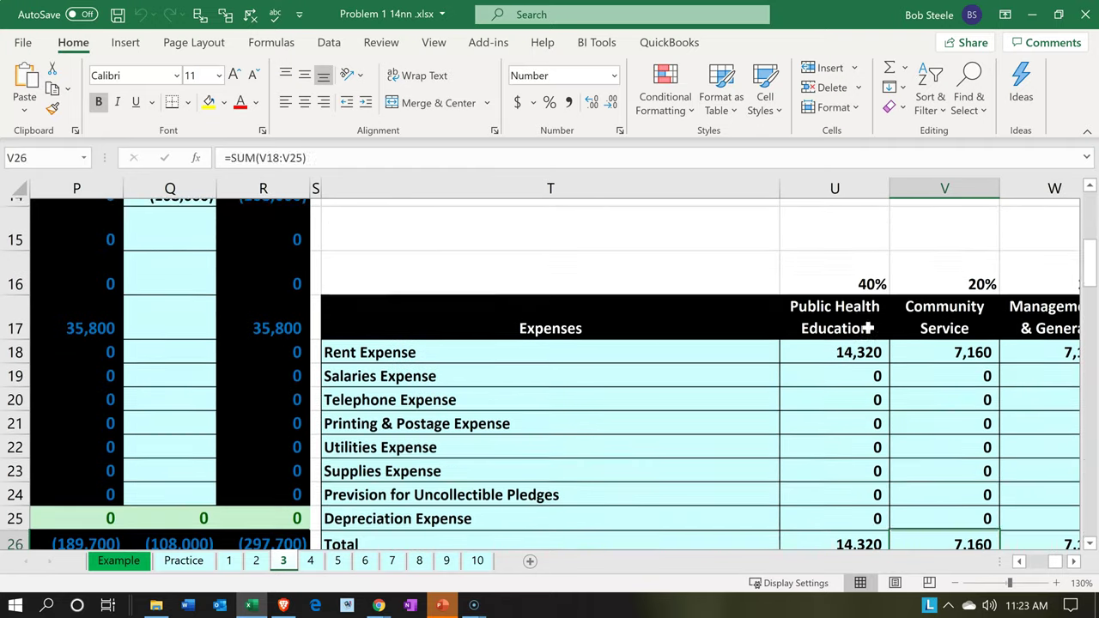
pyautogui.press('Down')
pyautogui.press('Down')
pyautogui.press('Down')
pyautogui.press('Down')
pyautogui.press('Down')
pyautogui.press('Down')
pyautogui.press('Down')
pyautogui.press('Down')
pyautogui.press('Down')
pyautogui.press('Down')
pyautogui.press('Down')
pyautogui.press('Down')
pyautogui.press('Down')
pyautogui.press('Down')
pyautogui.press('Down')
pyautogui.press('Down')
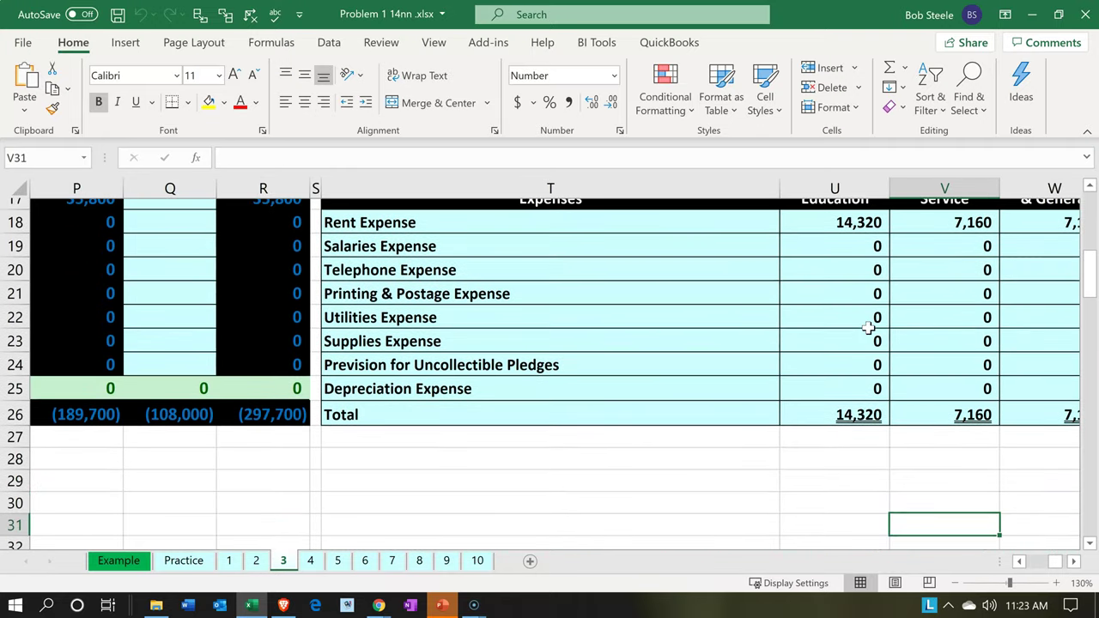
pyautogui.press('Up')
pyautogui.press('Up')
pyautogui.press('Up')
pyautogui.press('Up')
pyautogui.press('Up')
pyautogui.press('Up')
pyautogui.press('Up')
pyautogui.press('Up')
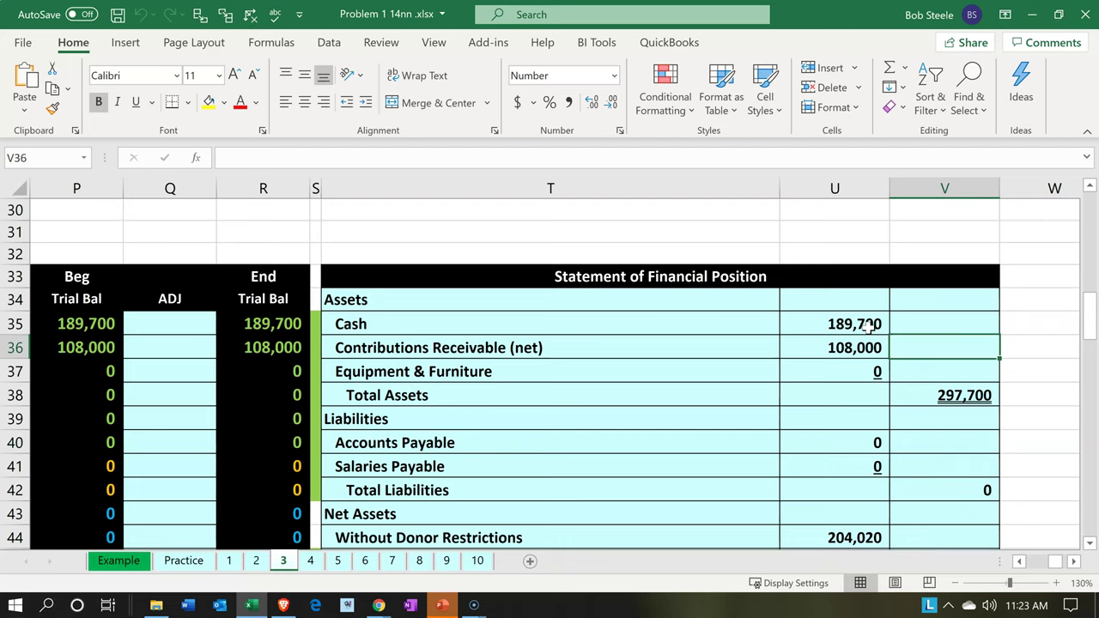
pyautogui.press('Up')
pyautogui.press('Down')
pyautogui.press('Down')
pyautogui.press('Down')
pyautogui.press('Down')
pyautogui.press('Down')
pyautogui.press('Down')
pyautogui.press('Down')
pyautogui.press('Down')
pyautogui.press('Down')
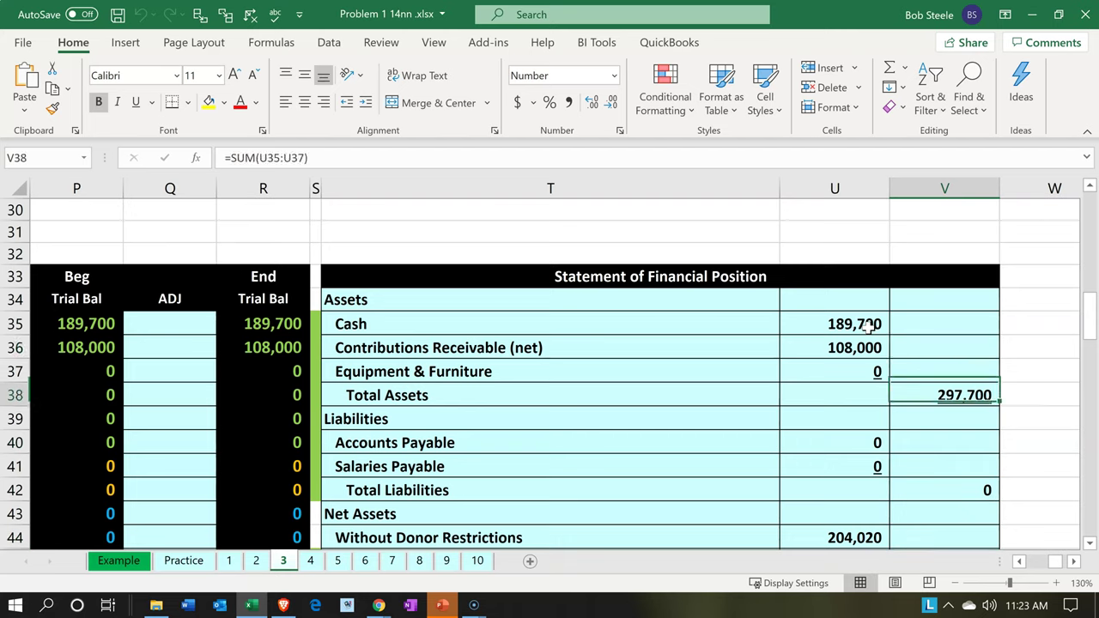
# Step: Go down to the Statement of Activities and examine its revenue and released net asset lines
pyautogui.press('Down')
pyautogui.press('Down')
pyautogui.press('Down')
pyautogui.press('Down')
pyautogui.press('Down')
pyautogui.press('Down')
pyautogui.press('Down')
pyautogui.press('Down')
pyautogui.press('Down')
pyautogui.press('Down')
pyautogui.press('Down')
pyautogui.press('Down')
pyautogui.press('Down')
pyautogui.press('Down')
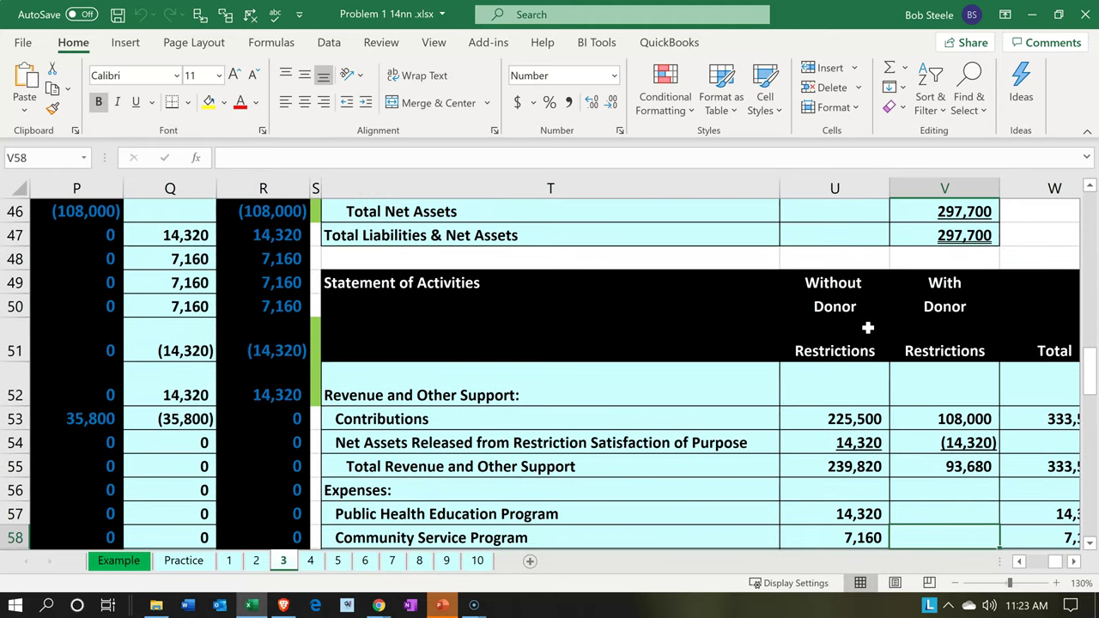
pyautogui.press('Left')
pyautogui.press('Up')
pyautogui.press('Up')
pyautogui.press('Up')
pyautogui.press('Up')
pyautogui.press('Up')
pyautogui.press('Up')
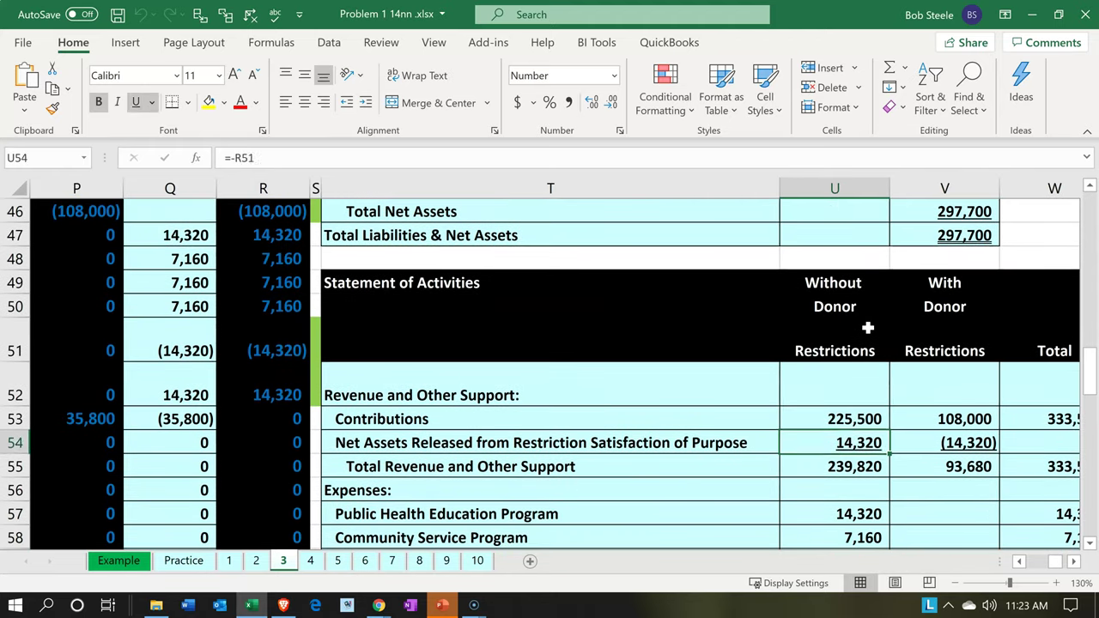
# Step: Compare the Contributions amounts with and without donor restrictions in the Statement of Activities
pyautogui.press('Up')
pyautogui.press('Right')
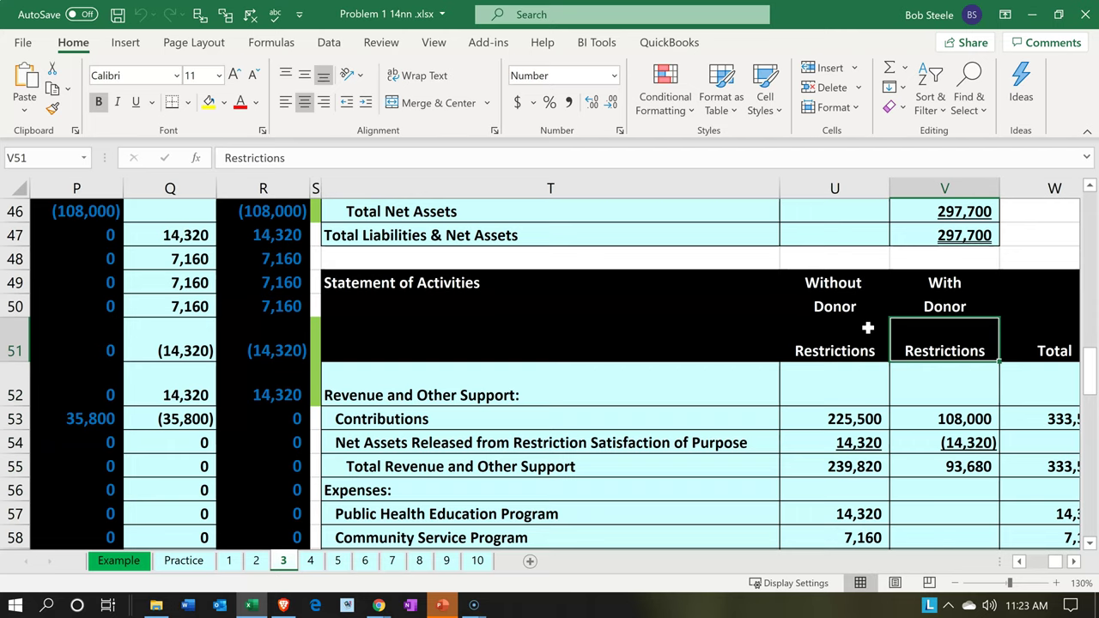
pyautogui.press('Down')
pyautogui.press('Down')
pyautogui.press('Left')
pyautogui.press('Left')
pyautogui.press('Left')
pyautogui.press('Right')
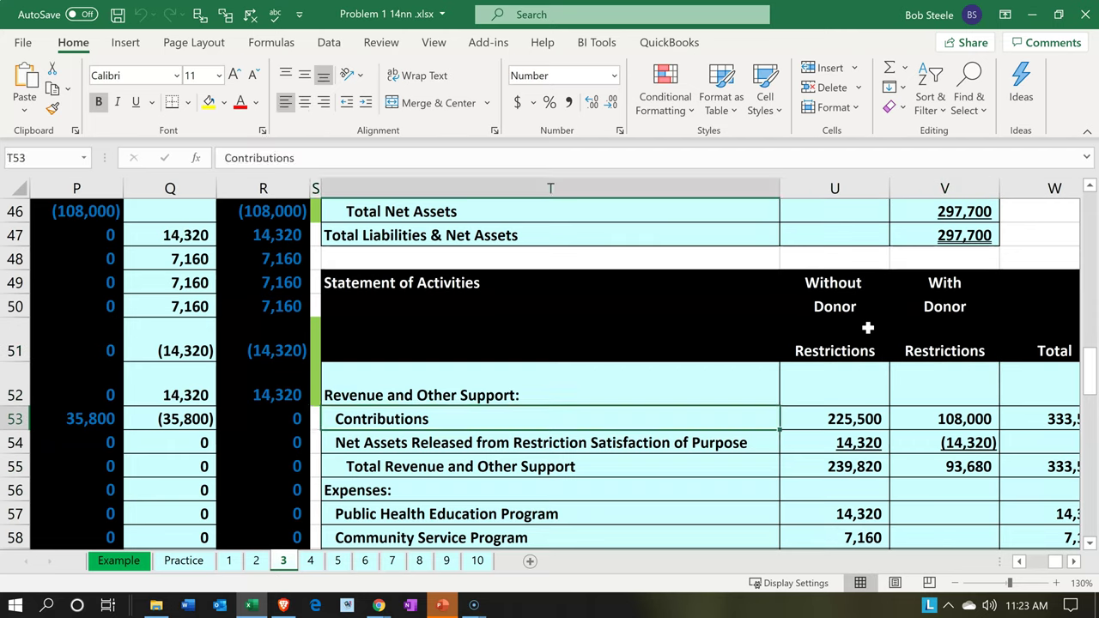
pyautogui.press('Right')
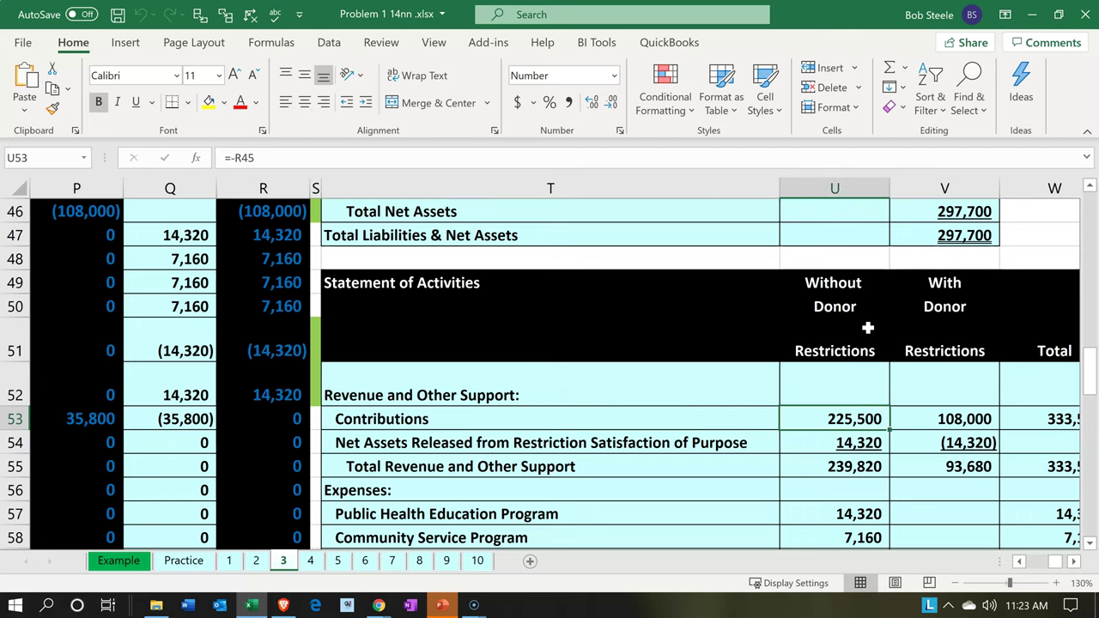
pyautogui.press('Right')
pyautogui.press('Left')
pyautogui.press('Right')
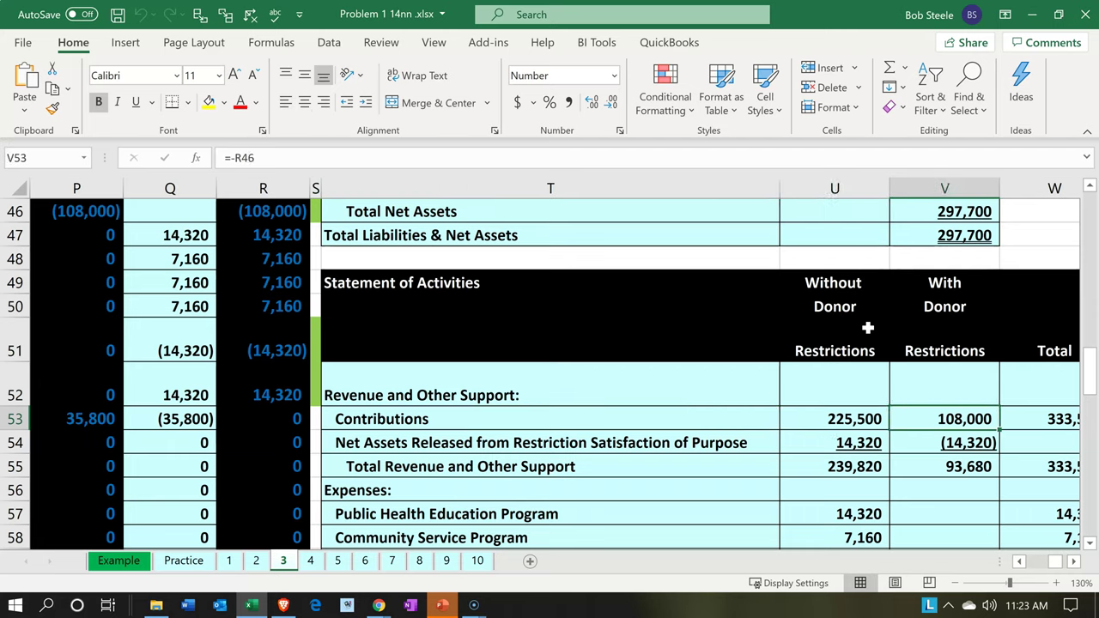
pyautogui.press('Left')
pyautogui.press('Left')
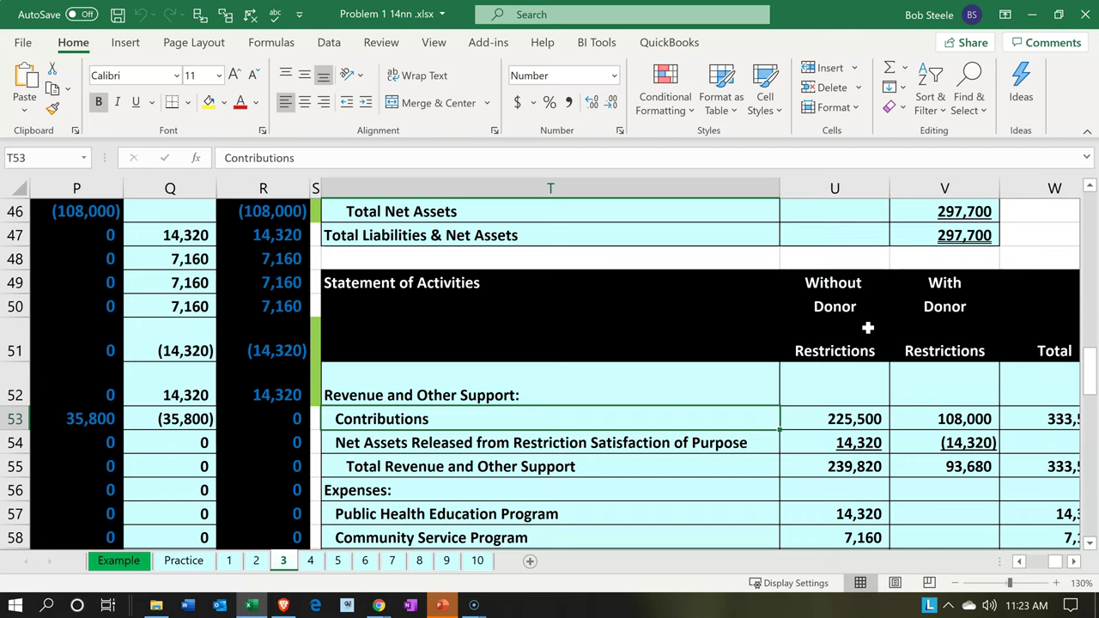
pyautogui.press('Right')
pyautogui.press('Left')
pyautogui.press('Left')
# Step: Switch to Aplos in Chrome and open the Pledges page for donations
pyautogui.click(256, 605)
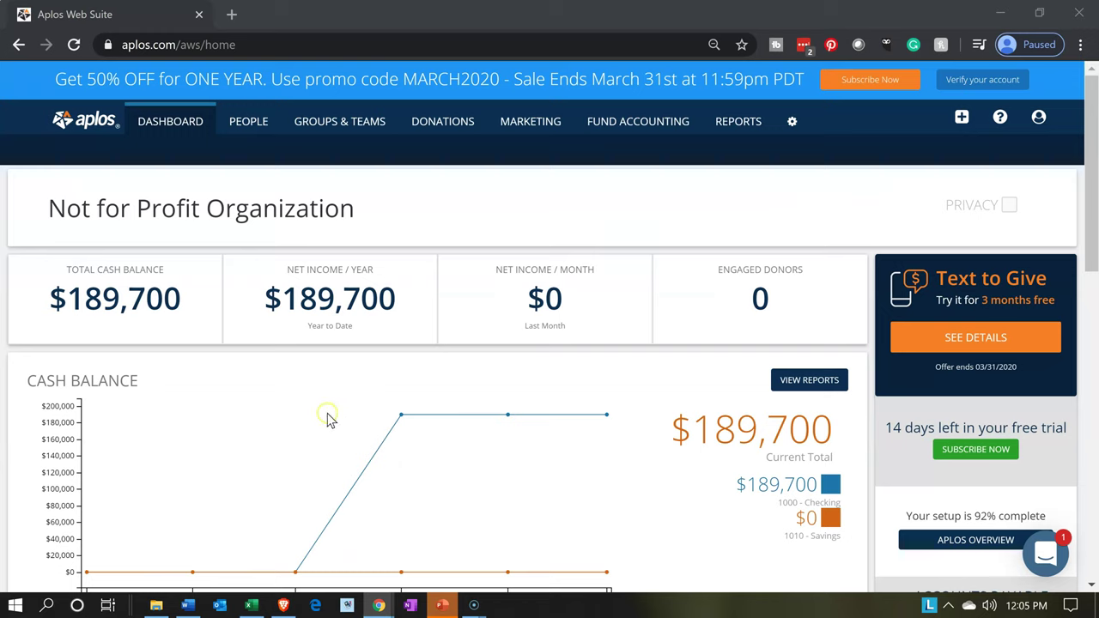
pyautogui.click(443, 136)
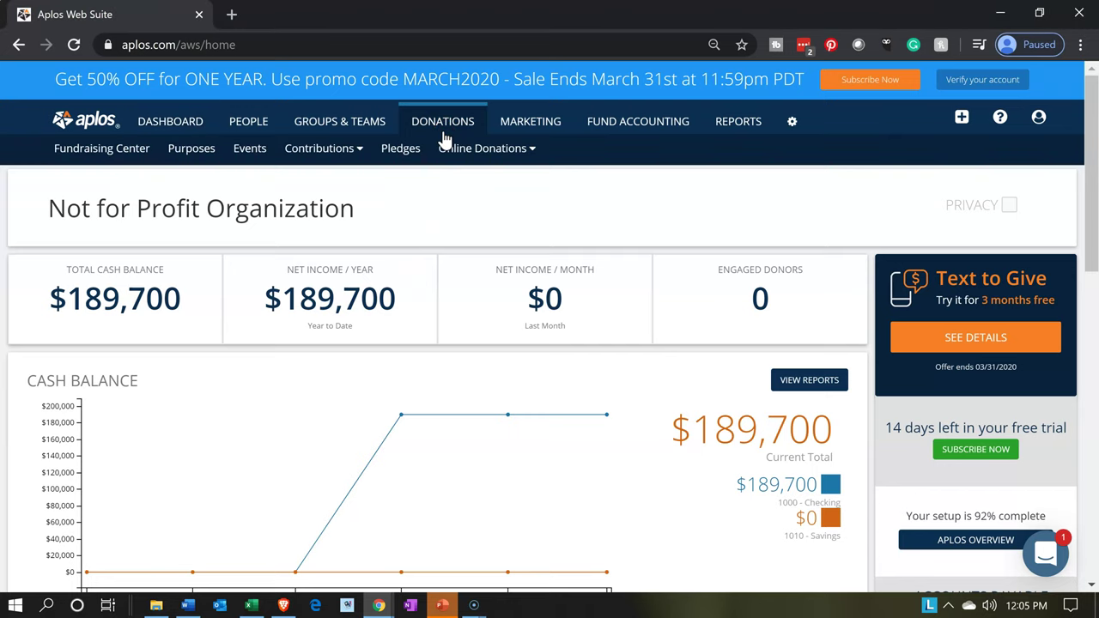
pyautogui.click(388, 150)
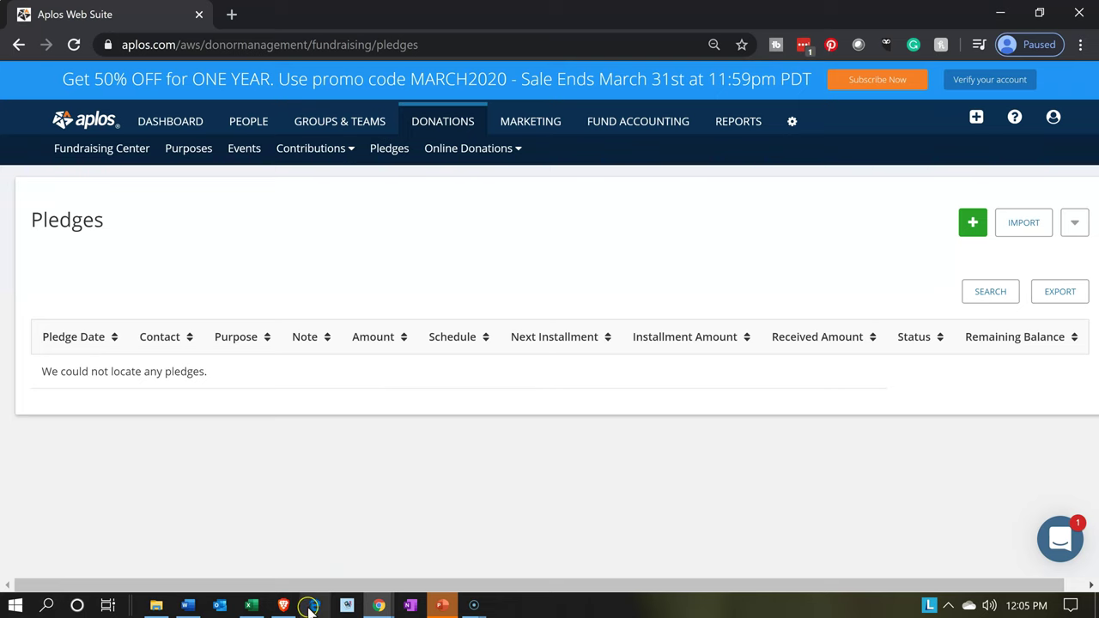
# Step: Switch to Excel and check journal entry 2b against the trial balance accounts on worksheet 3
pyautogui.click(255, 610)
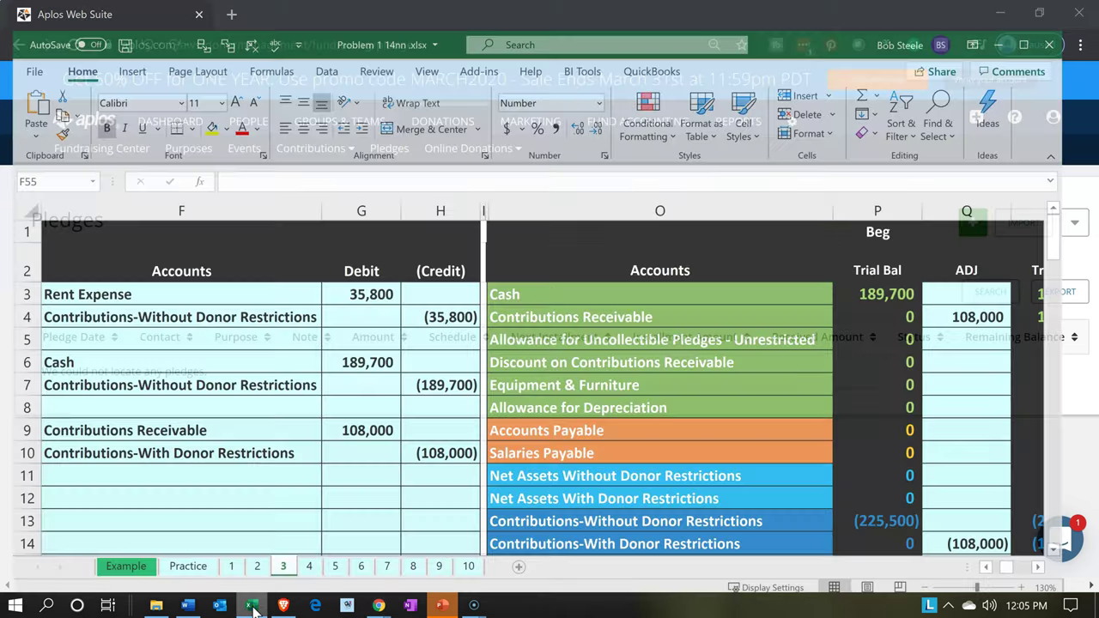
pyautogui.click(532, 485)
pyautogui.scroll(-1, 532, 485)
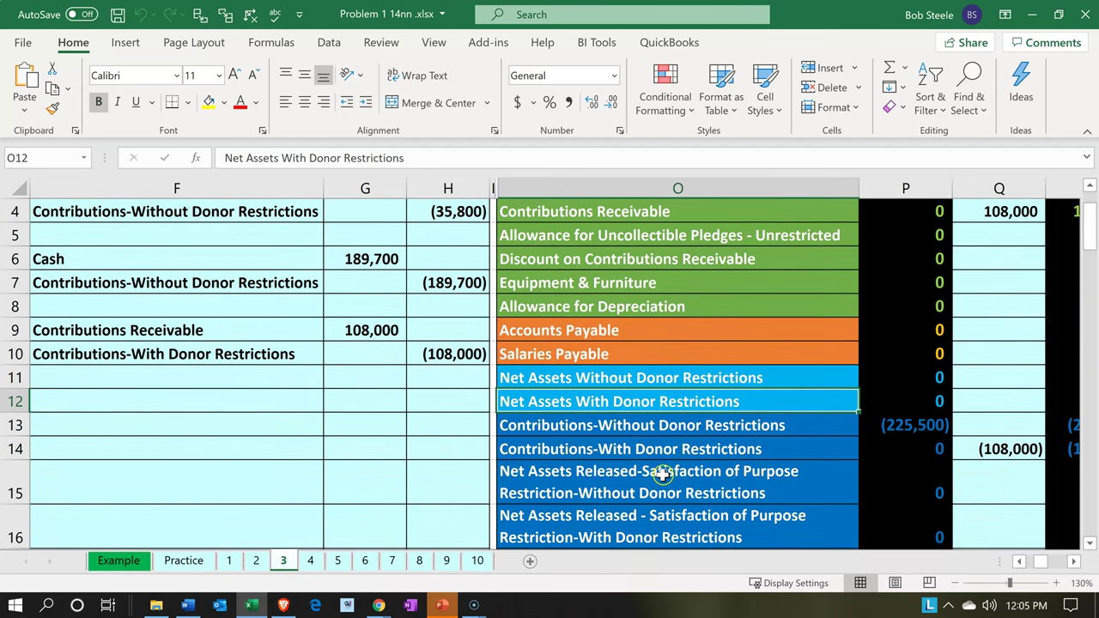
# Step: Switch to Aplos in Chrome and look through the fund accounting options for accounts and transactions, including Accounts Receivable
pyautogui.click(1035, 14)
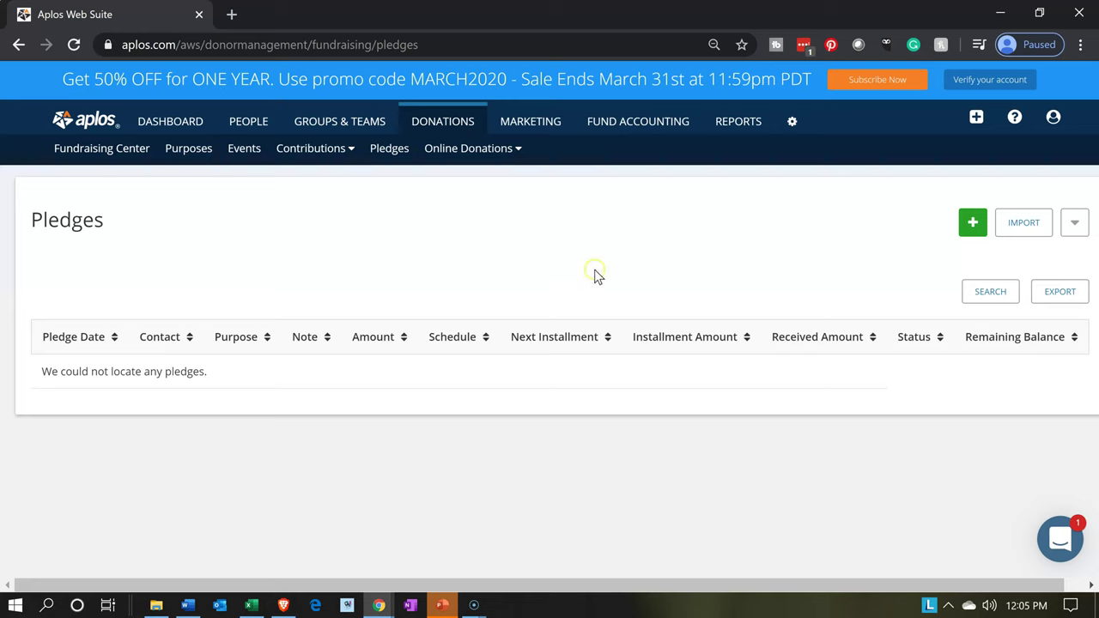
pyautogui.click(623, 127)
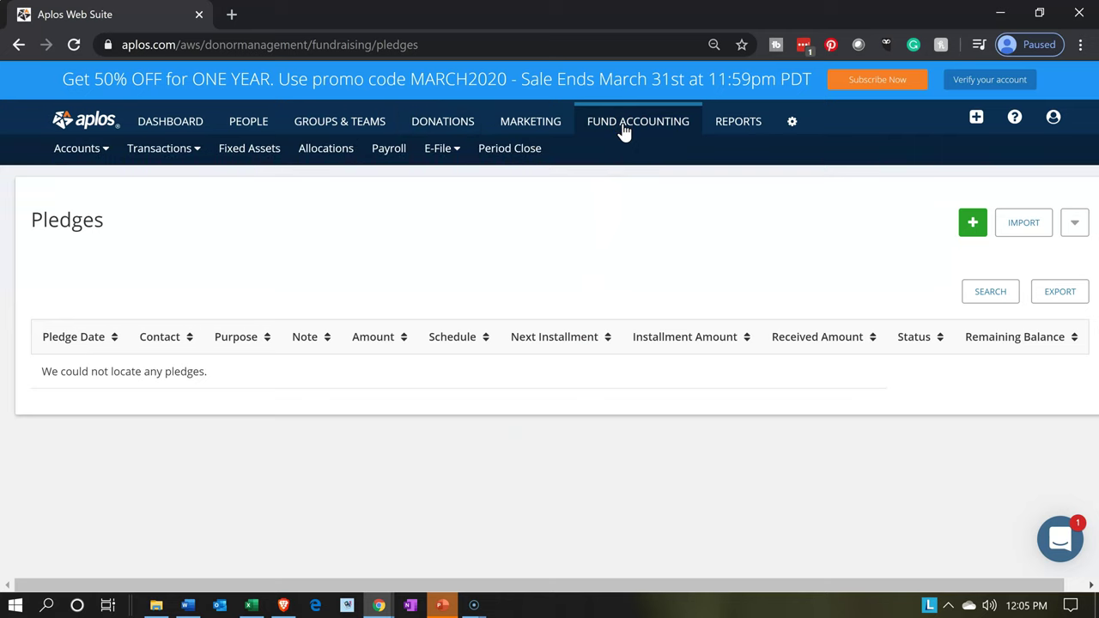
pyautogui.click(96, 150)
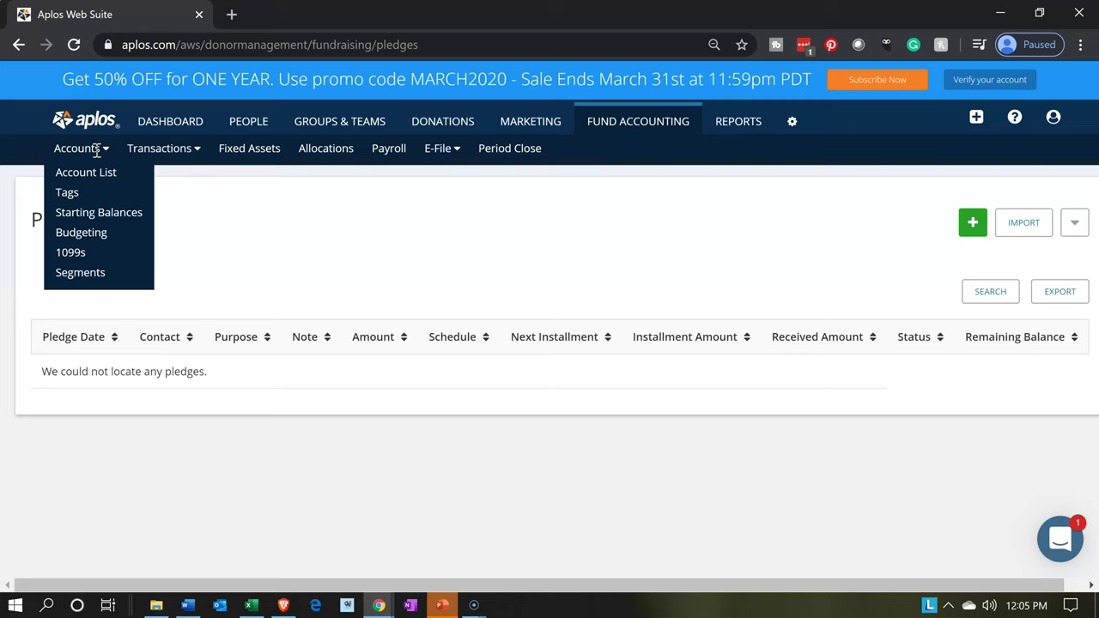
pyautogui.click(127, 148)
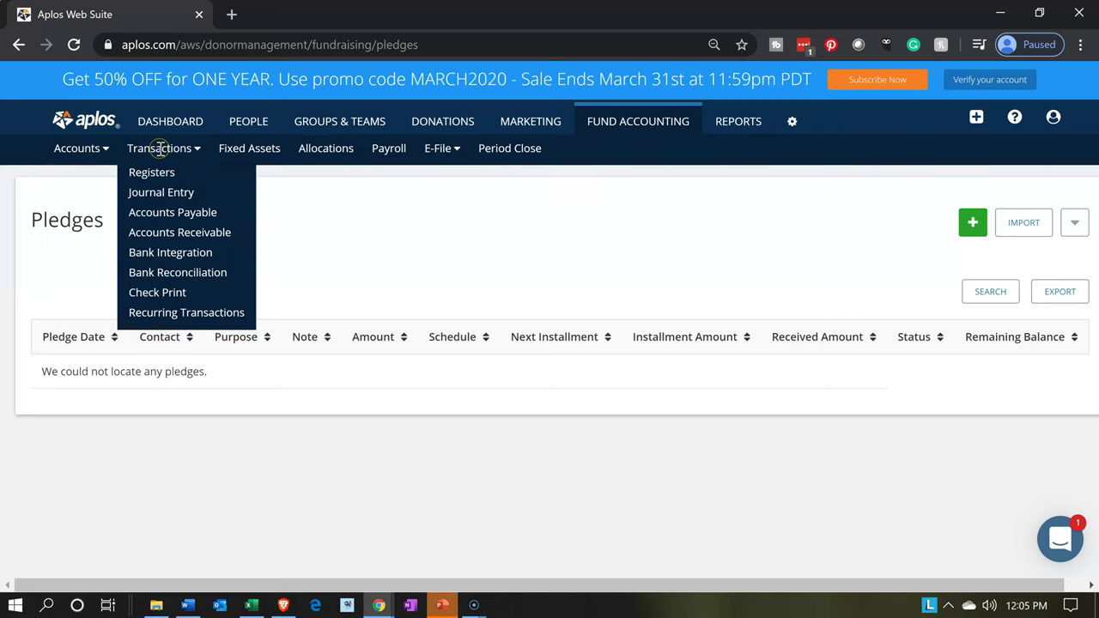
pyautogui.click(185, 231)
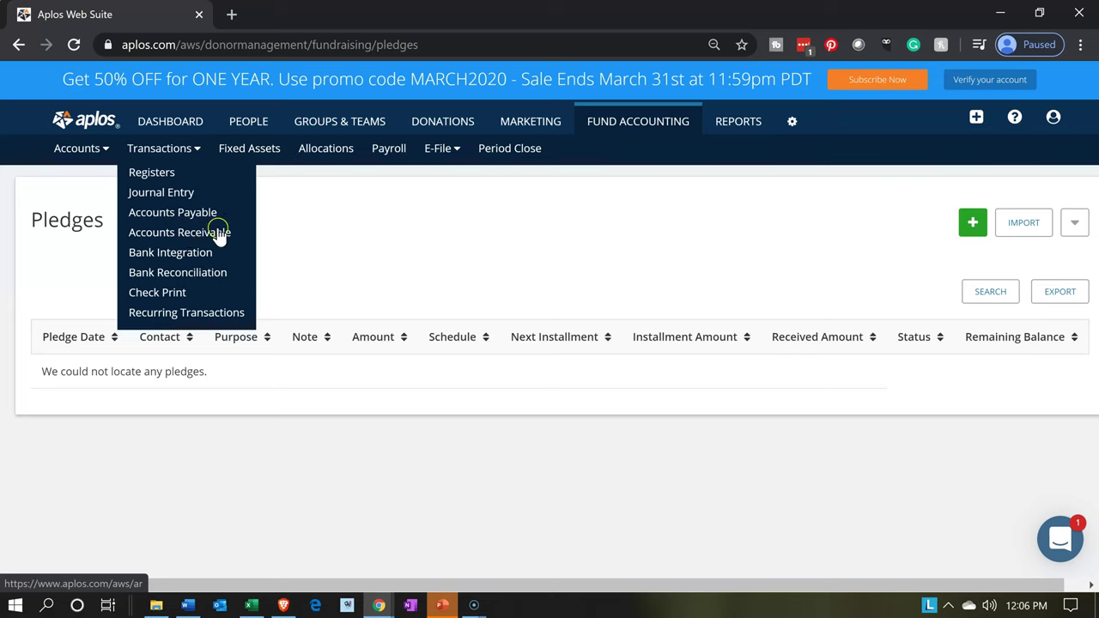
pyautogui.click(343, 232)
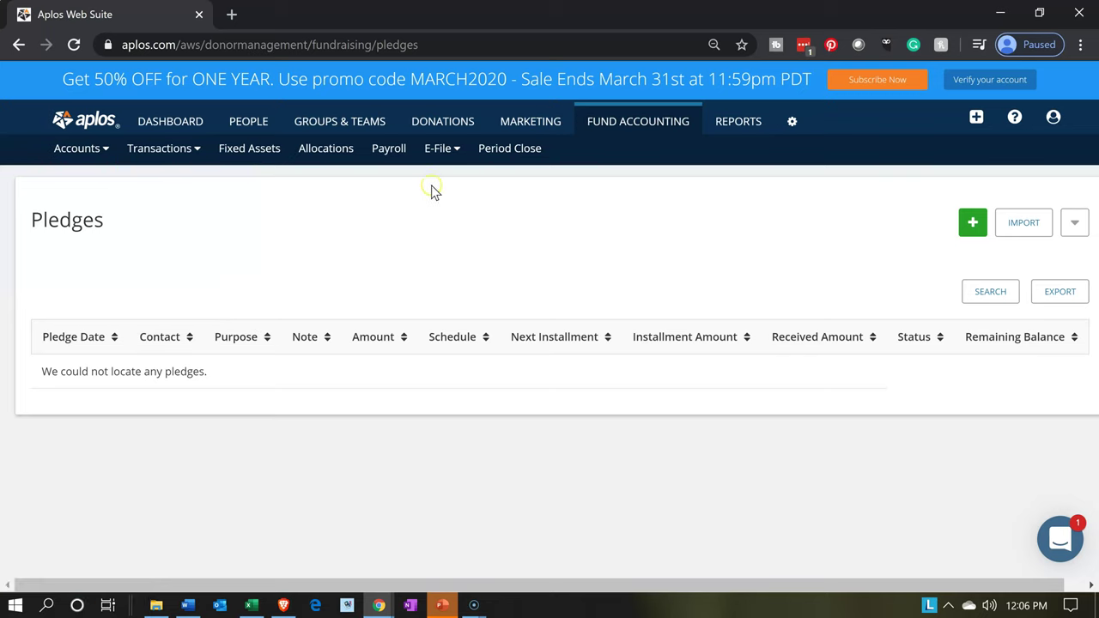
# Step: Return to the donations area and open the list of purposes
pyautogui.click(453, 129)
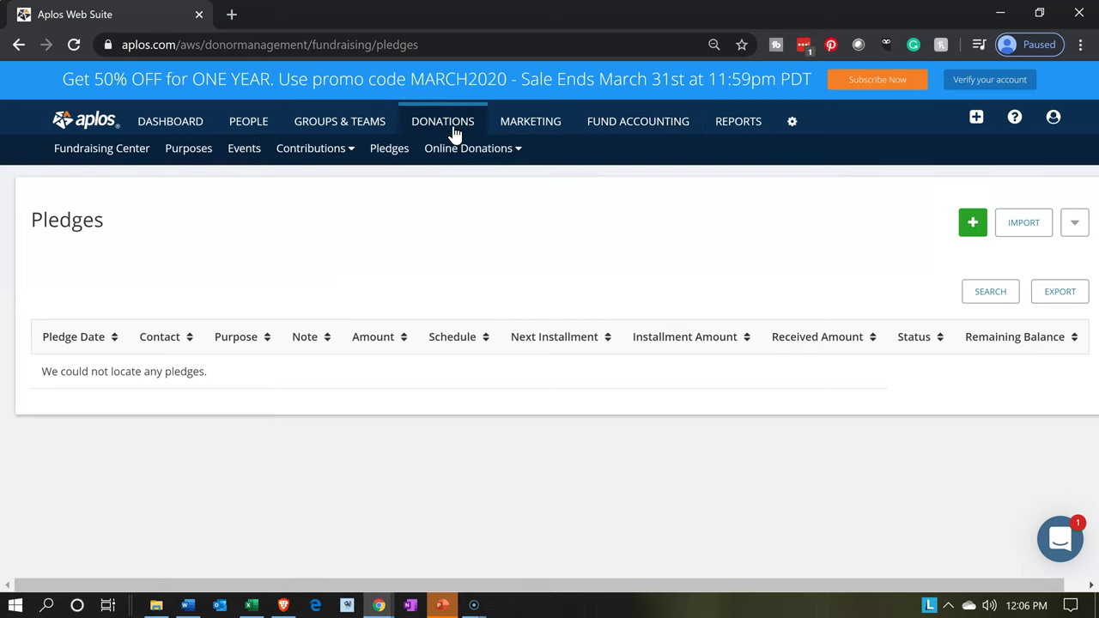
pyautogui.click(384, 154)
pyautogui.click(390, 156)
pyautogui.click(188, 158)
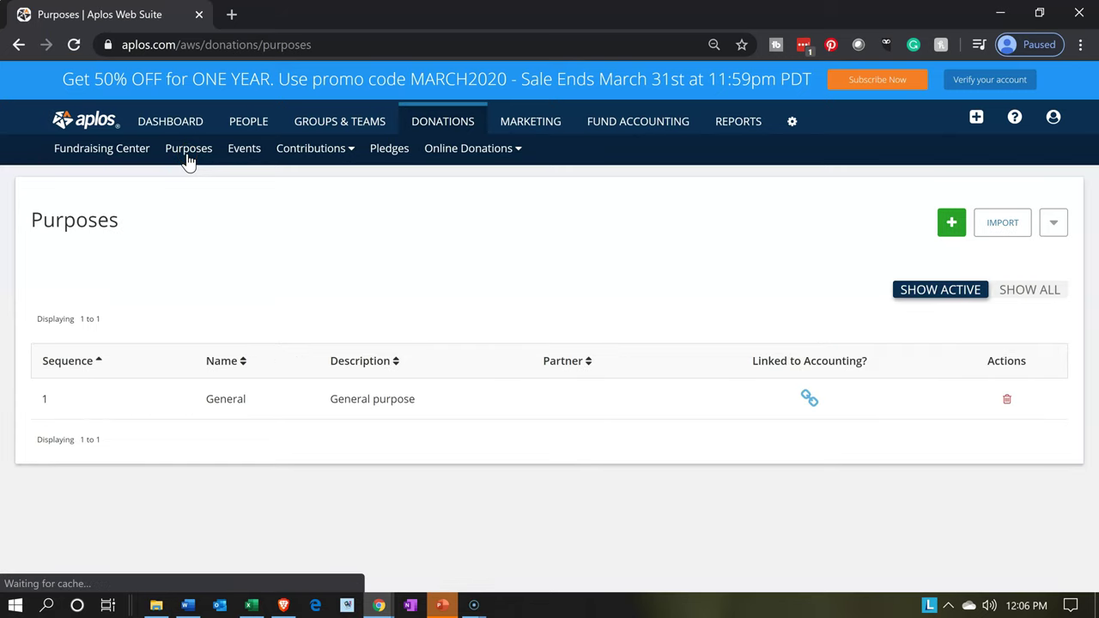
# Step: Add a new donation purpose with both its name and description set to Pledge
pyautogui.click(753, 194)
pyautogui.click(951, 222)
pyautogui.click(327, 254)
pyautogui.write('Pl')
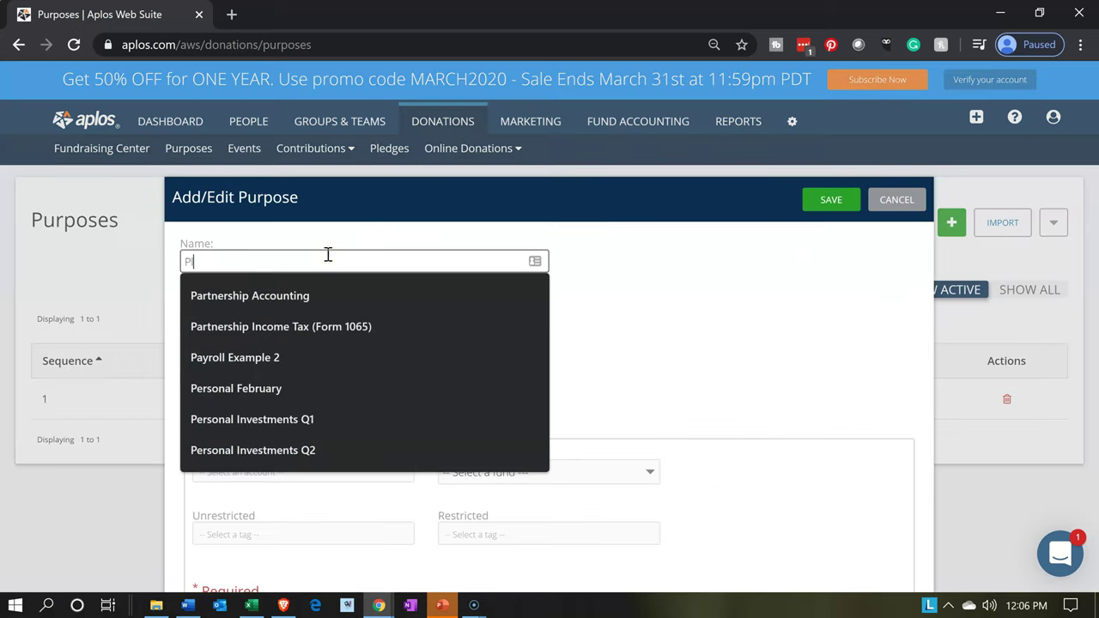
pyautogui.write('edge')
pyautogui.press('Tab')
pyautogui.write('Pledge')
pyautogui.press('Tab')
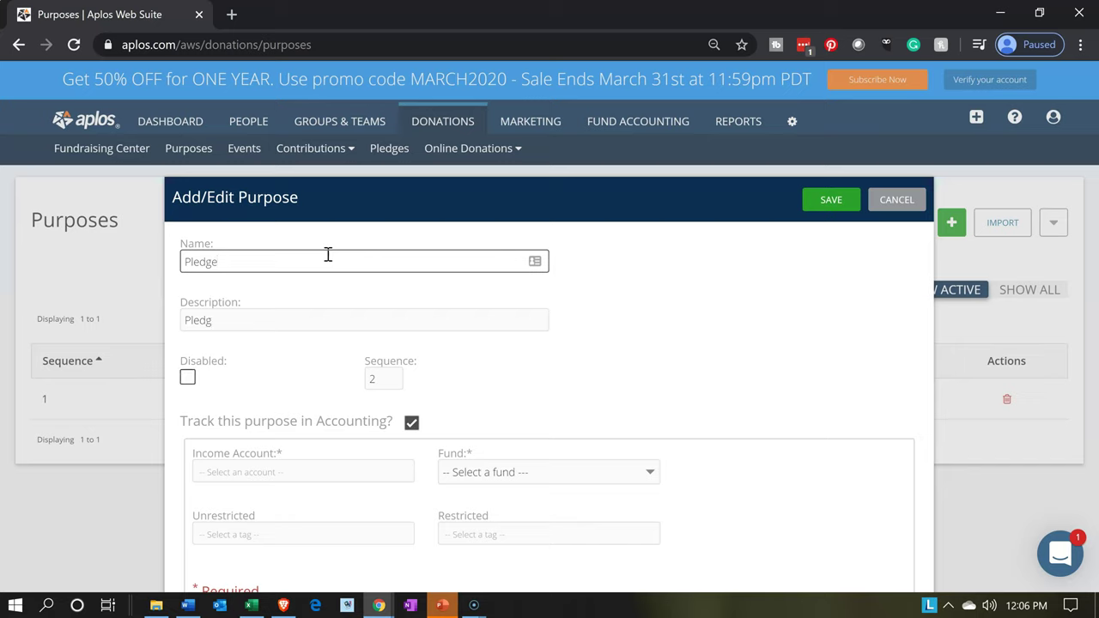
pyautogui.click(669, 361)
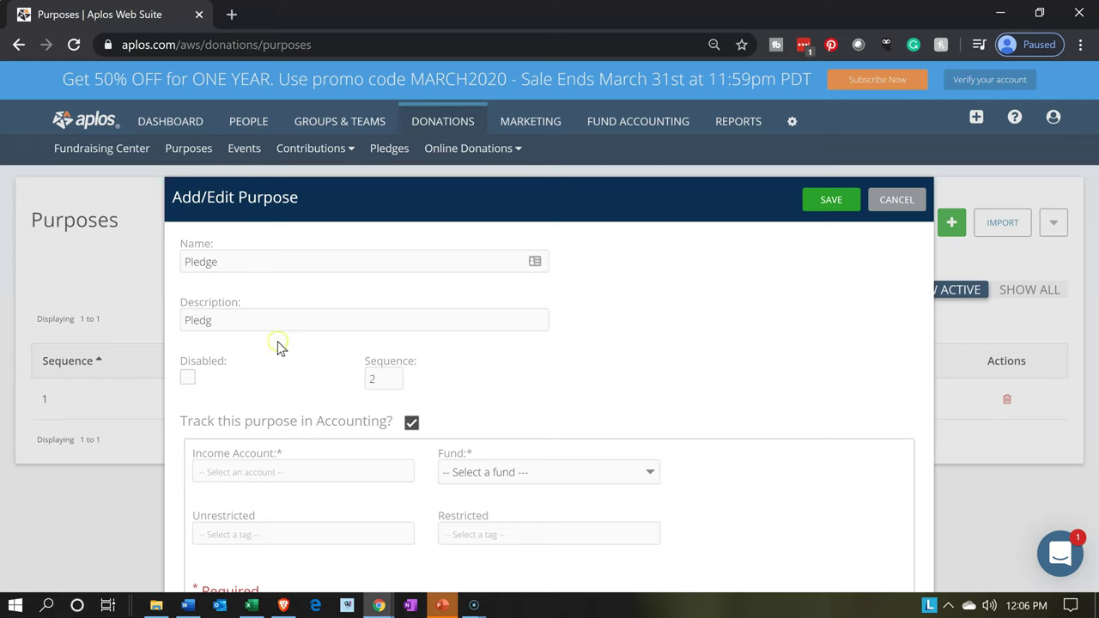
pyautogui.click(254, 321)
pyautogui.write('e')
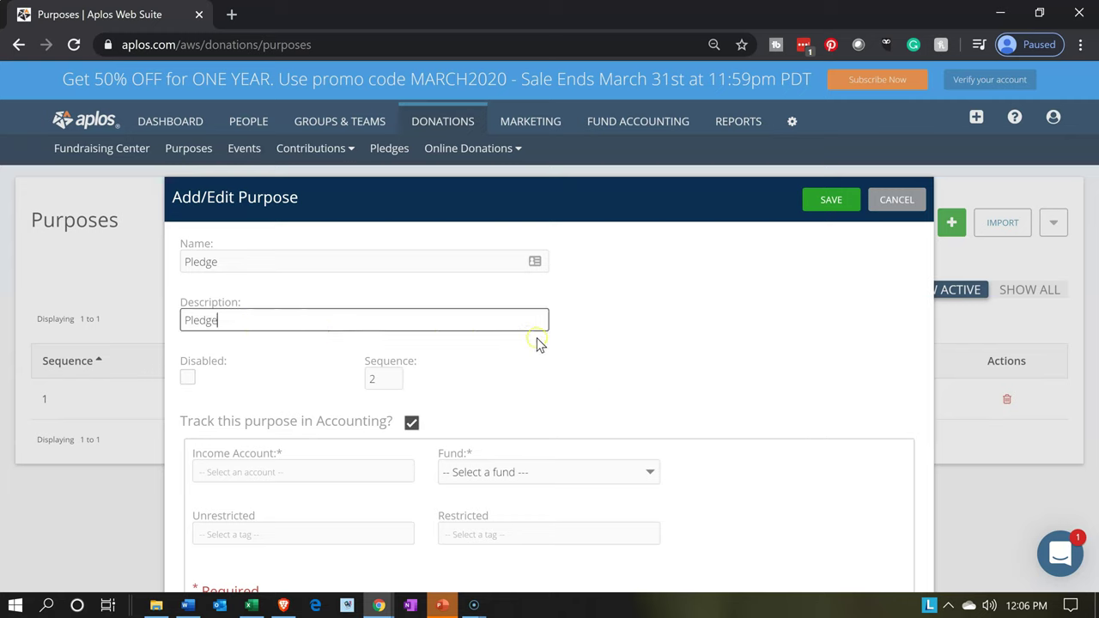
pyautogui.click(594, 382)
# Step: Link the Pledge purpose to income account 4000 - Contributions Restricted, fund 3000-Restricted and the restricted tag 500 - Time
pyautogui.click(371, 470)
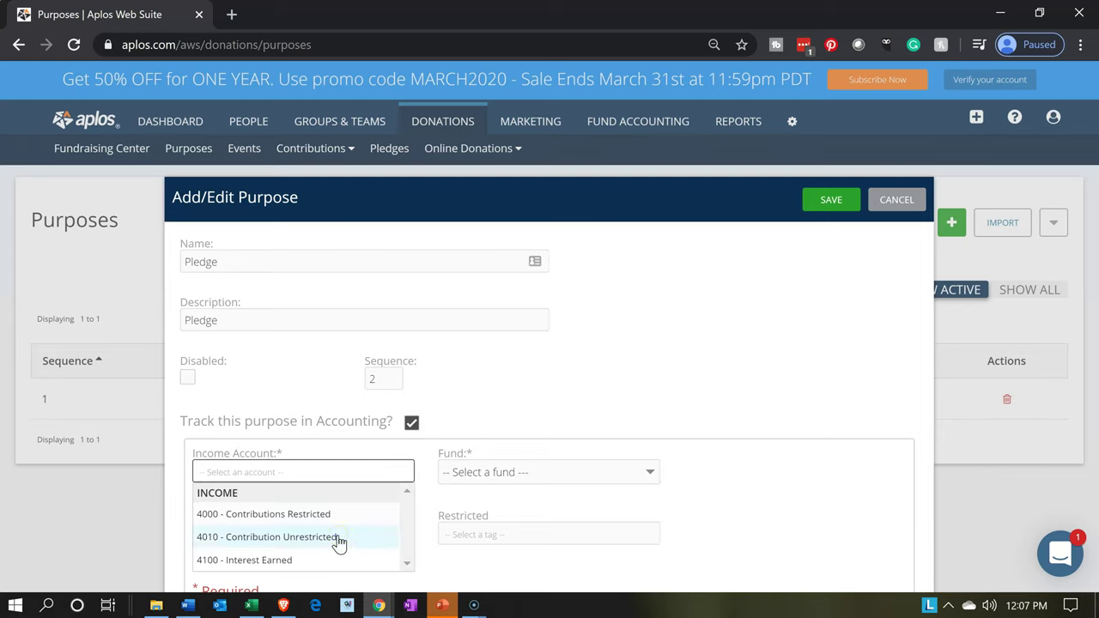
pyautogui.click(332, 517)
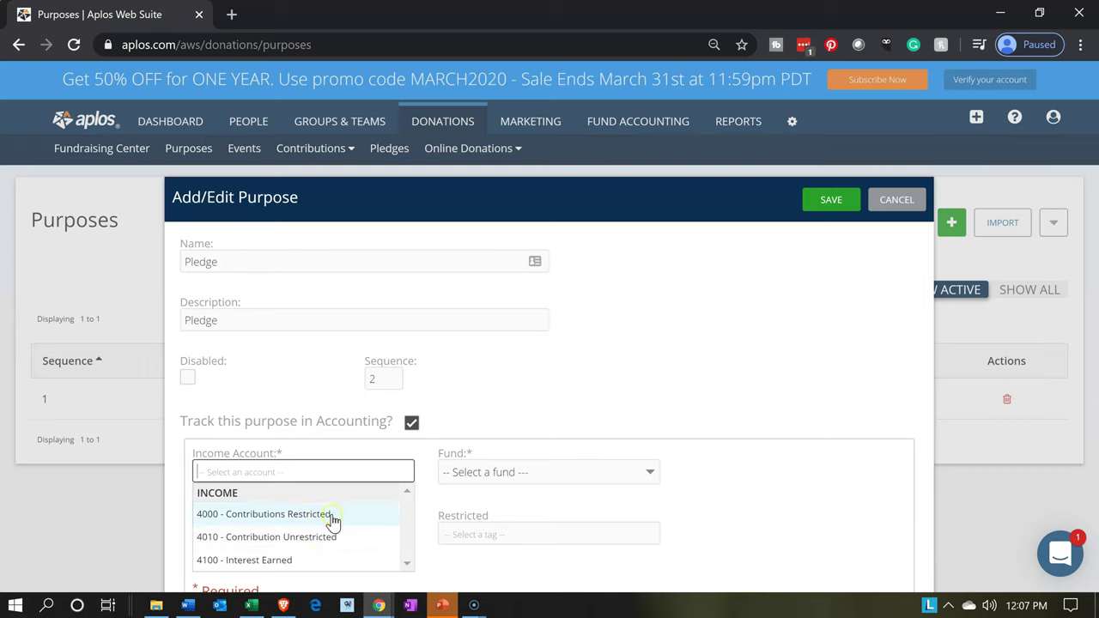
pyautogui.click(502, 475)
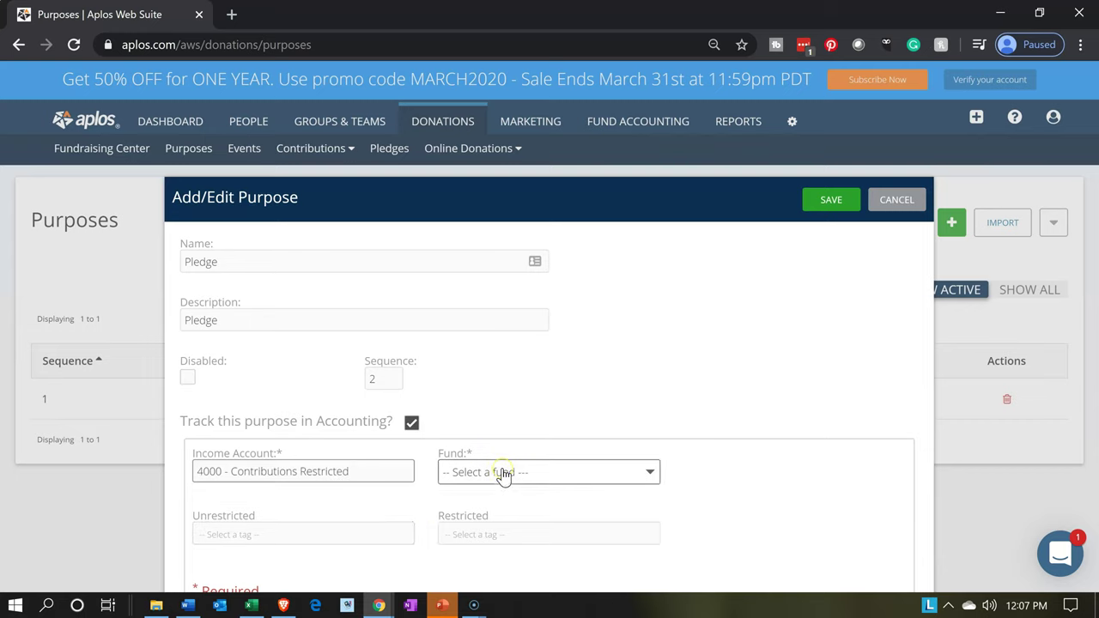
pyautogui.click(498, 507)
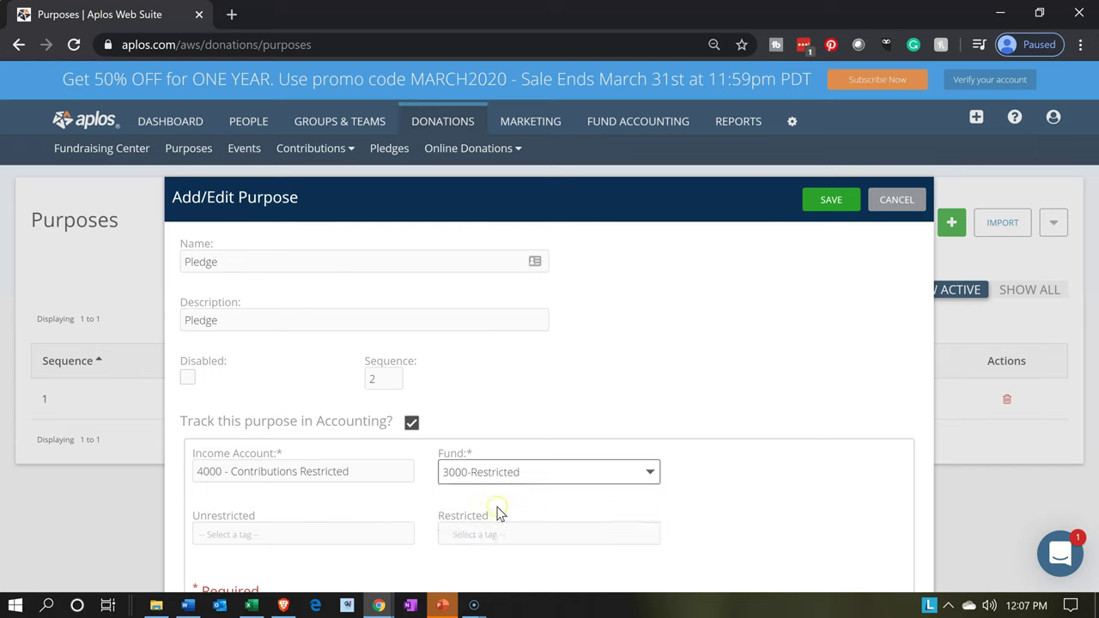
pyautogui.click(501, 533)
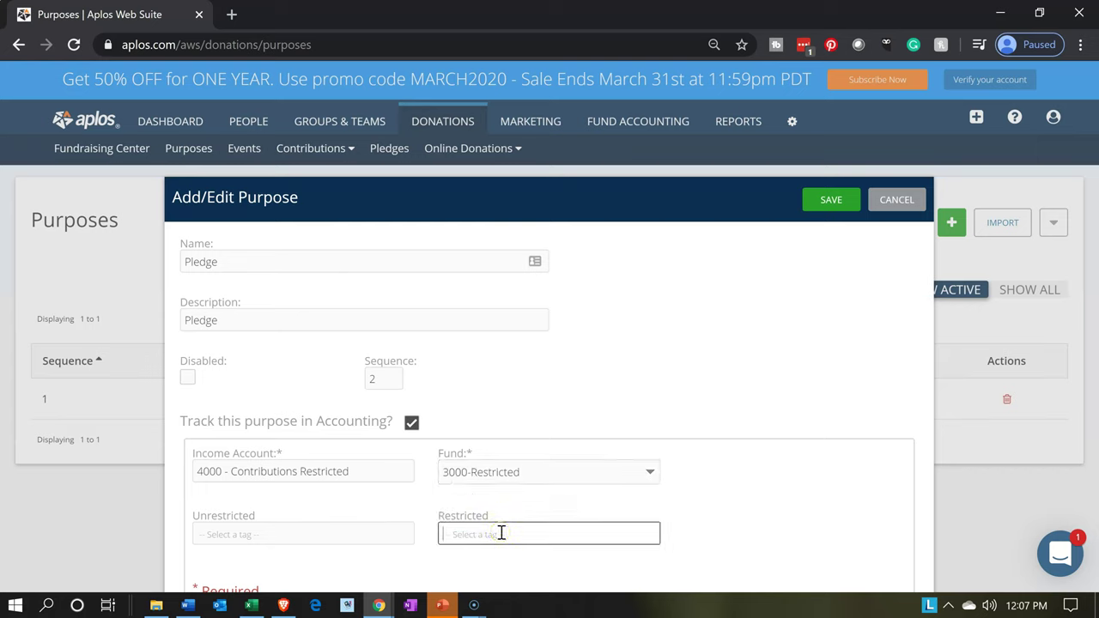
pyautogui.write('t')
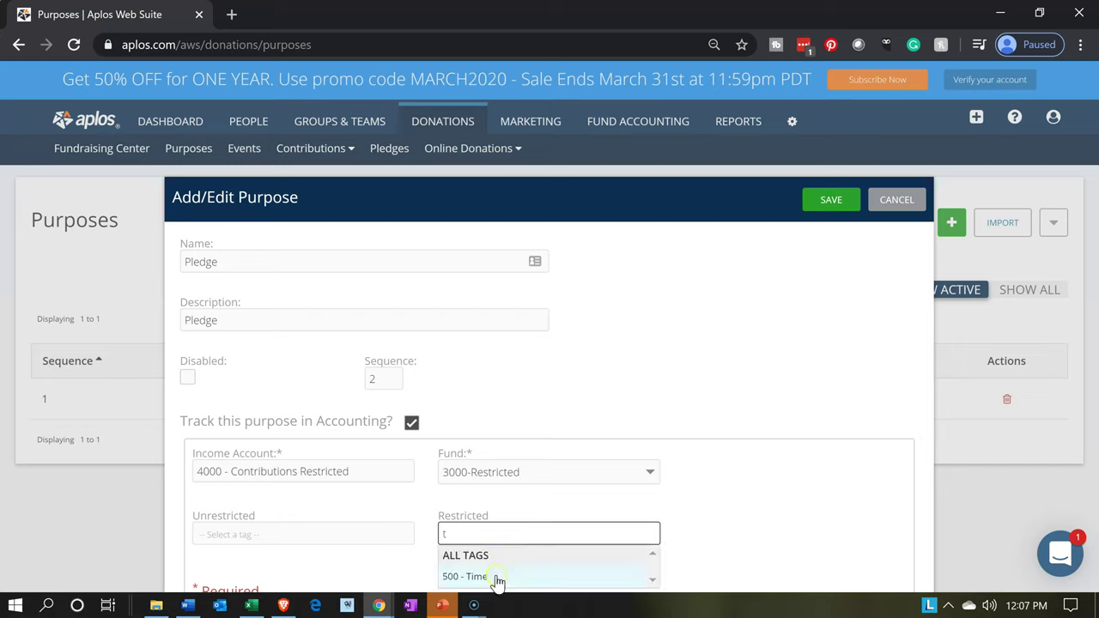
pyautogui.click(498, 579)
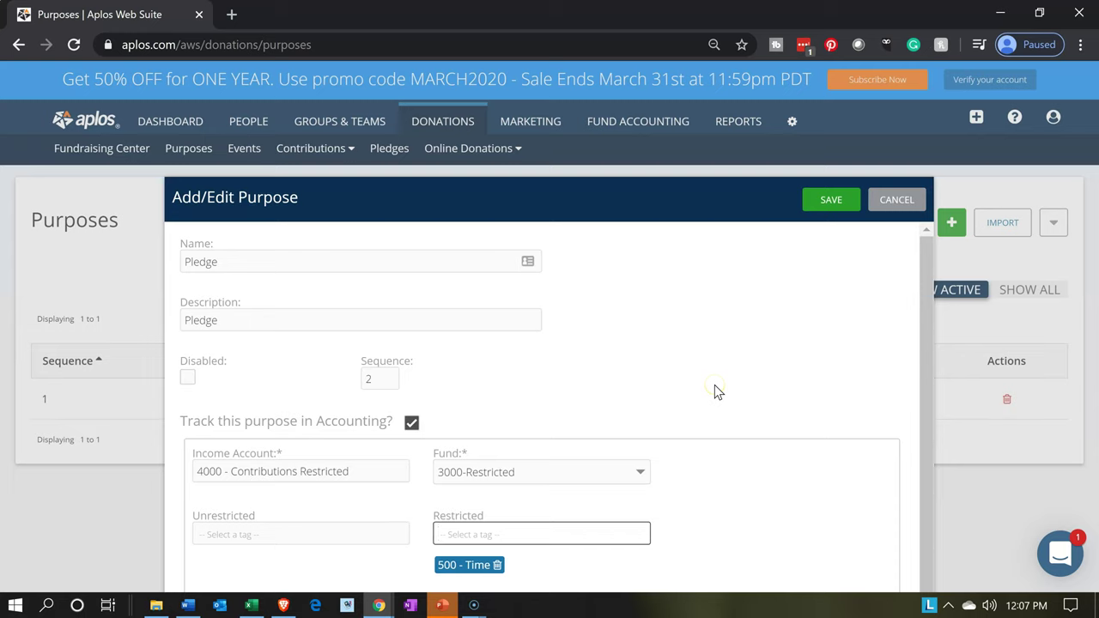
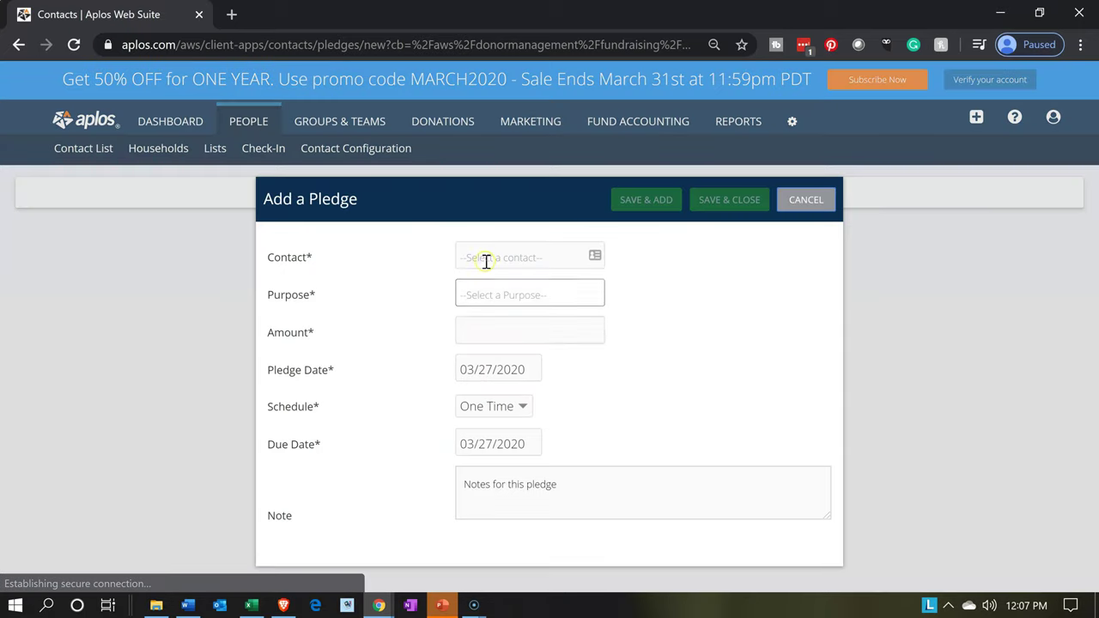
# Step: Assign the new pledge to the contact Pledger 1 and give it the purpose Pledge
pyautogui.click(486, 258)
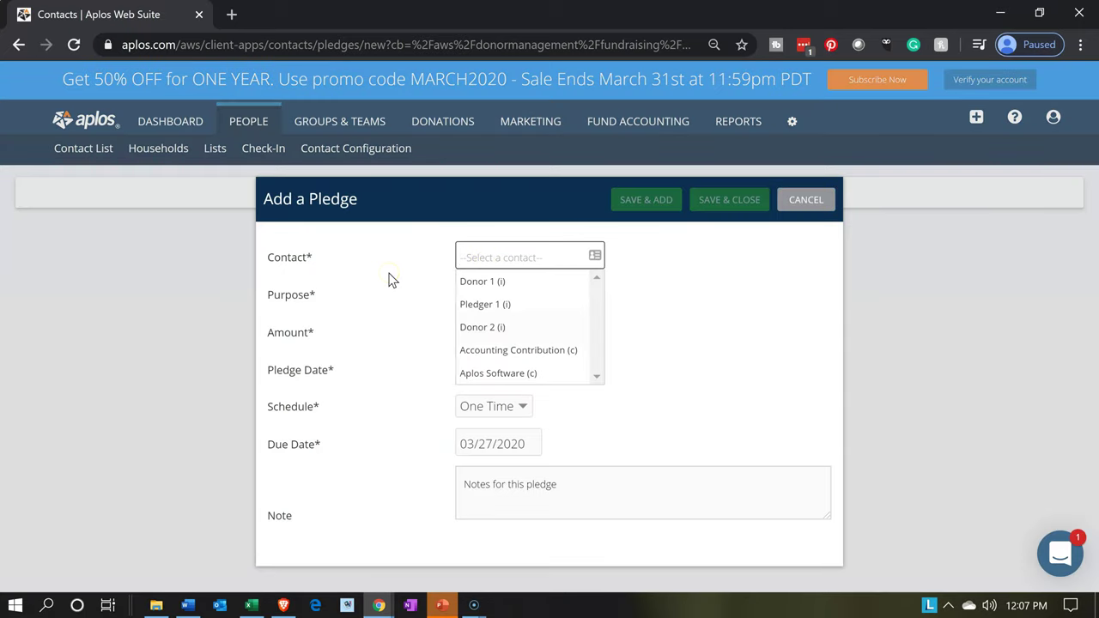
pyautogui.write('Ple')
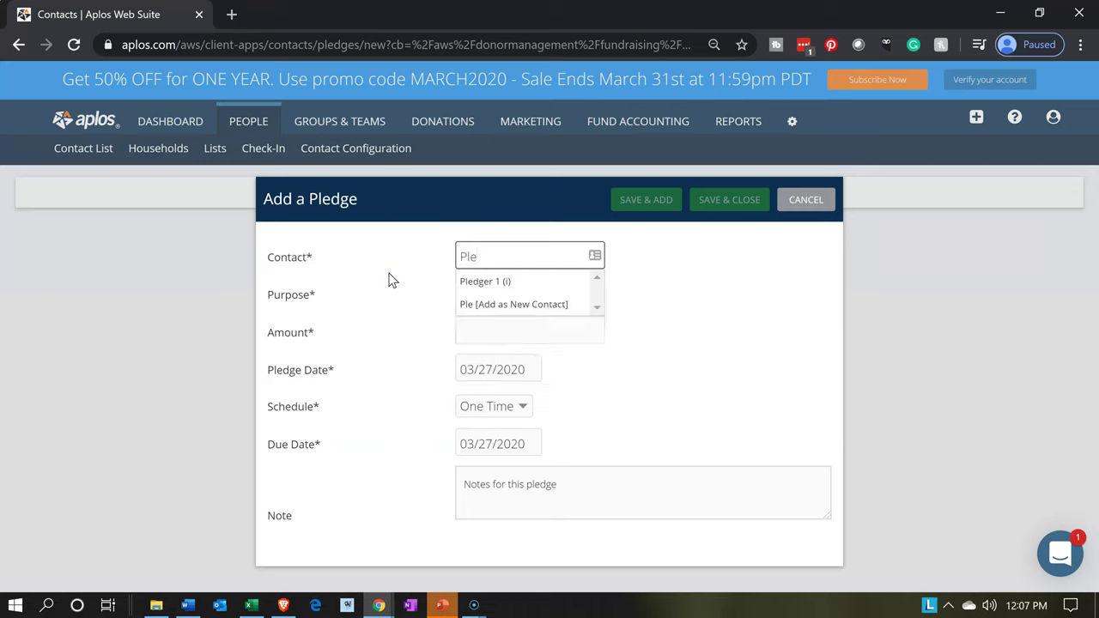
pyautogui.write('dger 1')
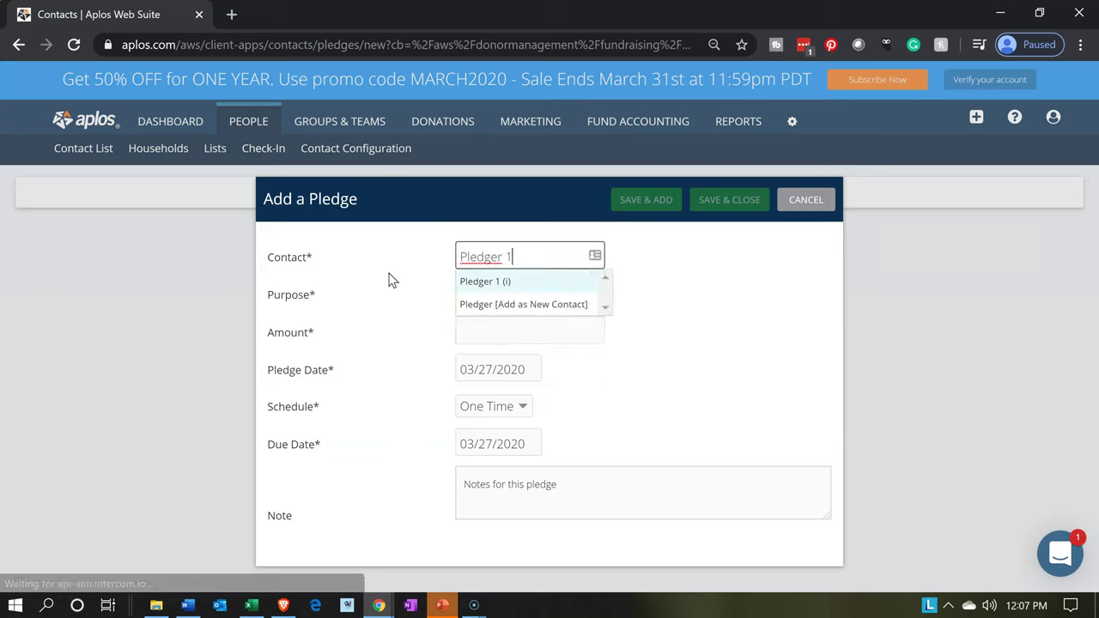
pyautogui.click(499, 283)
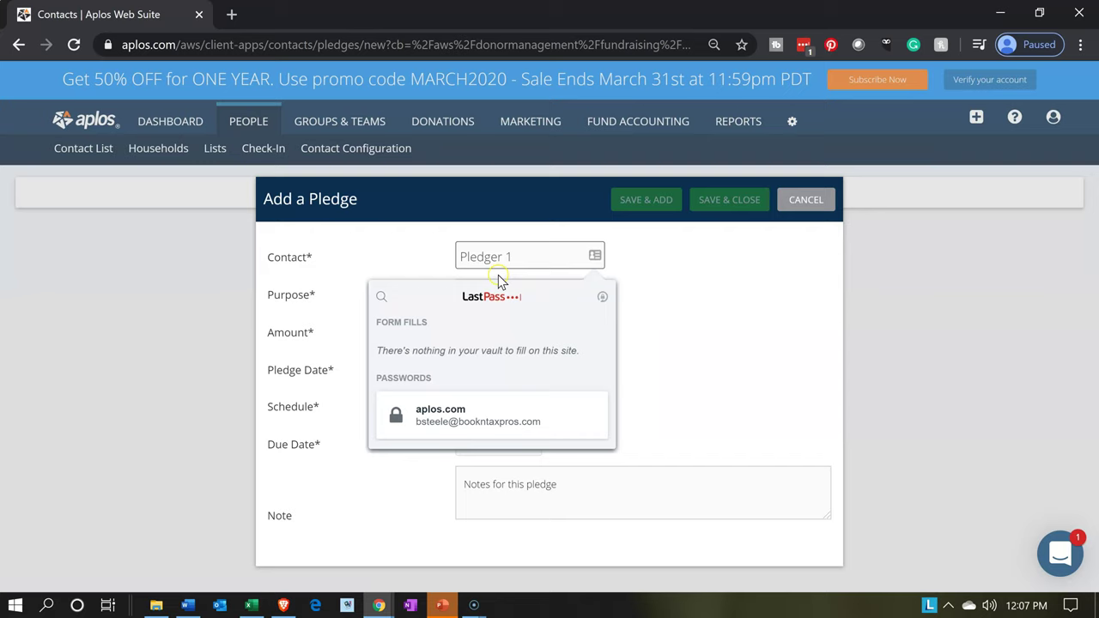
pyautogui.click(419, 253)
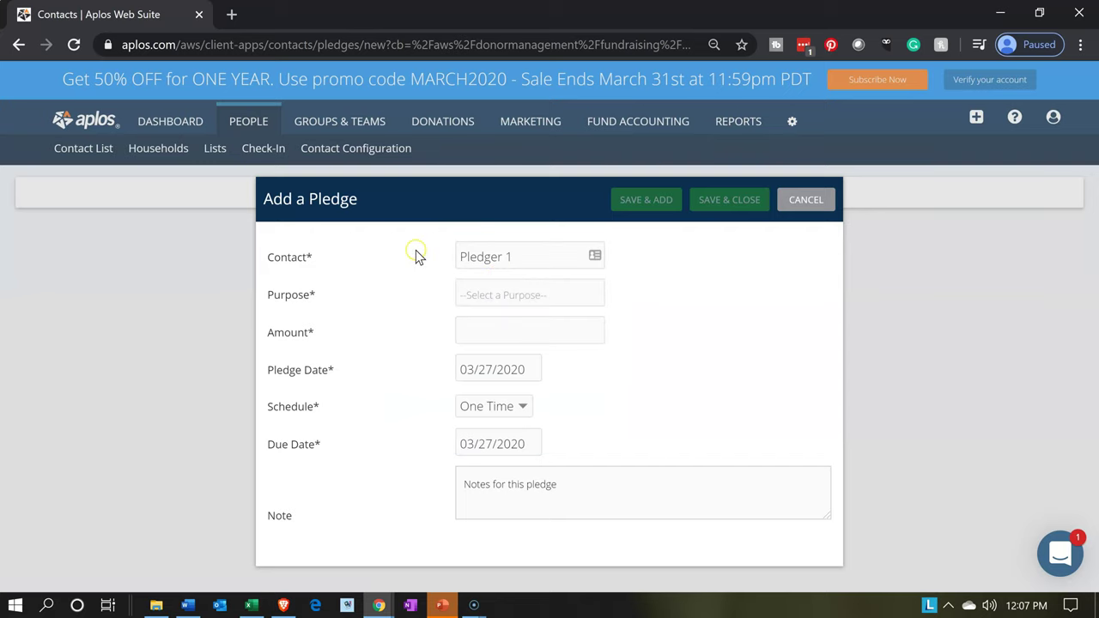
pyautogui.click(515, 296)
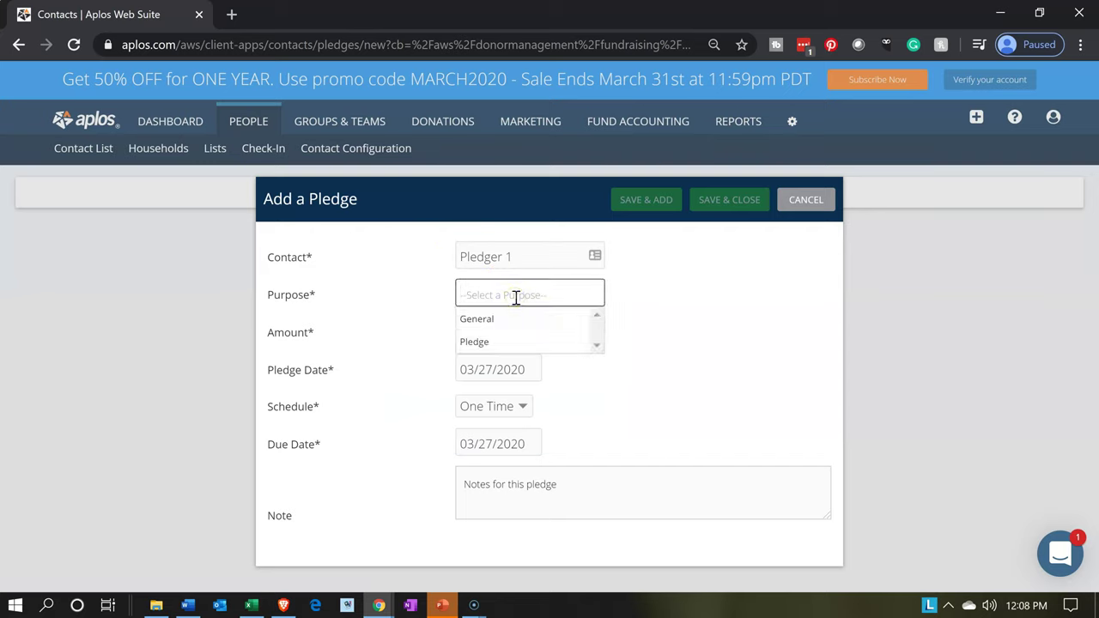
pyautogui.click(480, 342)
# Step: Check the contributions receivable entry in Excel, return to Aplos and set the pledge amount to 108000
pyautogui.click(497, 336)
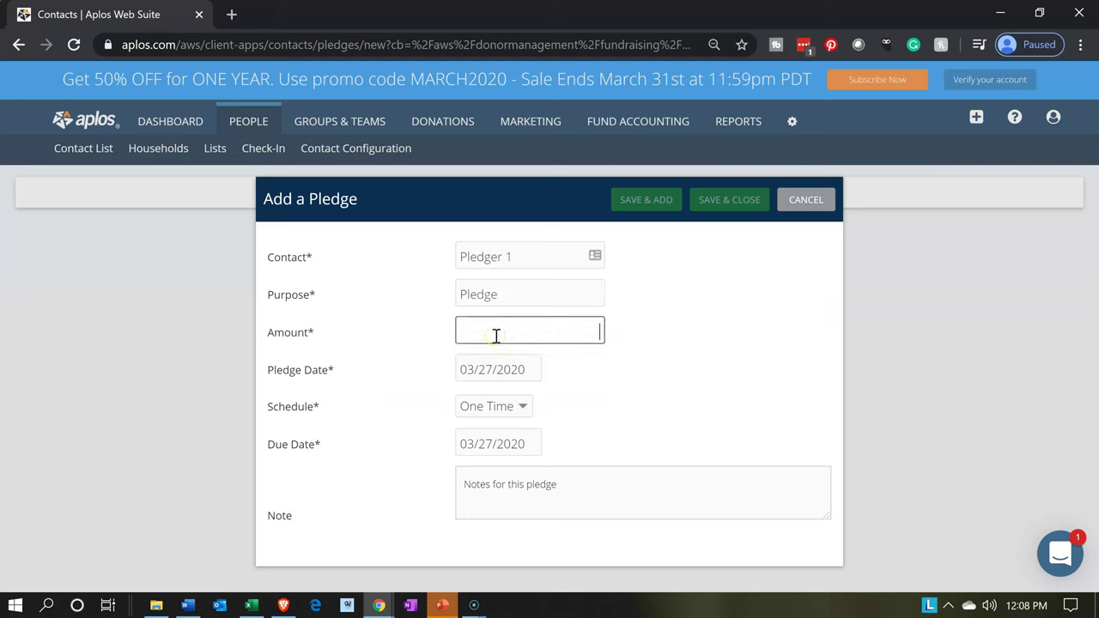
pyautogui.click(251, 606)
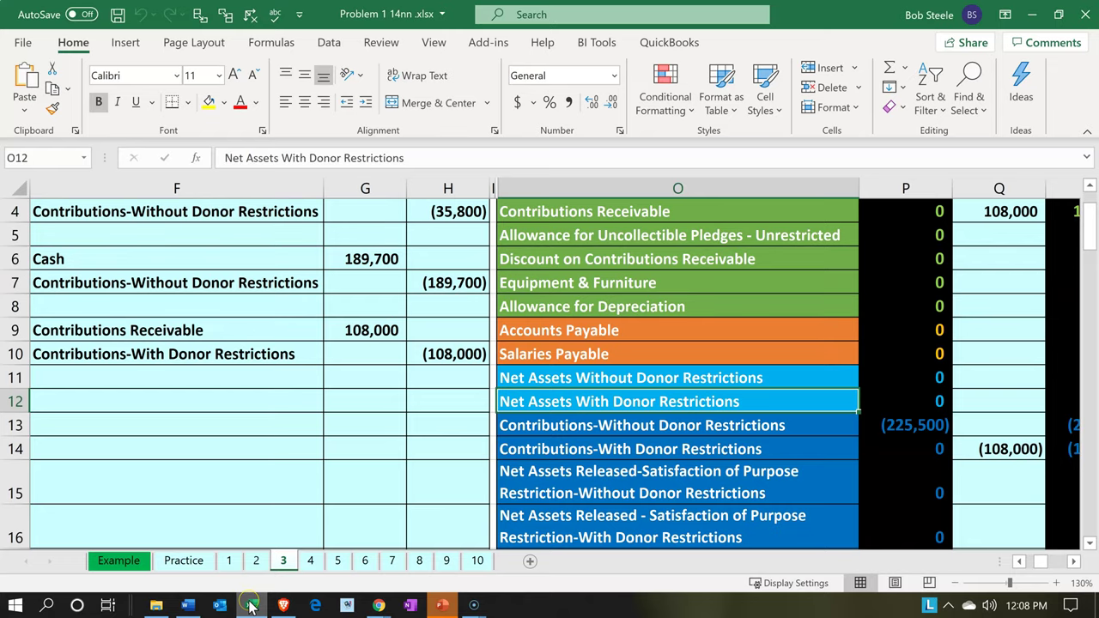
pyautogui.click(250, 605)
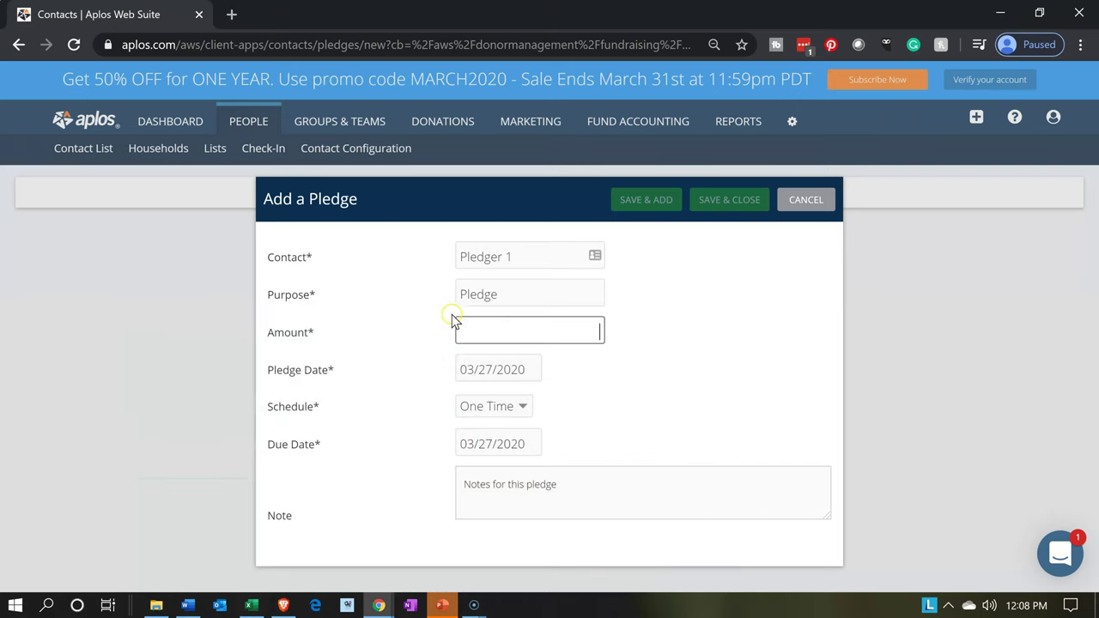
pyautogui.write('108000')
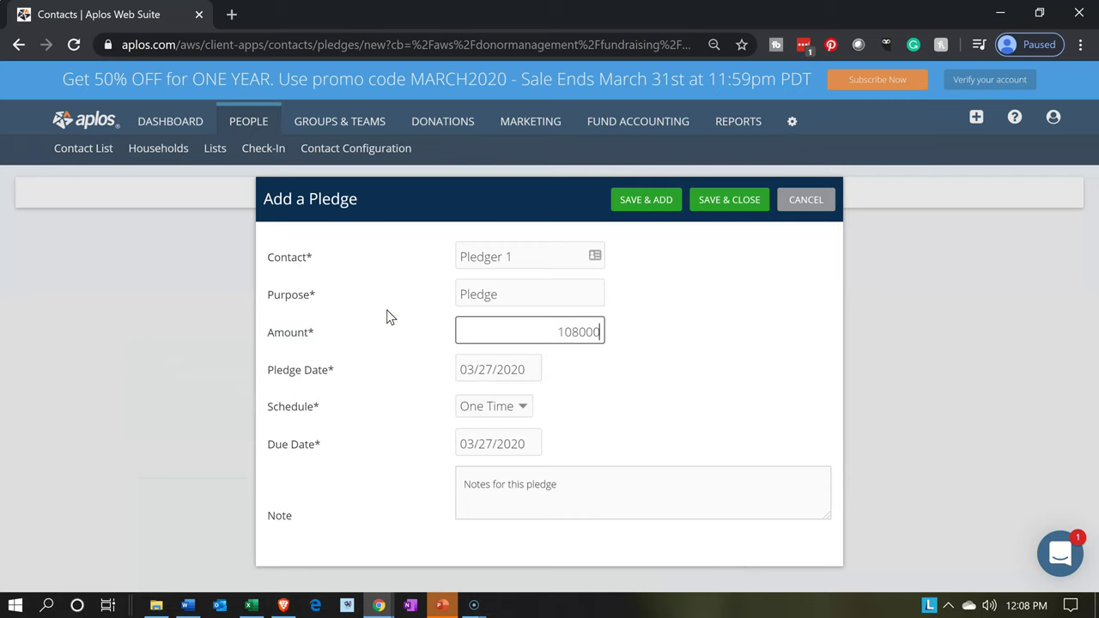
pyautogui.press('Tab')
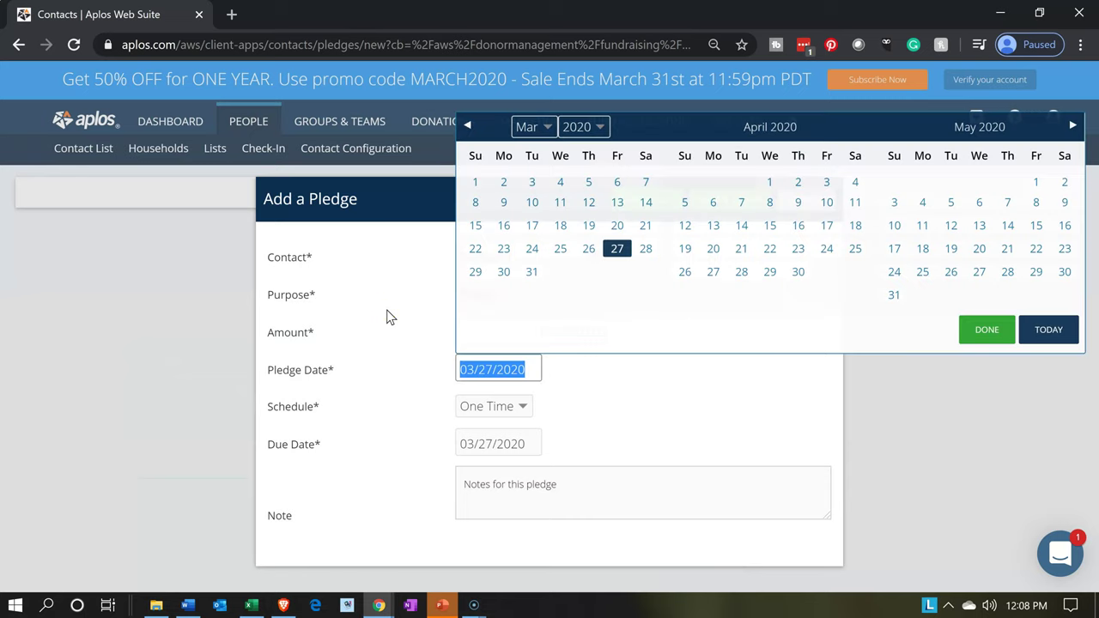
# Step: Set the pledge date to 01/03/2020 and keep the pledge schedule at One Time
pyautogui.click(468, 126)
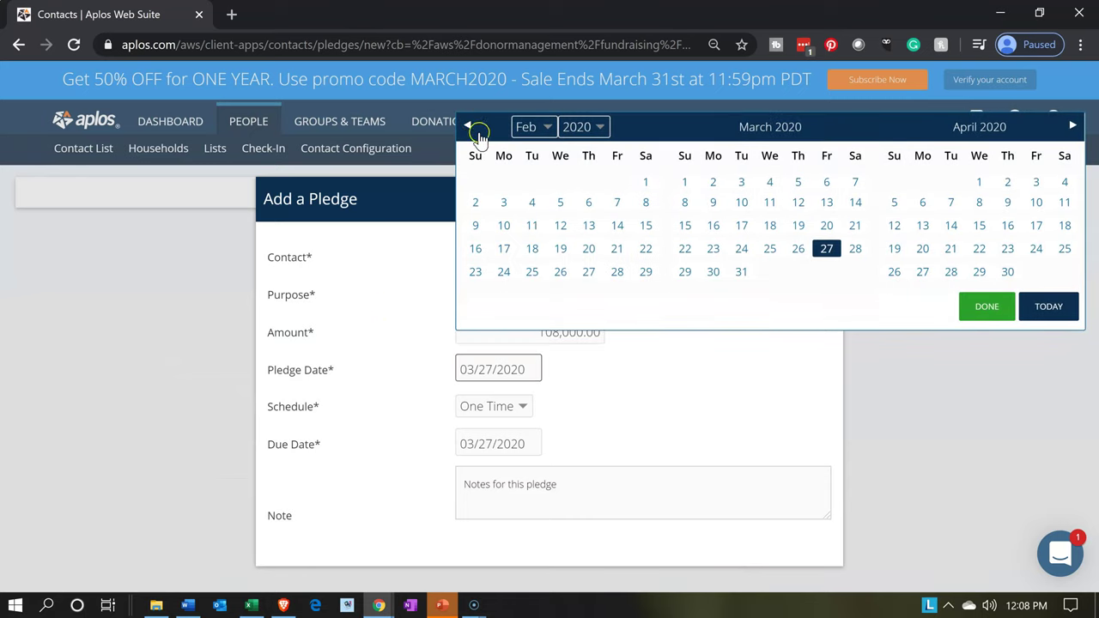
pyautogui.click(468, 126)
pyautogui.click(611, 183)
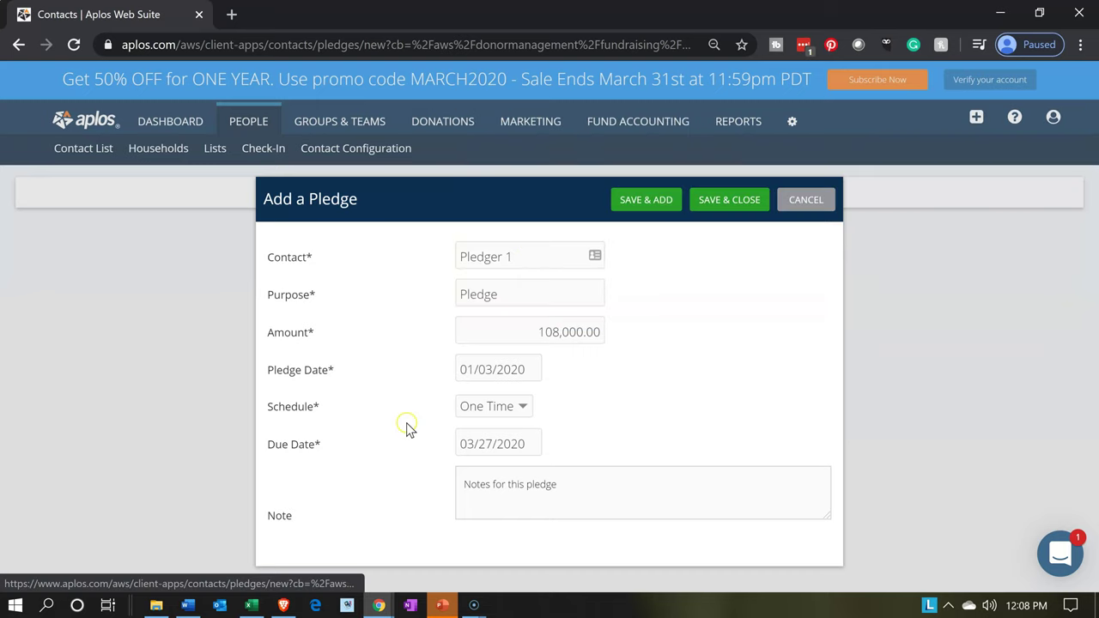
pyautogui.click(494, 414)
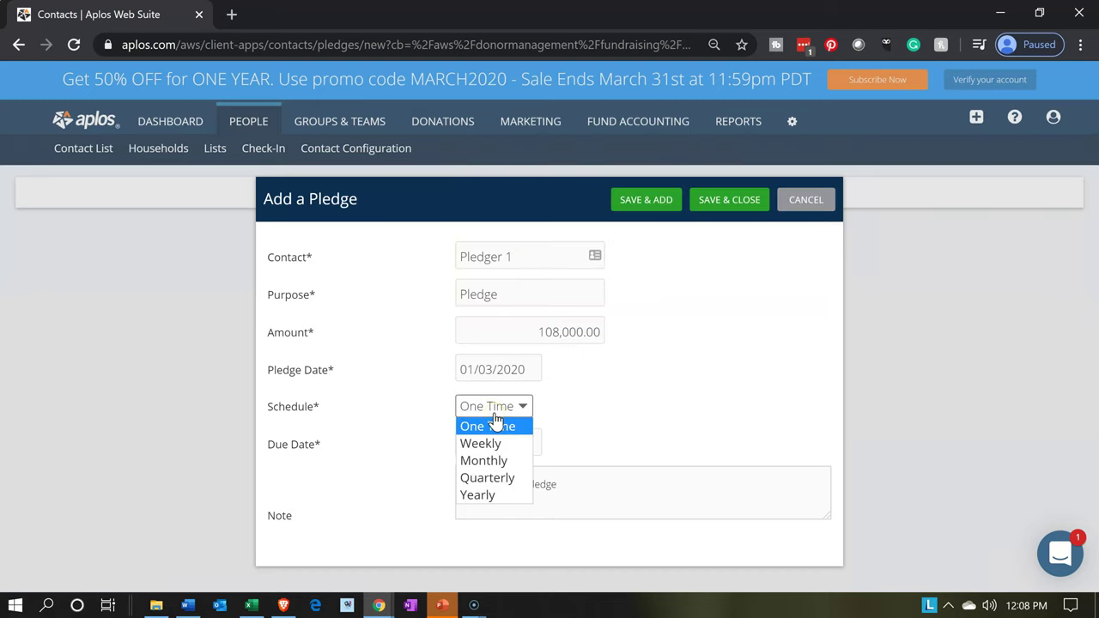
pyautogui.click(491, 481)
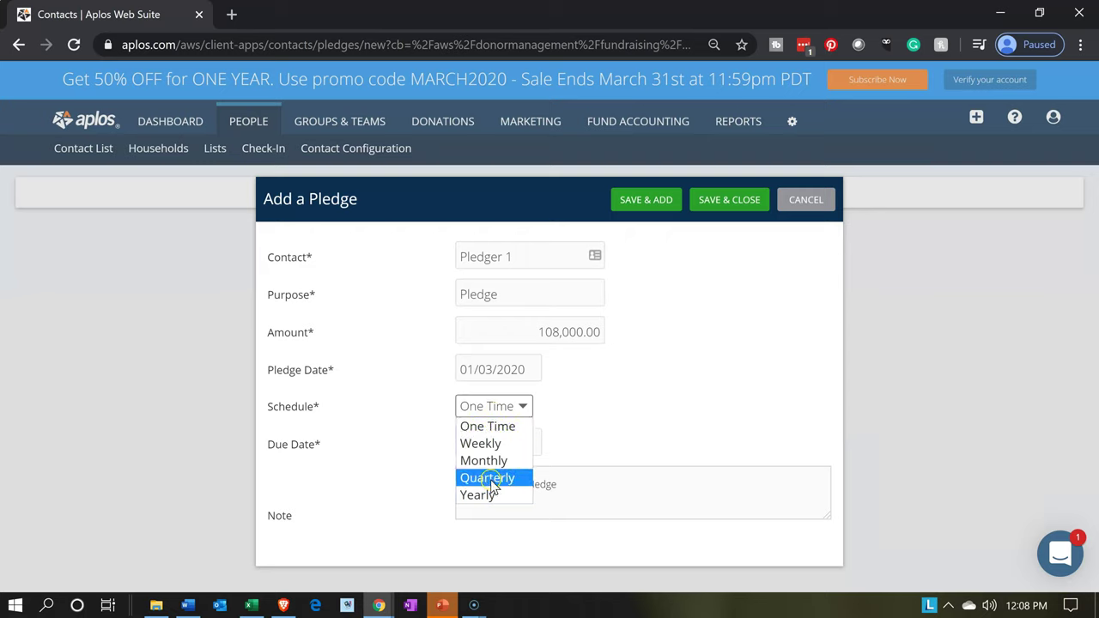
pyautogui.click(504, 427)
# Step: Set the pledge's due date to 01/31/2020, then save and close the pledge
pyautogui.click(535, 444)
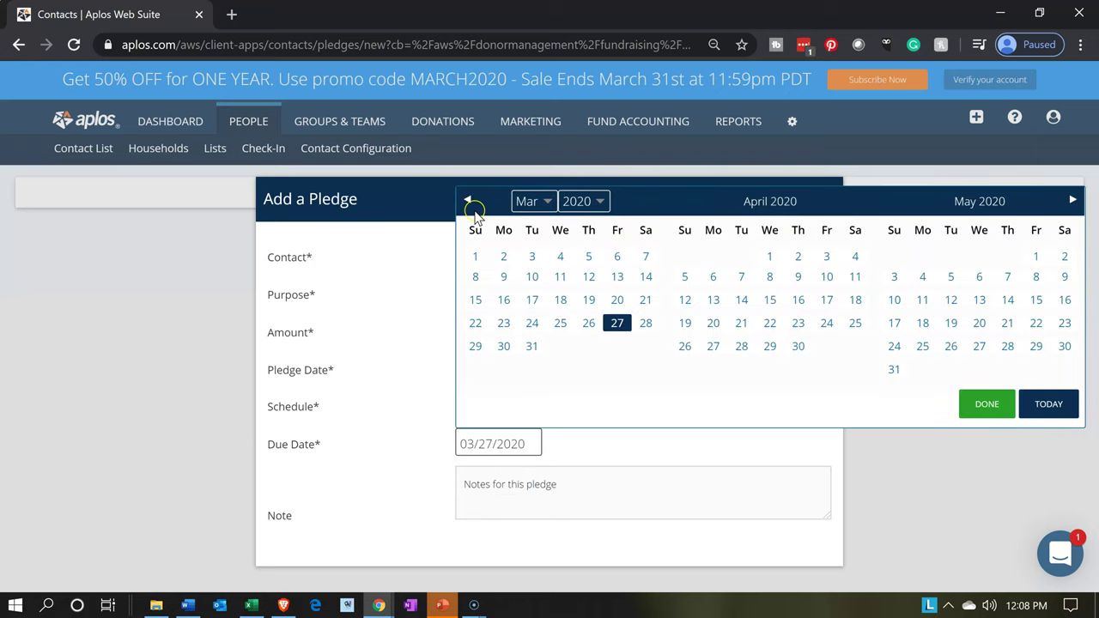
pyautogui.click(471, 202)
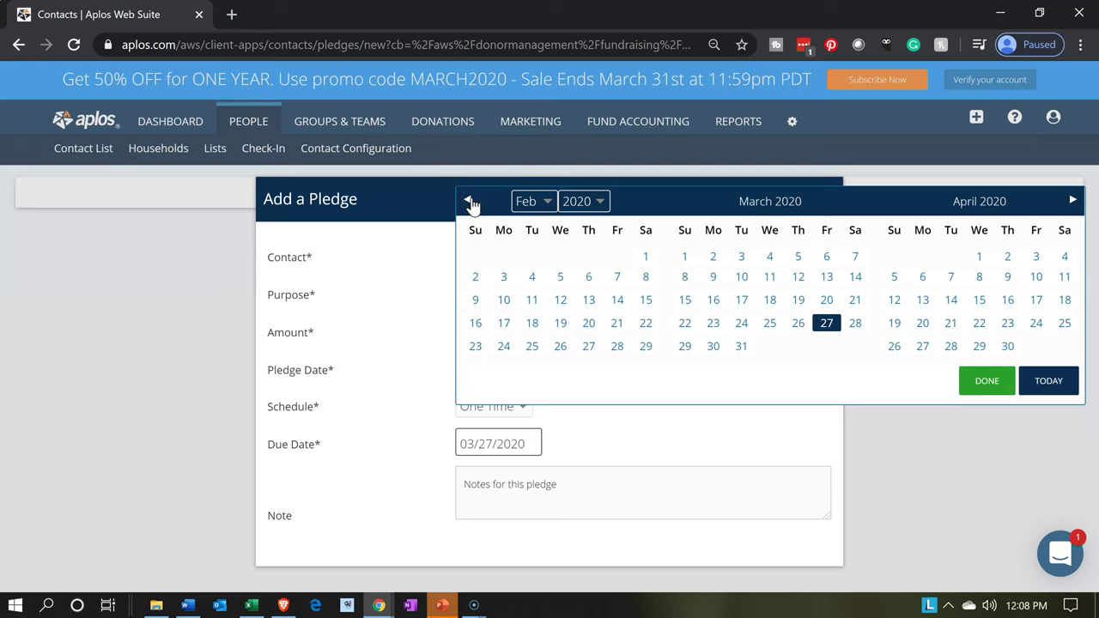
pyautogui.click(470, 201)
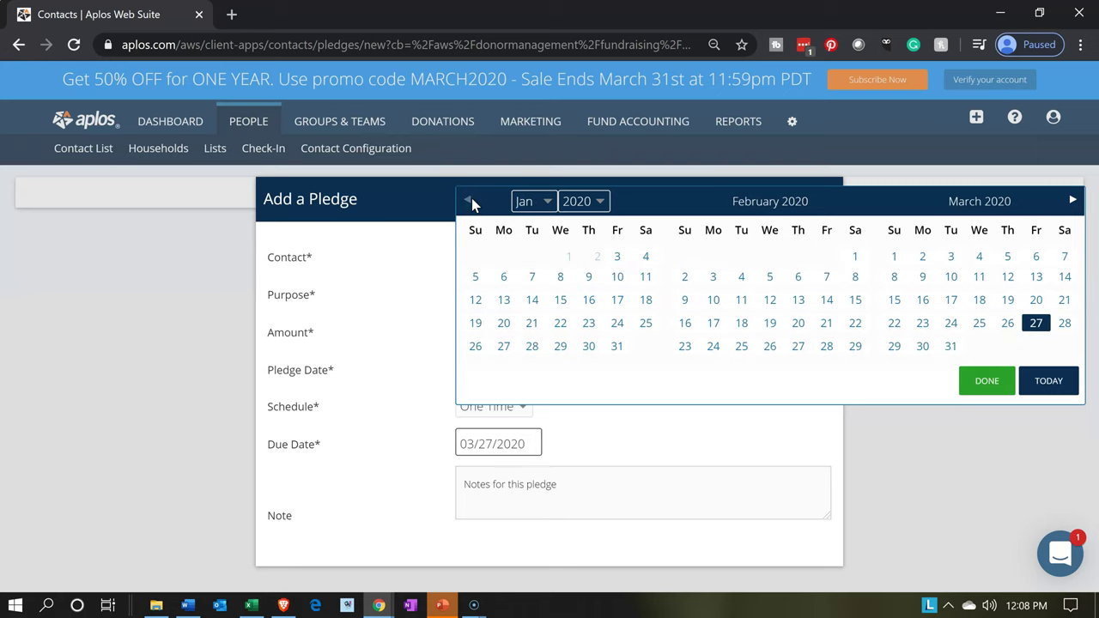
pyautogui.click(645, 256)
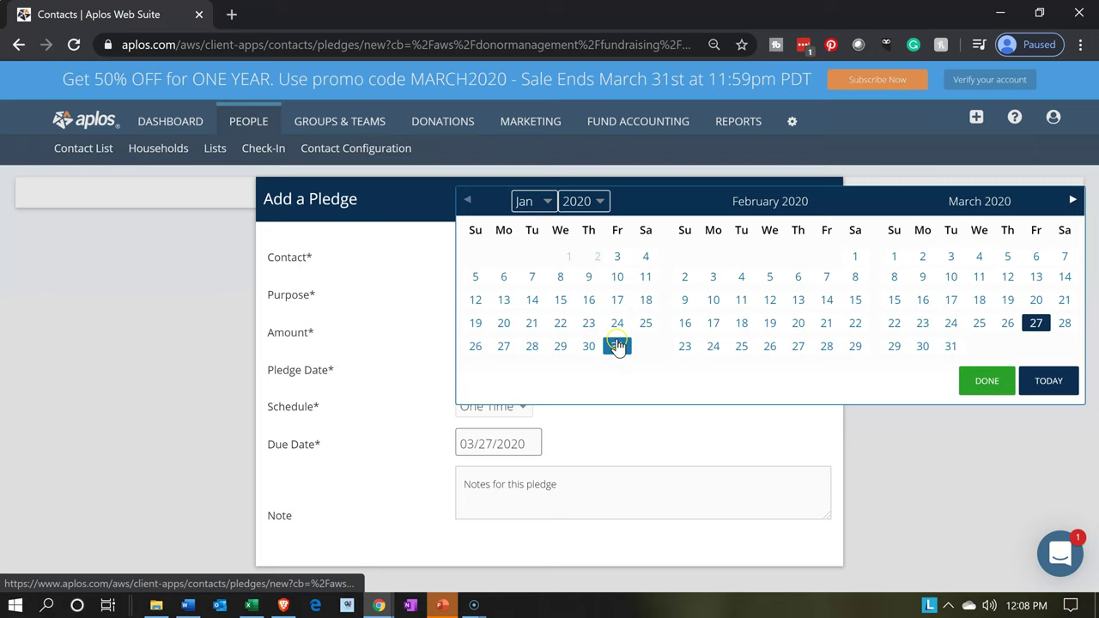
pyautogui.click(618, 346)
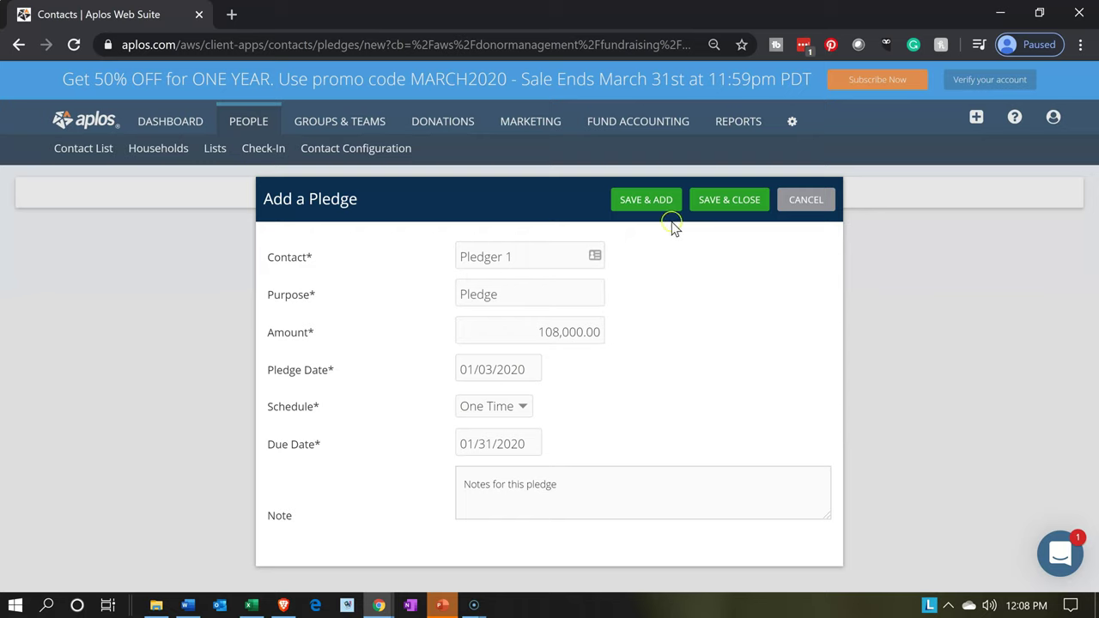
pyautogui.click(702, 213)
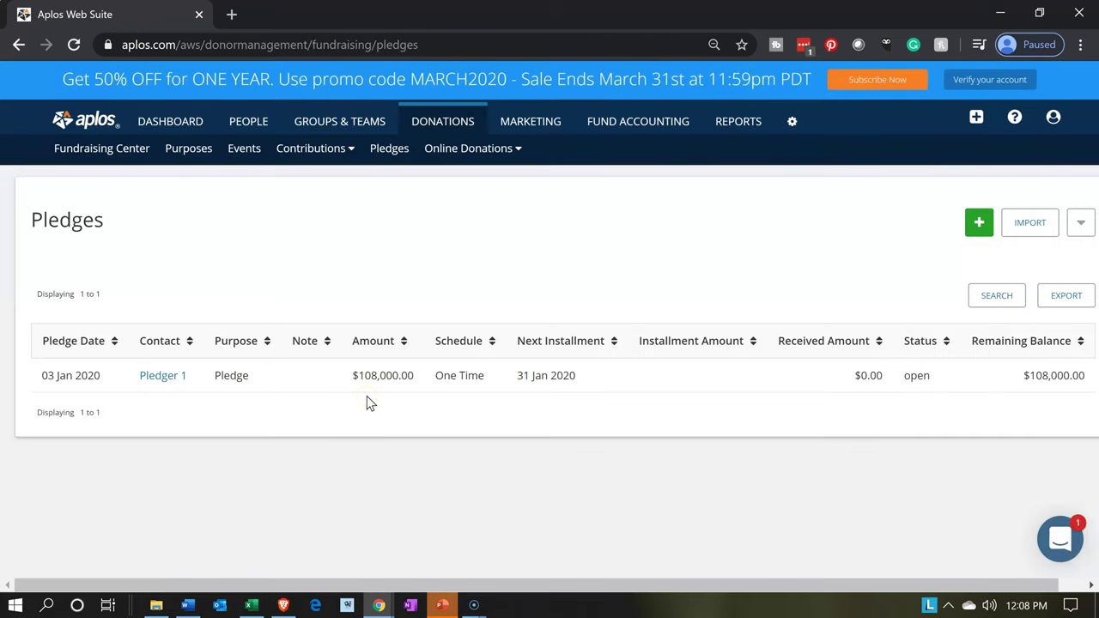
# Step: Duplicate the Pledges browser tab and open the Balance Sheet by Fund report in the copy
pyautogui.rightClick(152, 17)
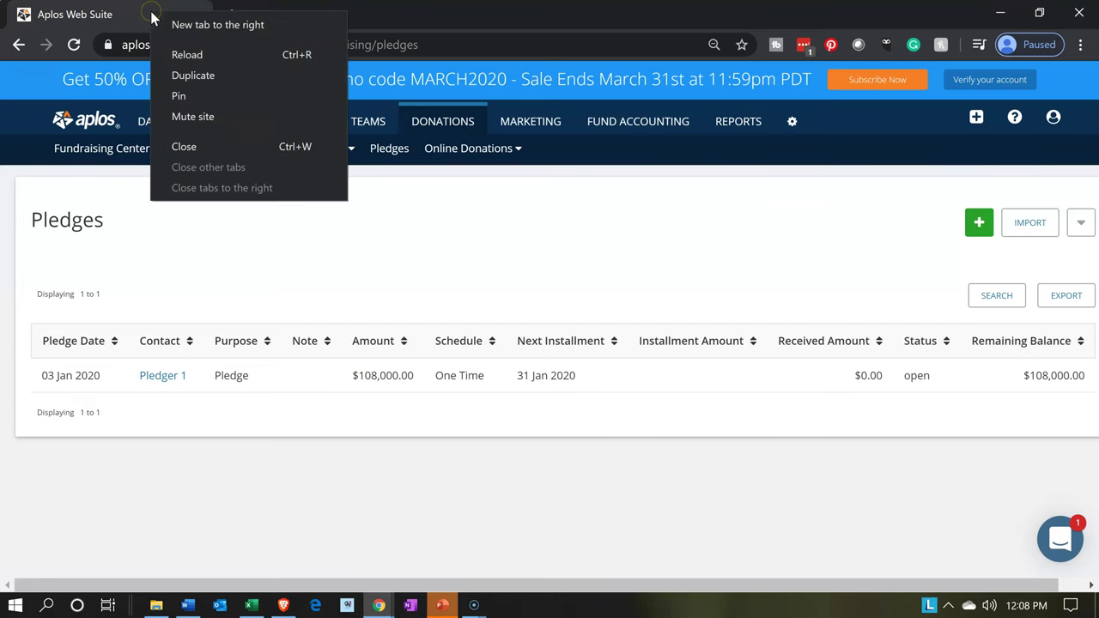
pyautogui.click(184, 75)
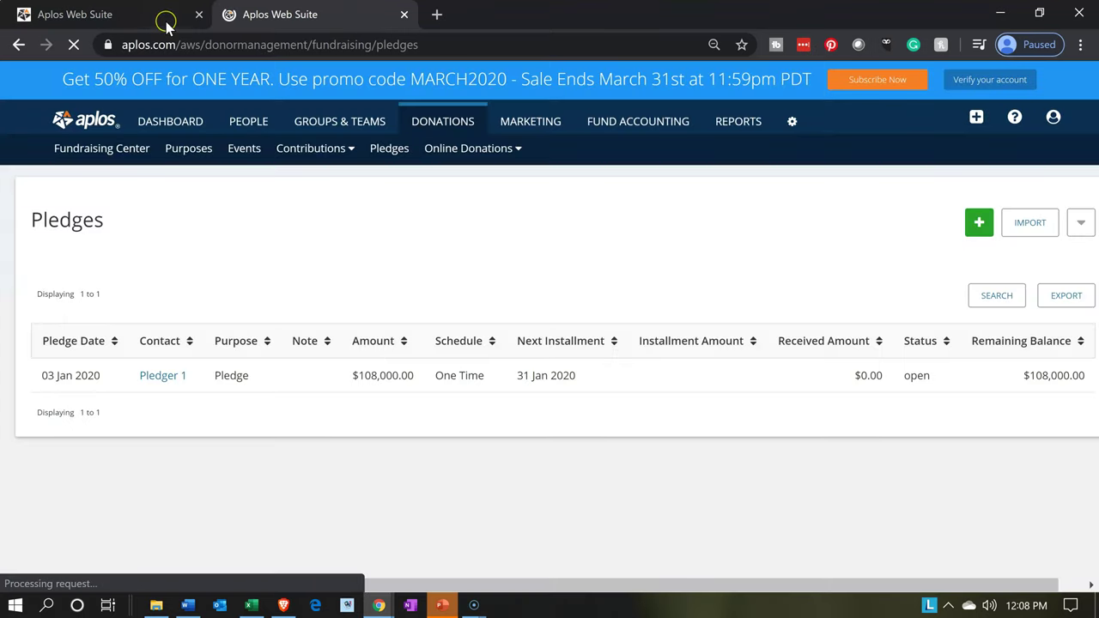
pyautogui.click(724, 124)
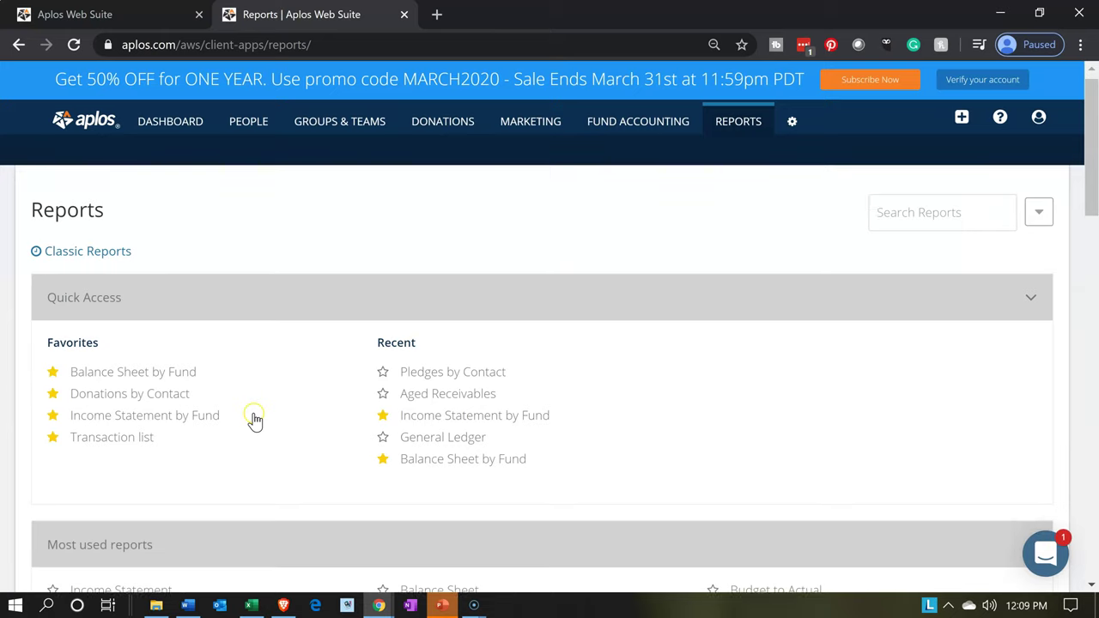
pyautogui.scroll(-1, 254, 418)
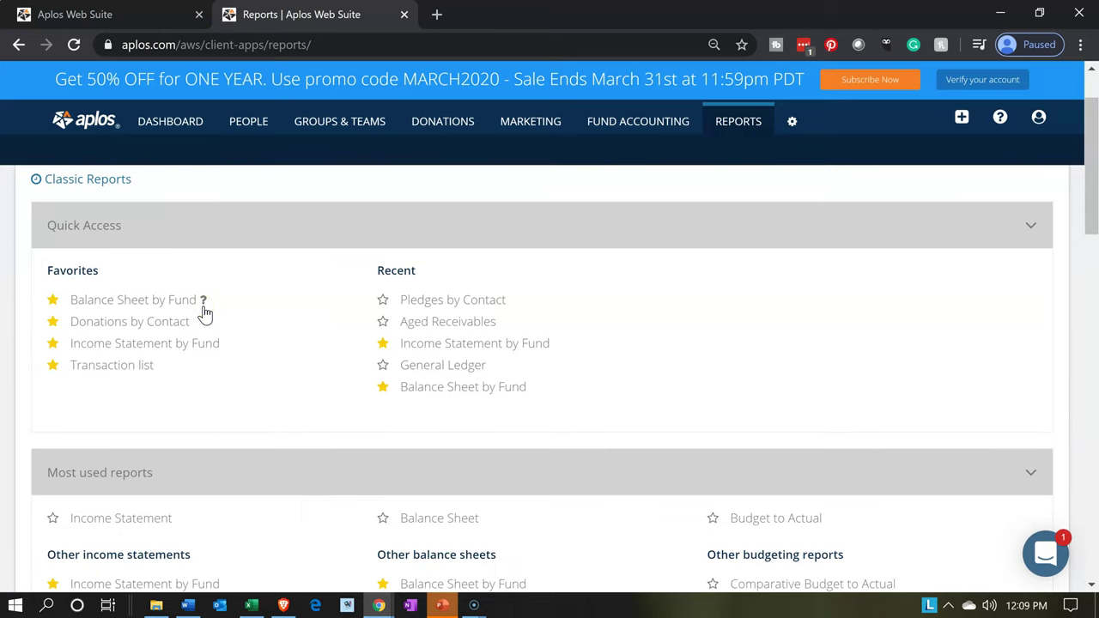
pyautogui.scroll(-1, 204, 314)
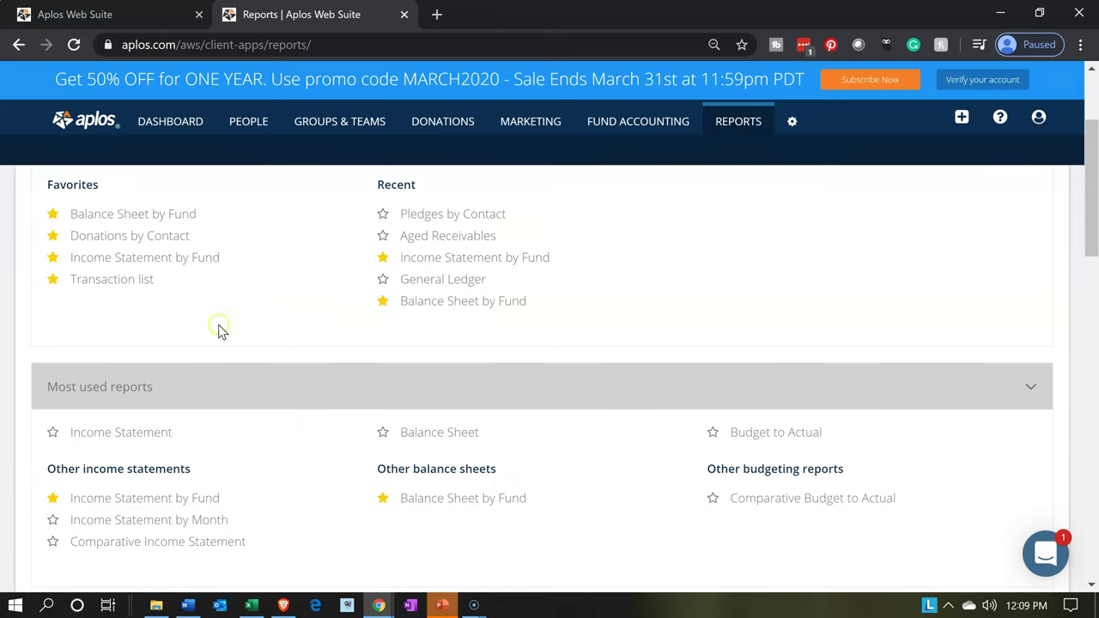
pyautogui.click(394, 510)
pyautogui.click(164, 214)
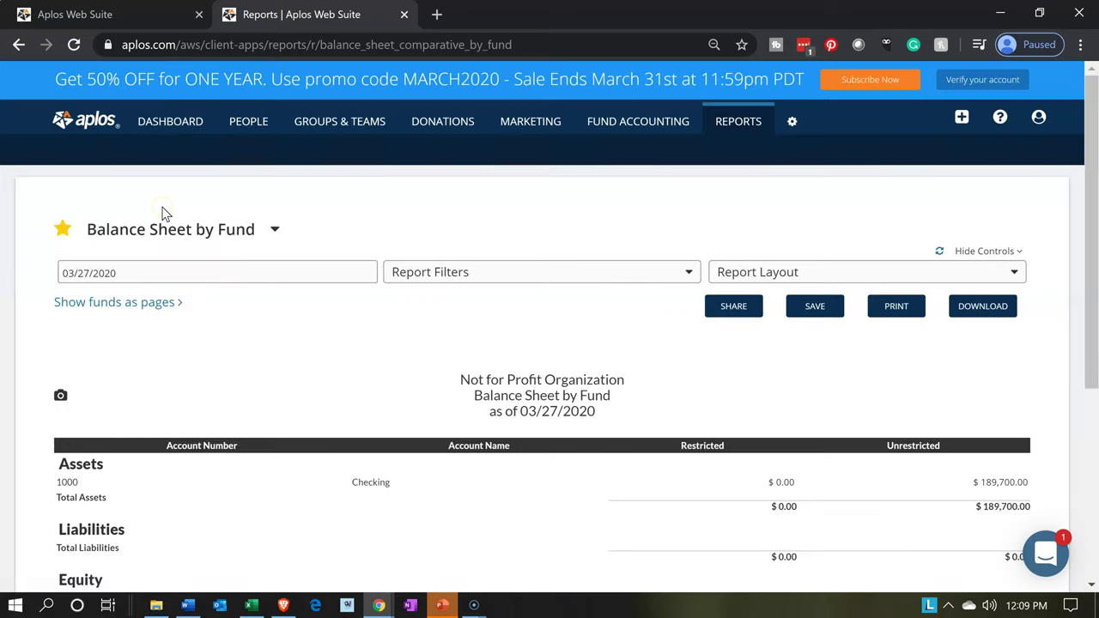
# Step: Duplicate the Pledges browser tab again and open the Income Statement by Fund report in the new copy
pyautogui.click(136, 14)
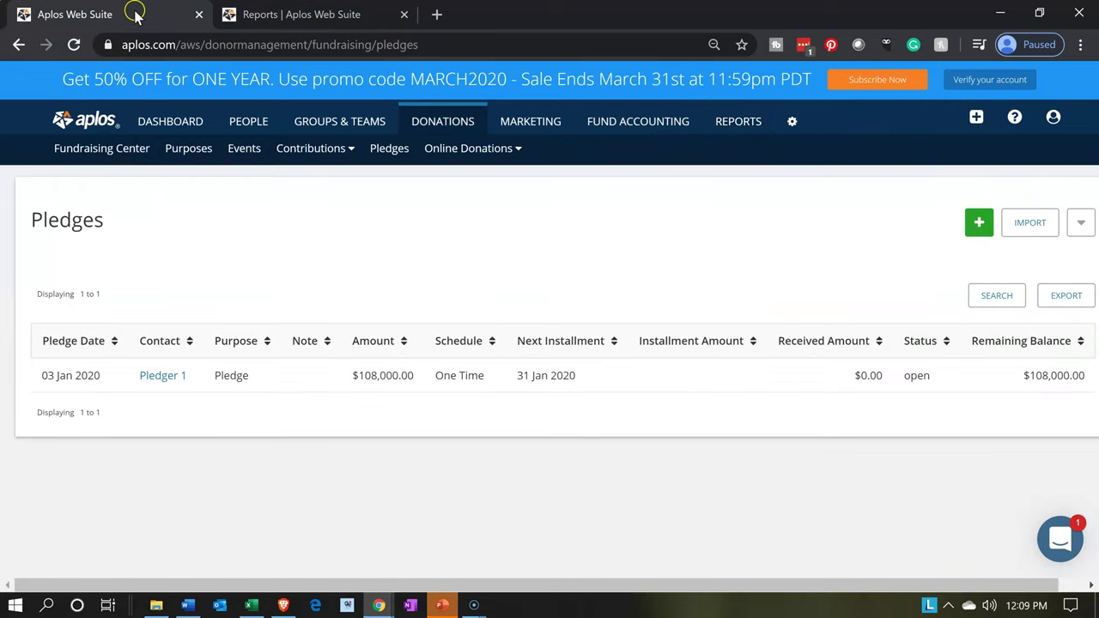
pyautogui.click(151, 15)
pyautogui.rightClick(128, 18)
pyautogui.click(151, 80)
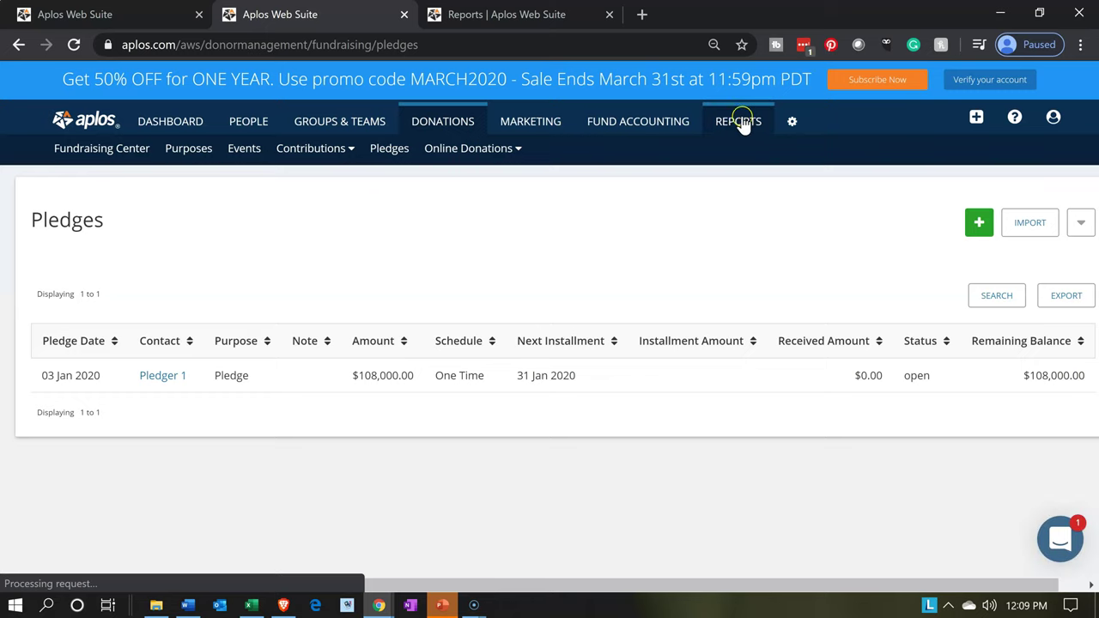
pyautogui.click(746, 121)
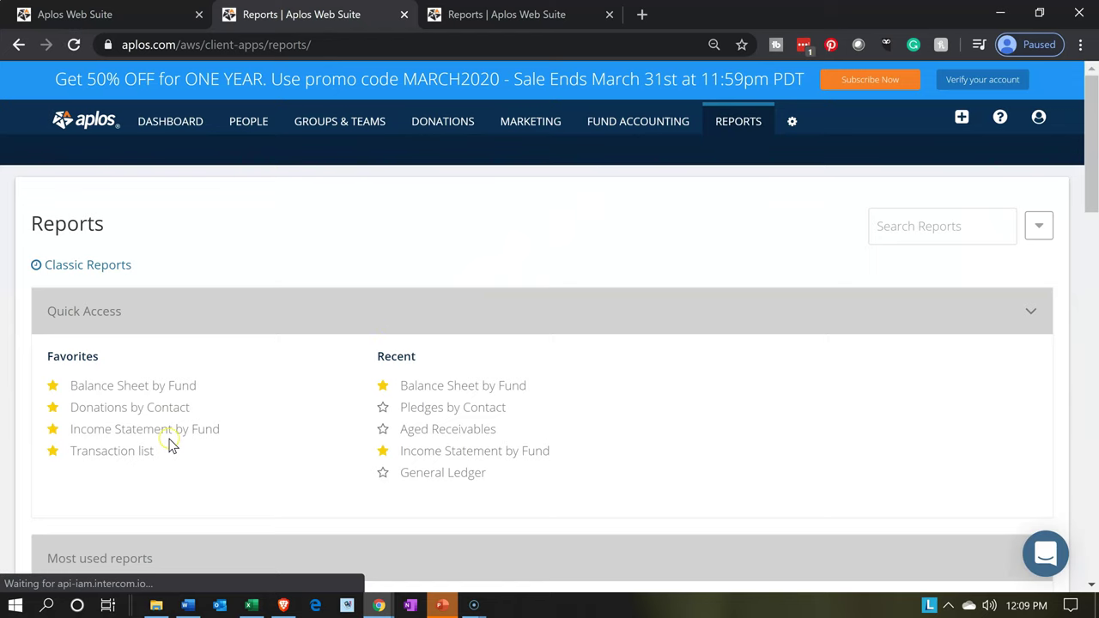
pyautogui.click(170, 438)
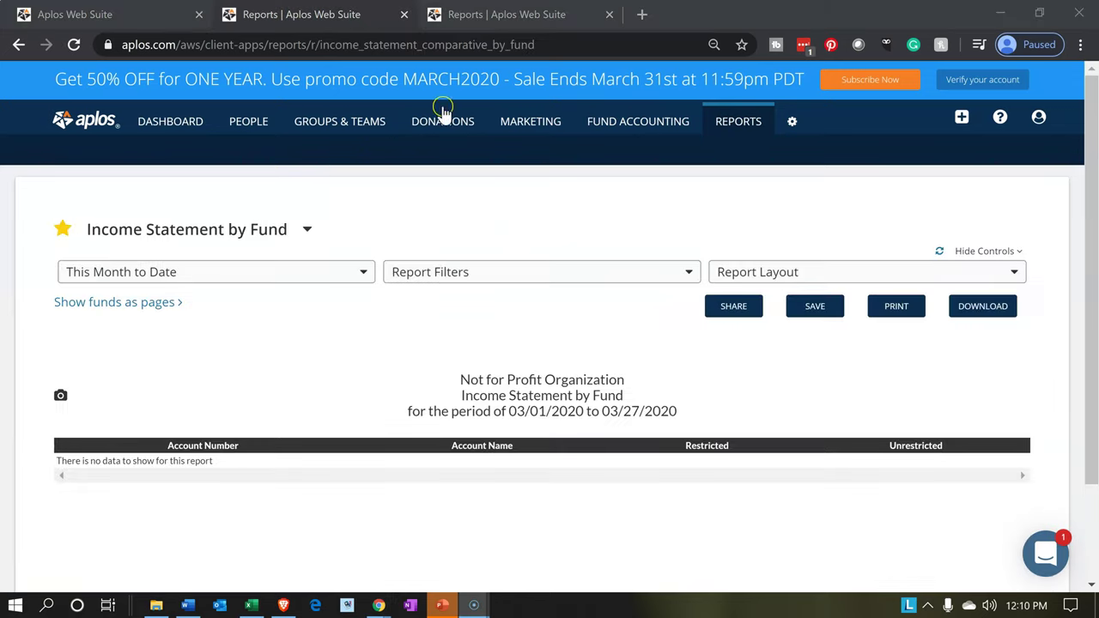
# Step: Set the Balance Sheet by Fund date to 01/31/2020 and review its restricted and unrestricted balances
pyautogui.click(509, 21)
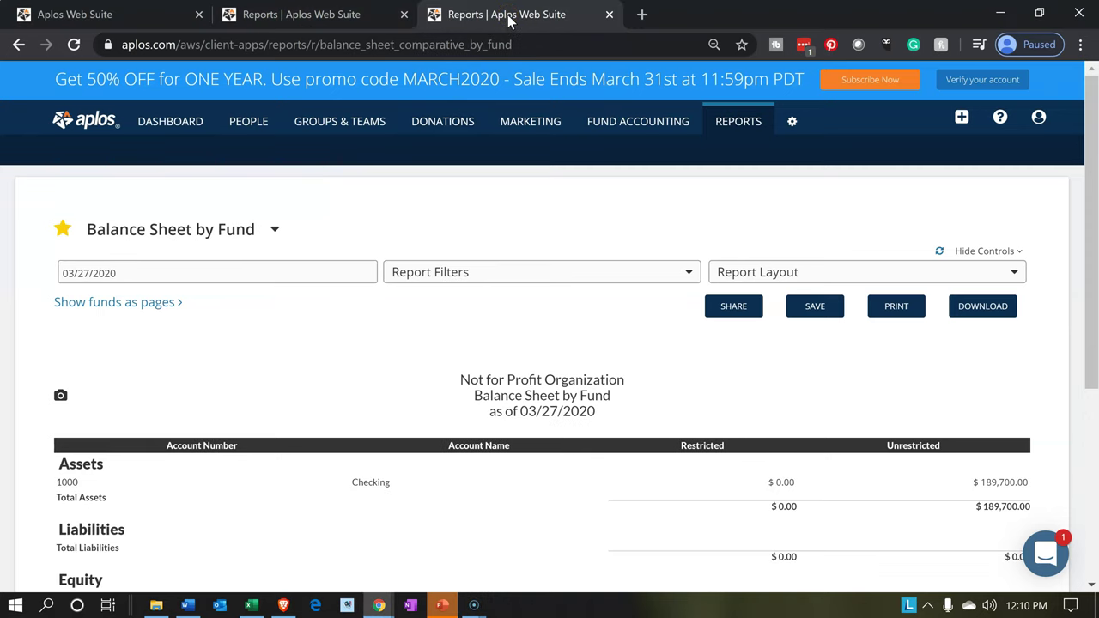
pyautogui.click(291, 273)
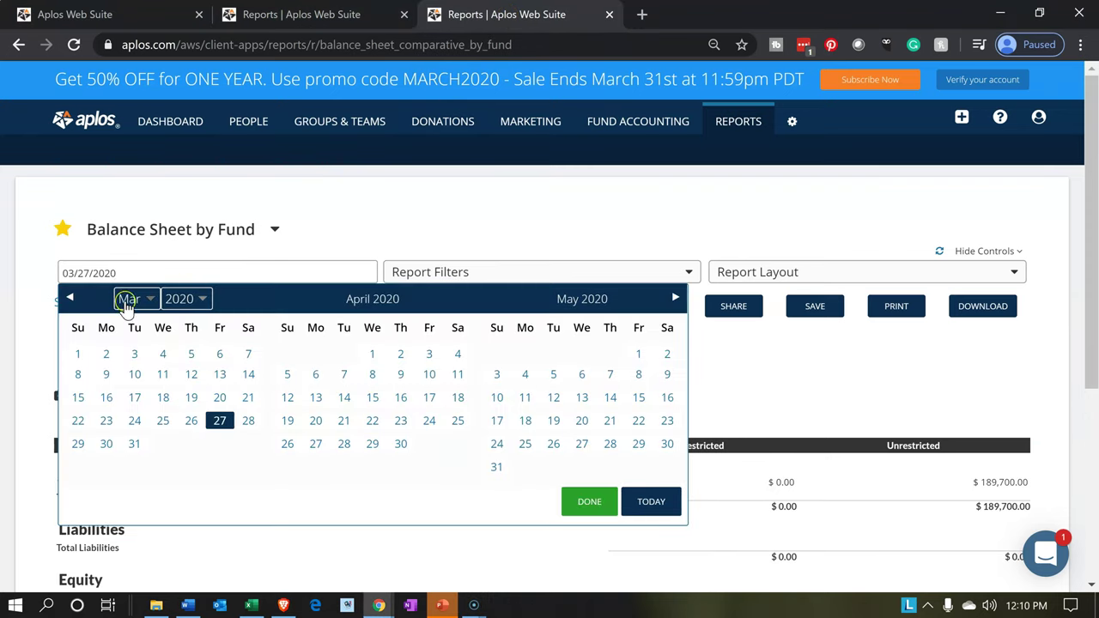
pyautogui.click(73, 299)
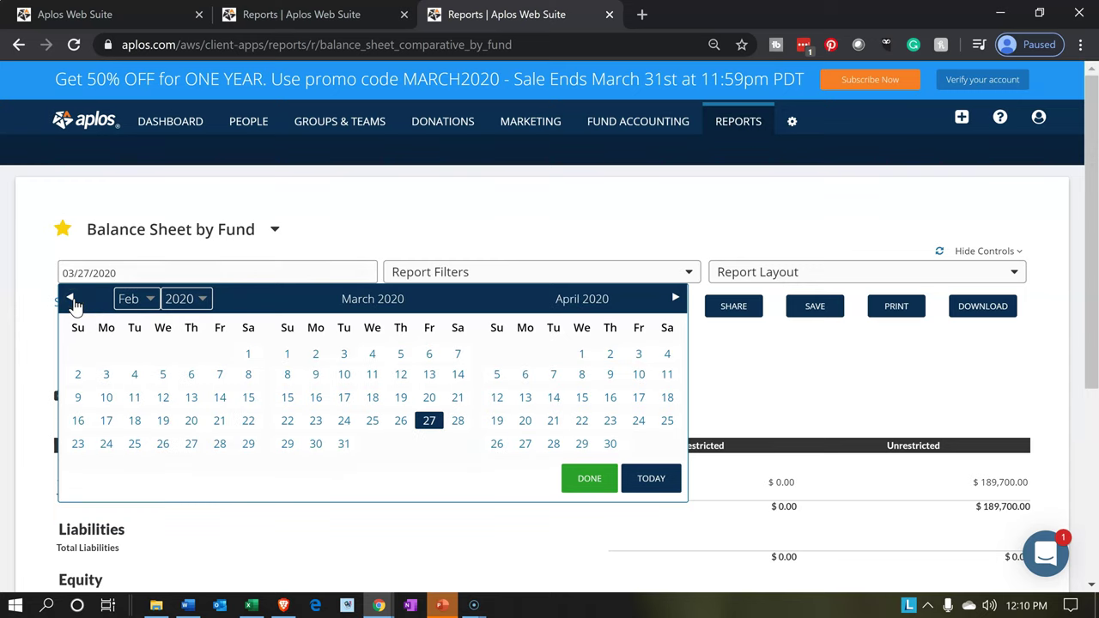
pyautogui.click(71, 298)
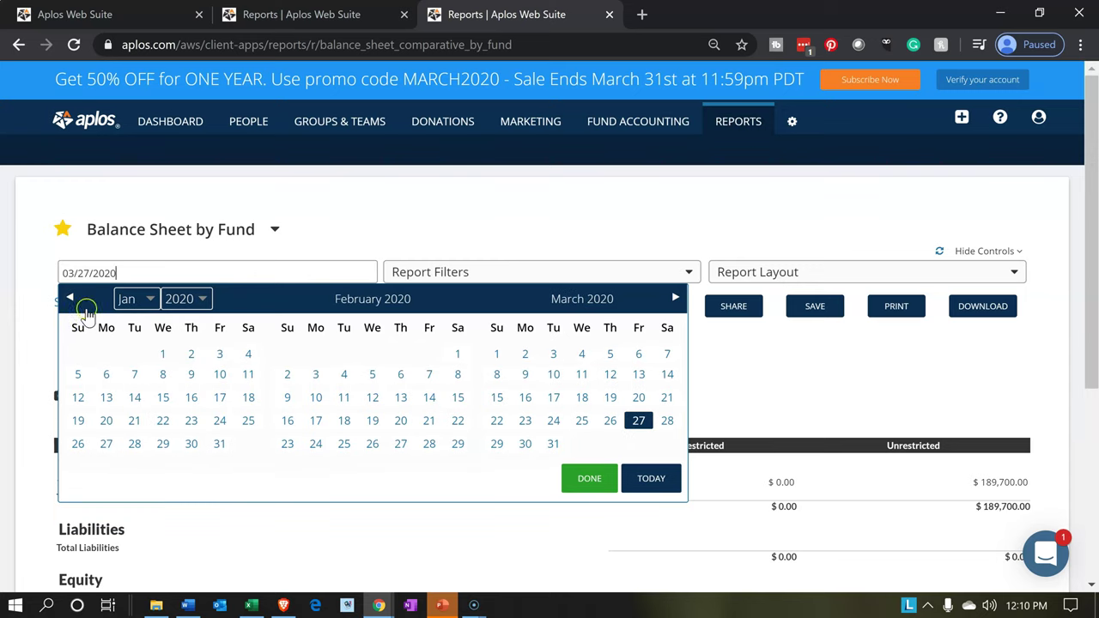
pyautogui.click(218, 454)
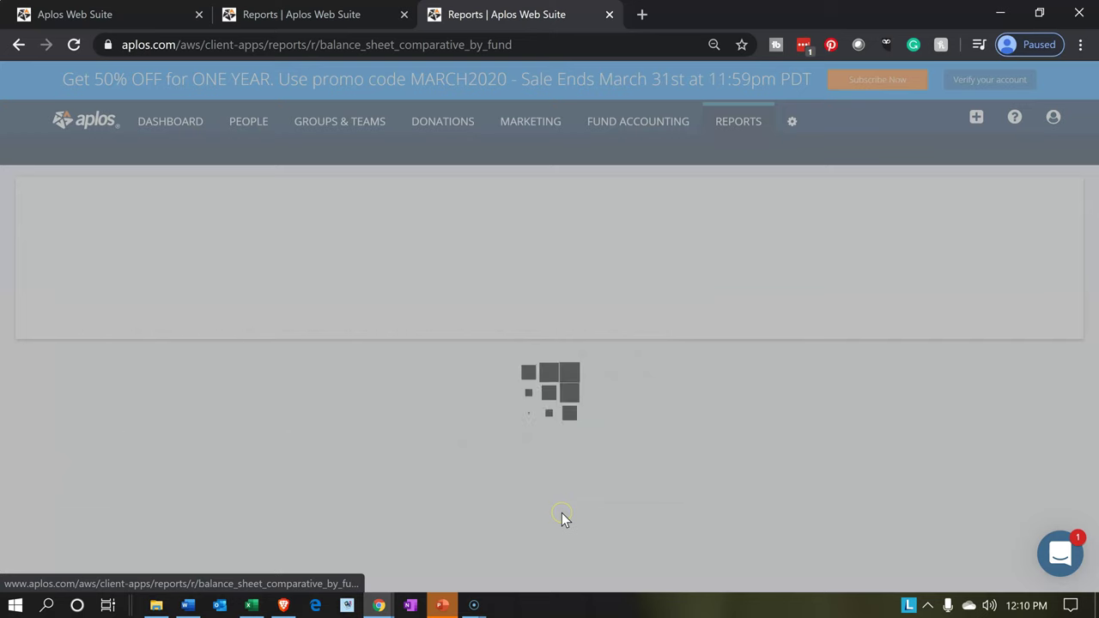
pyautogui.scroll(-1, 561, 512)
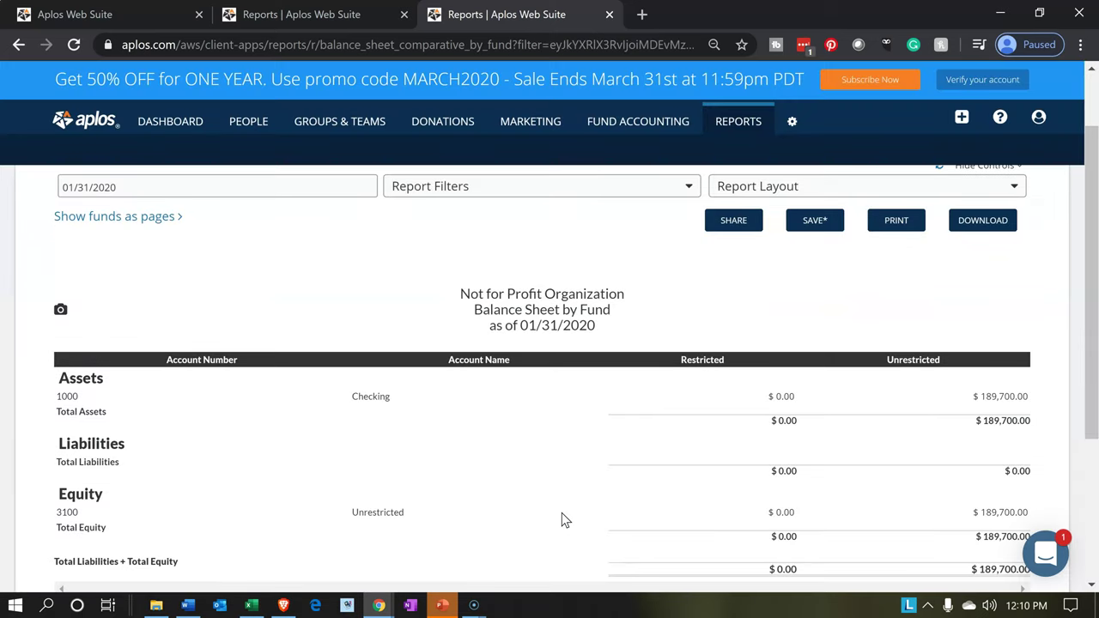
pyautogui.scroll(-1, 562, 512)
pyautogui.click(561, 501)
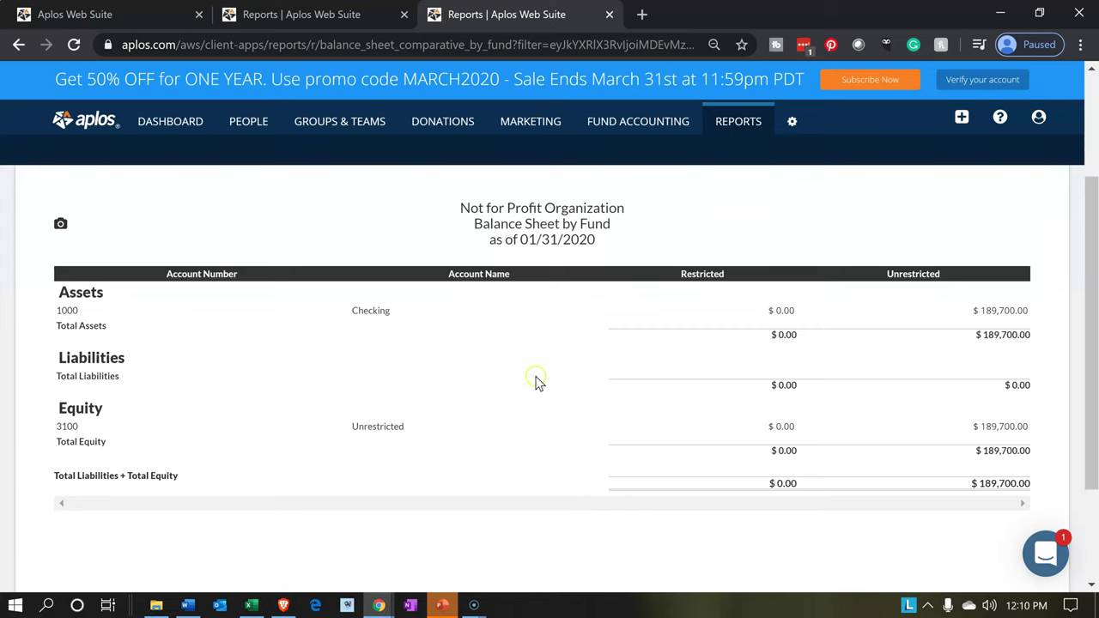
# Step: Set the Income Statement by Fund period to This Year to Date and review its income and expense lines
pyautogui.click(349, 26)
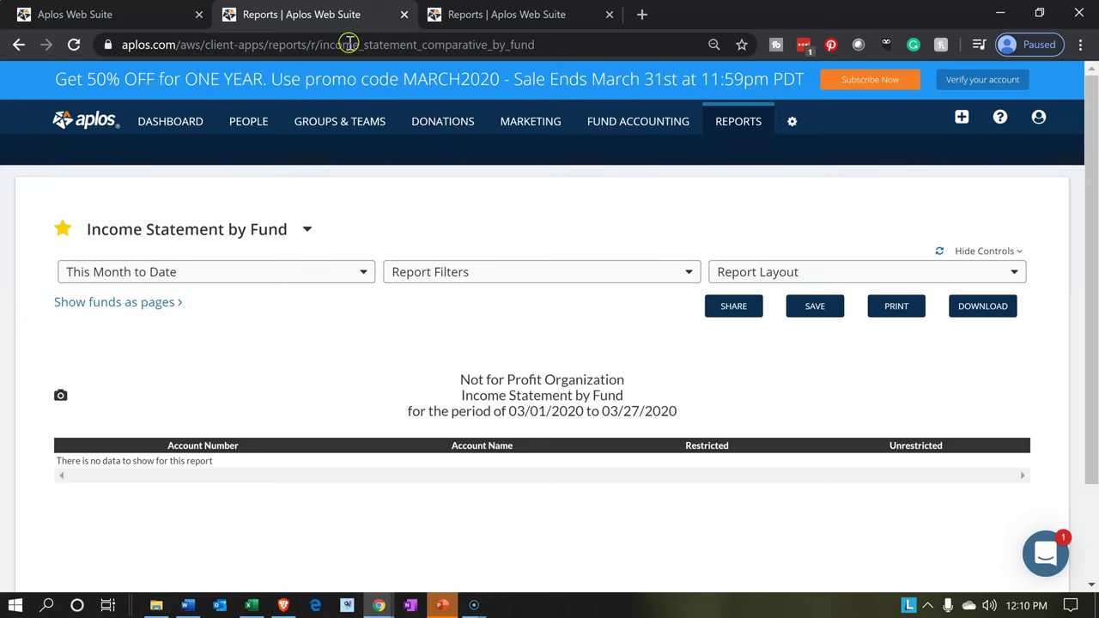
pyautogui.click(326, 276)
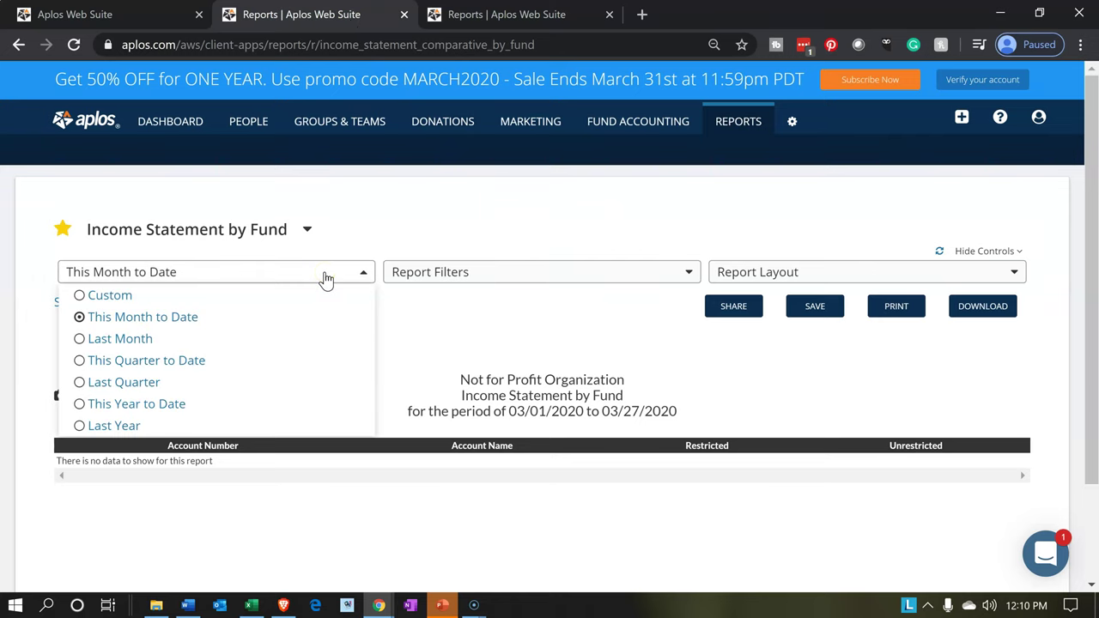
pyautogui.click(178, 386)
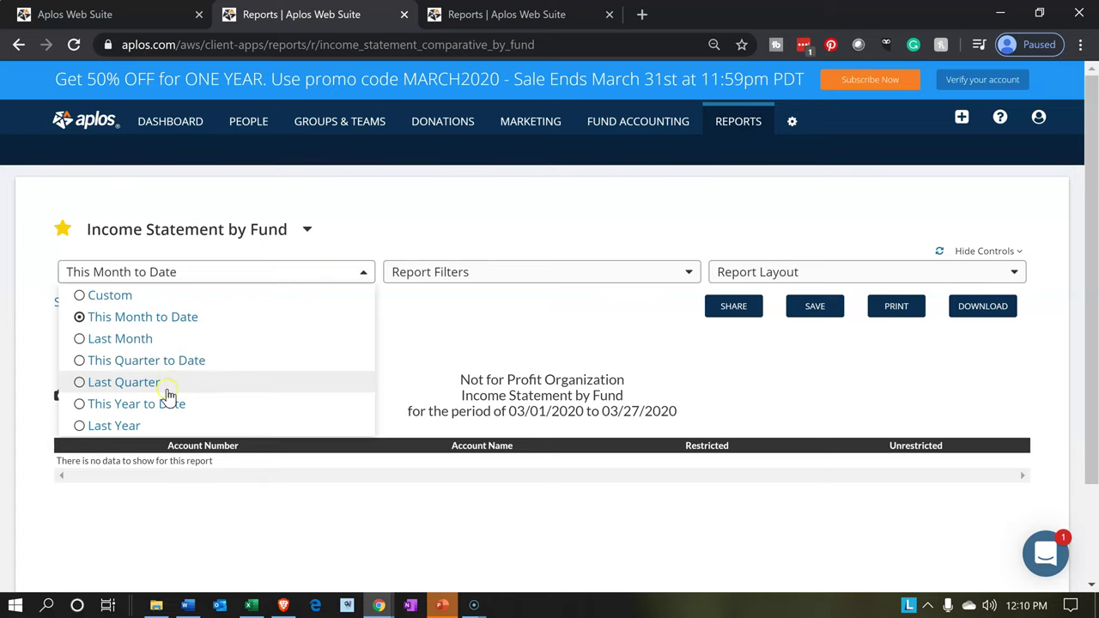
pyautogui.click(174, 410)
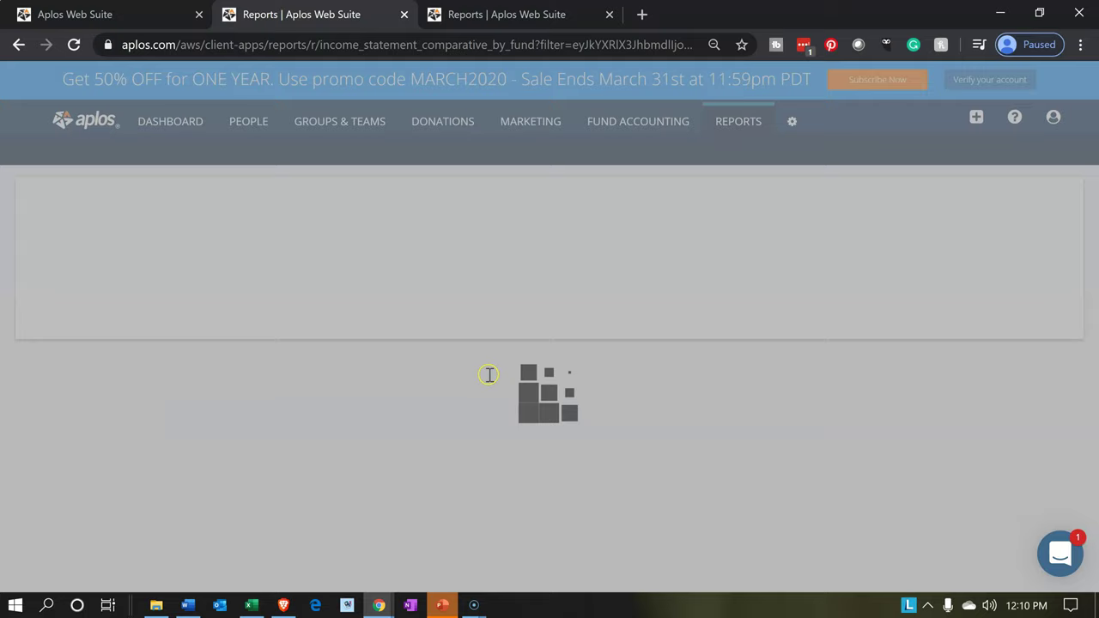
pyautogui.scroll(-2, 488, 375)
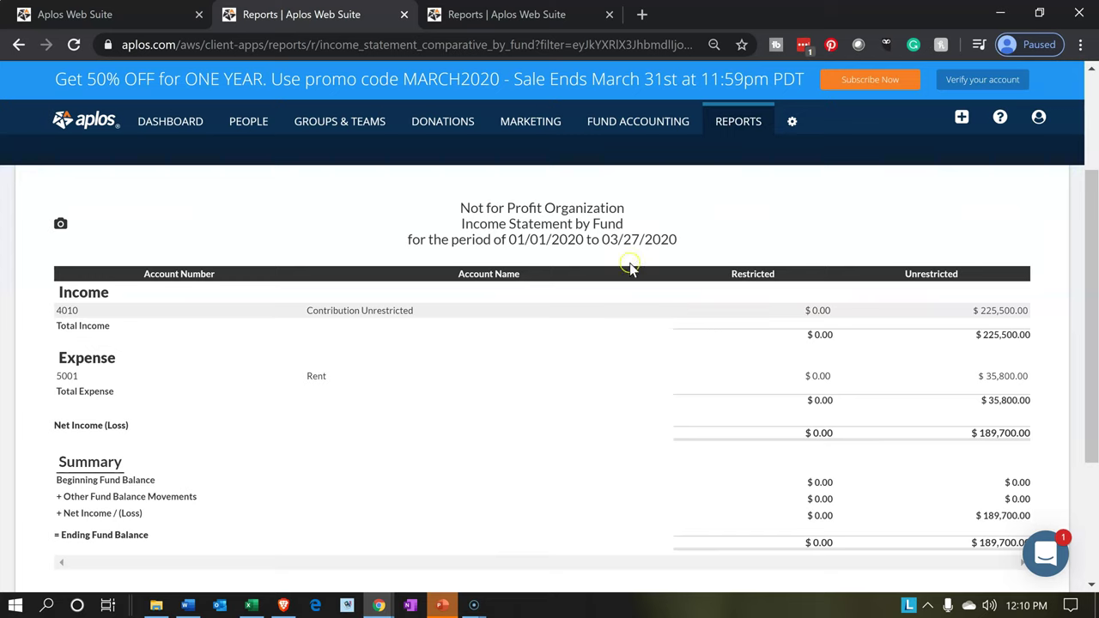
# Step: Duplicate the Pledges browser tab once more and open the reports list in the new copy
pyautogui.click(159, 14)
pyautogui.click(142, 13)
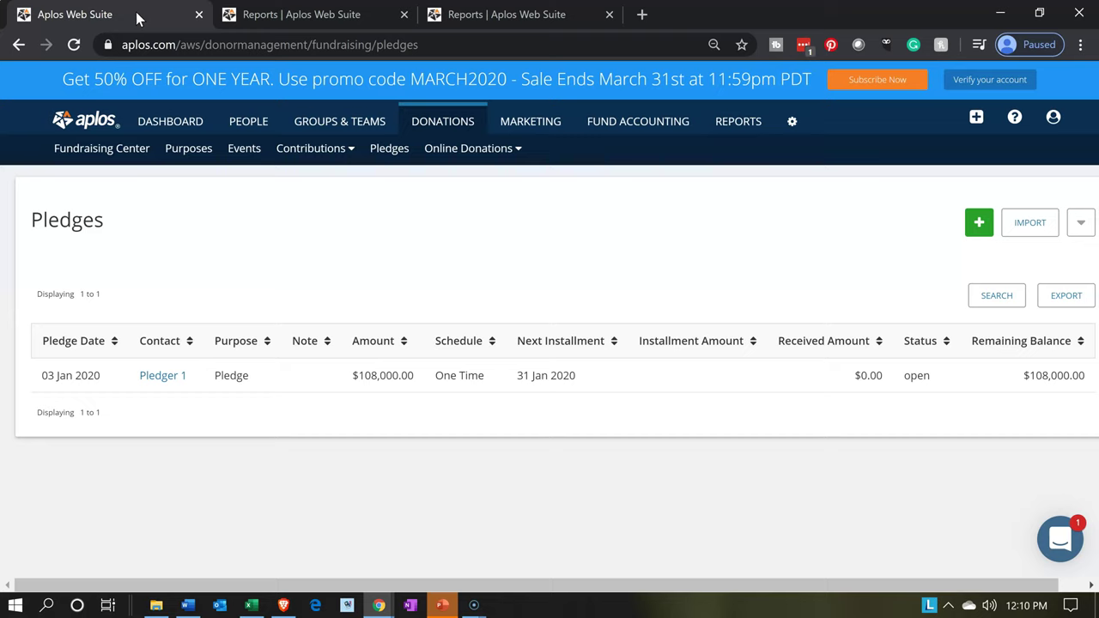
pyautogui.rightClick(137, 15)
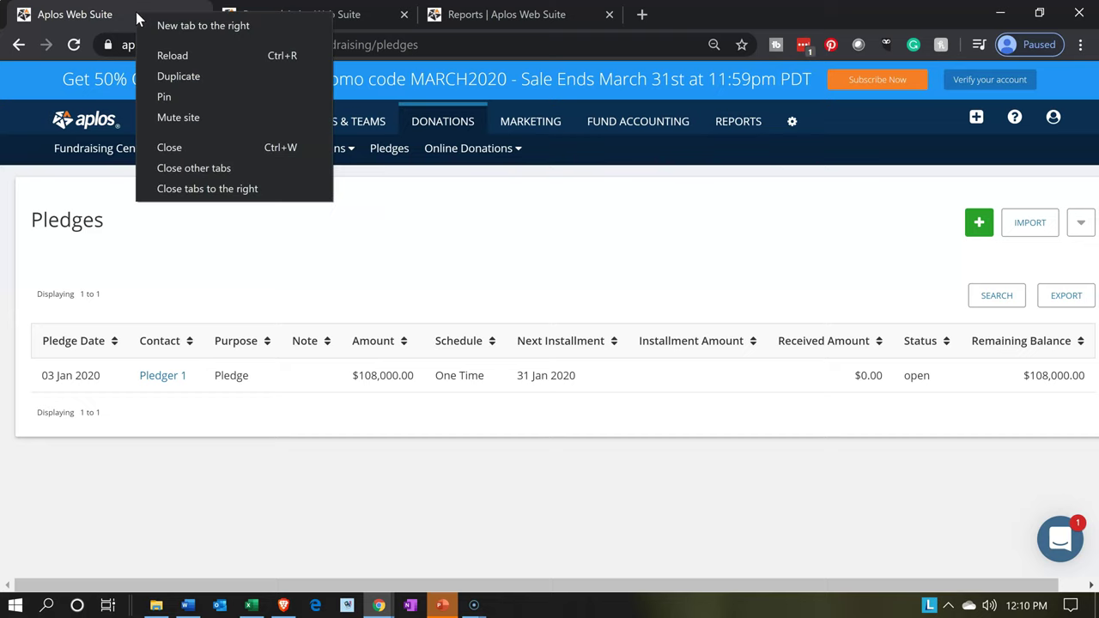
pyautogui.click(163, 75)
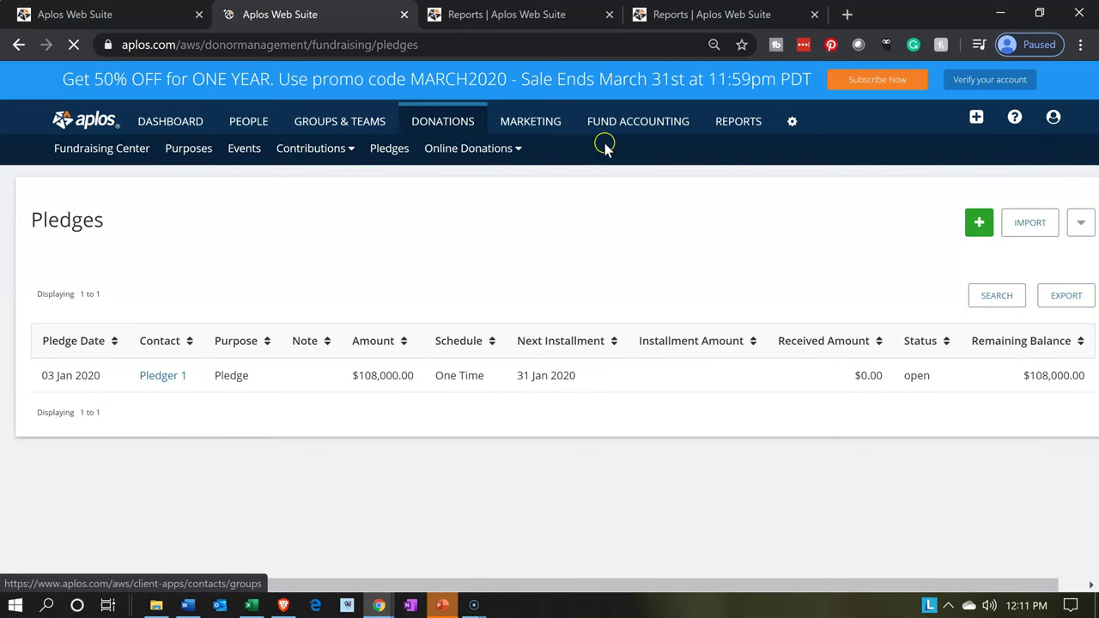
pyautogui.click(721, 127)
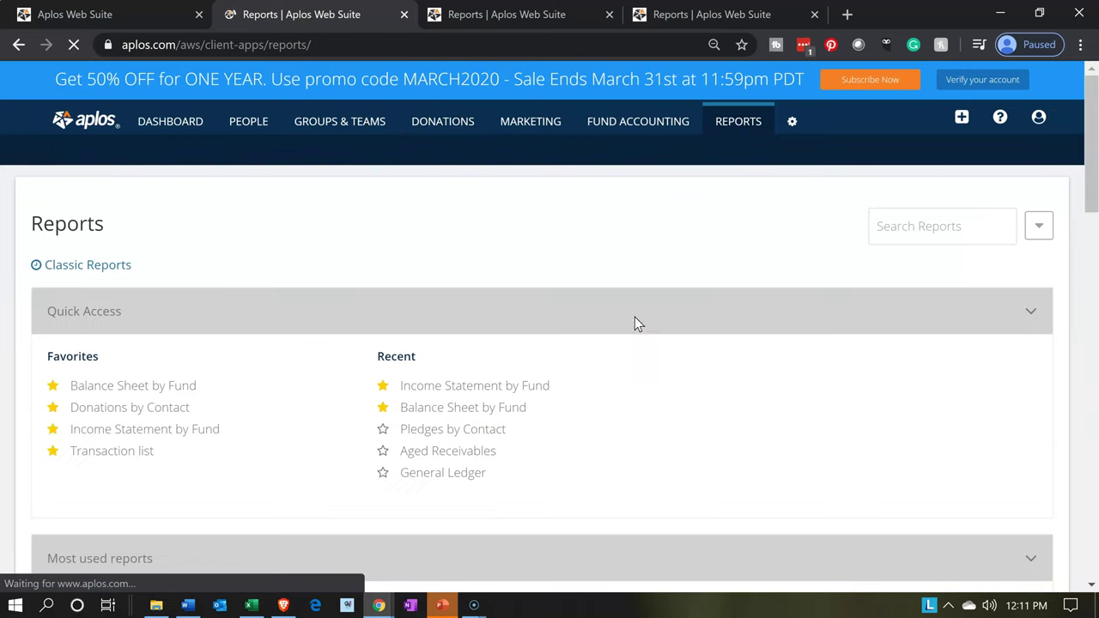
# Step: Open the Pledges by Contact report from the Donations reports and review its pledge amount, payment and balance columns
pyautogui.scroll(-3, 635, 324)
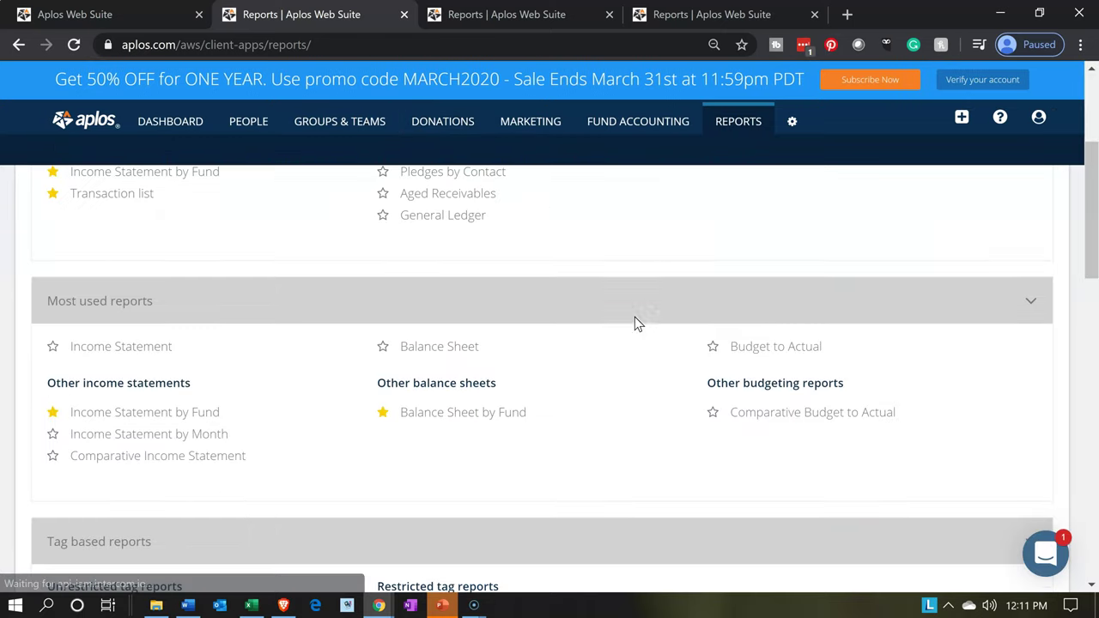
pyautogui.scroll(-3, 635, 323)
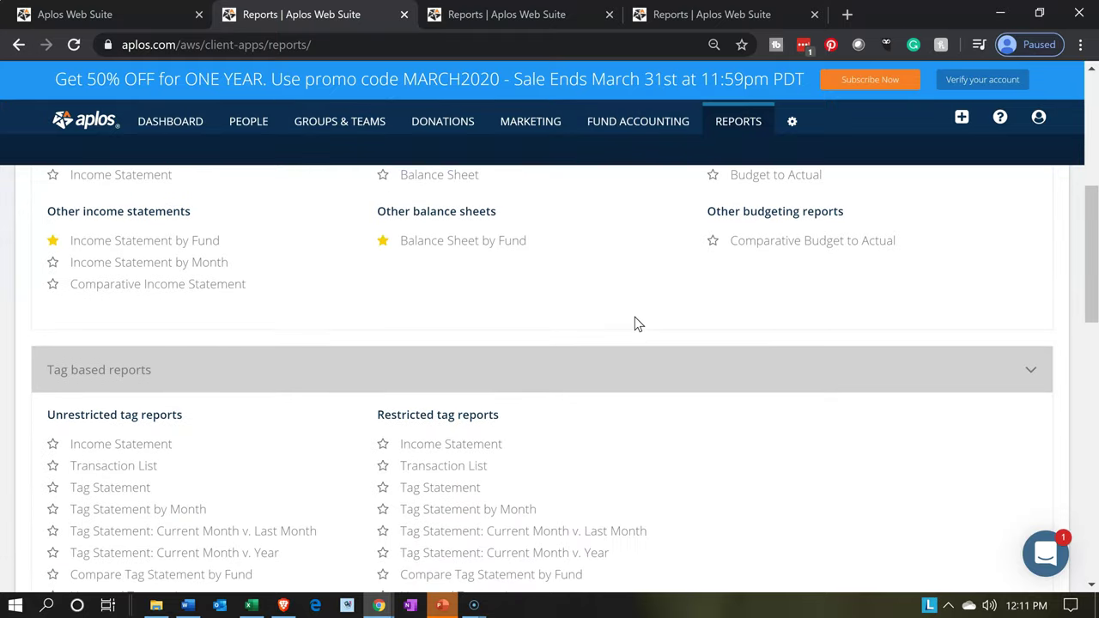
pyautogui.scroll(-3, 635, 324)
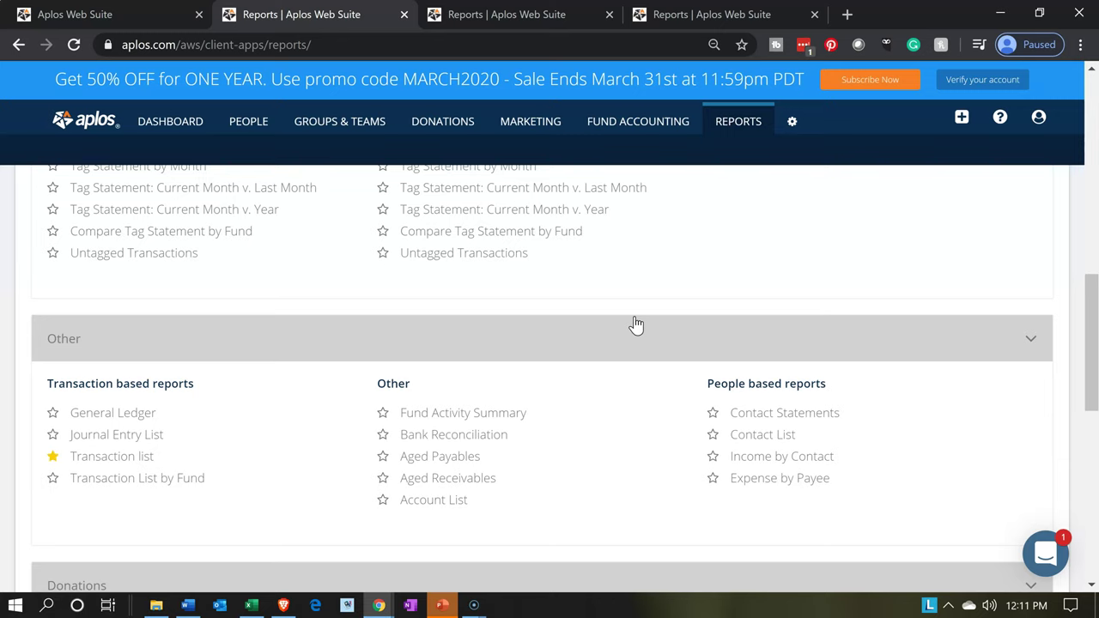
pyautogui.scroll(-4, 636, 324)
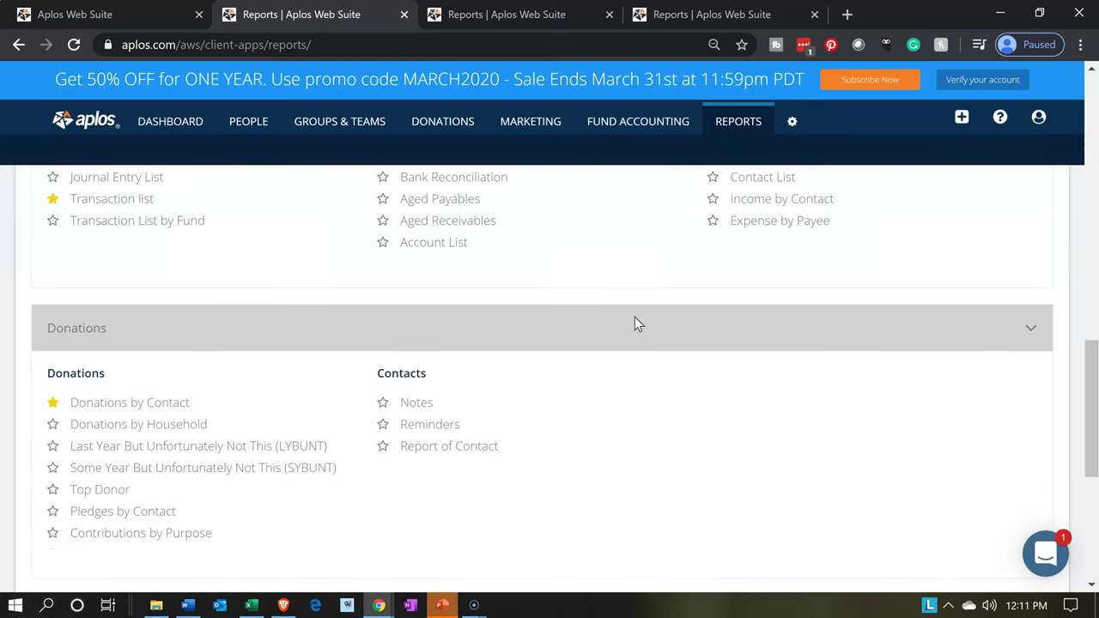
pyautogui.scroll(-2, 637, 324)
pyautogui.scroll(1, 637, 324)
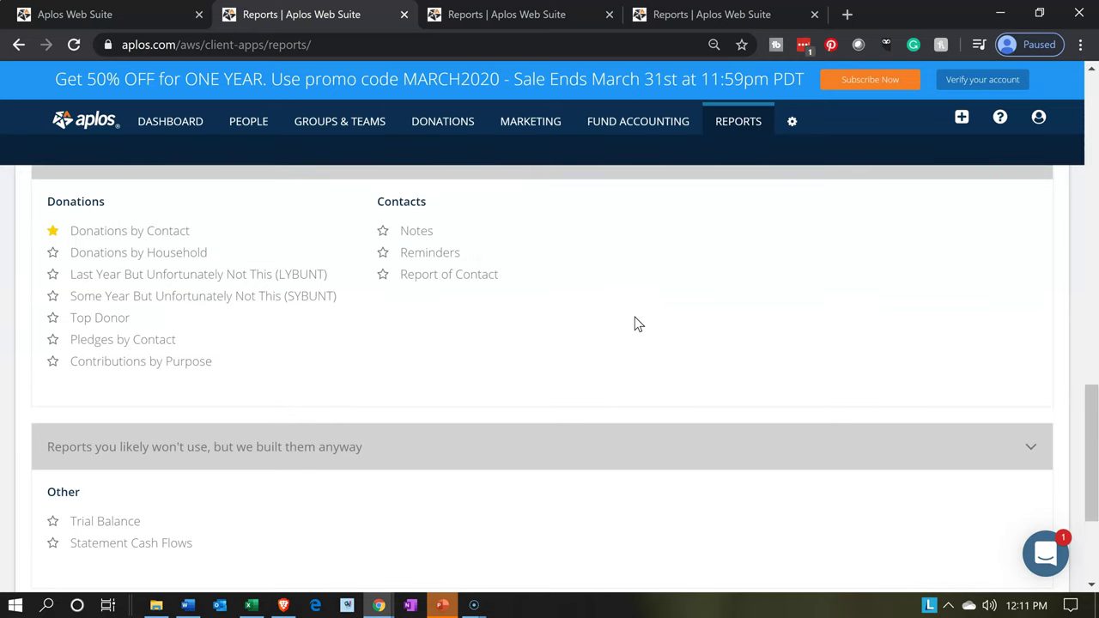
pyautogui.click(138, 343)
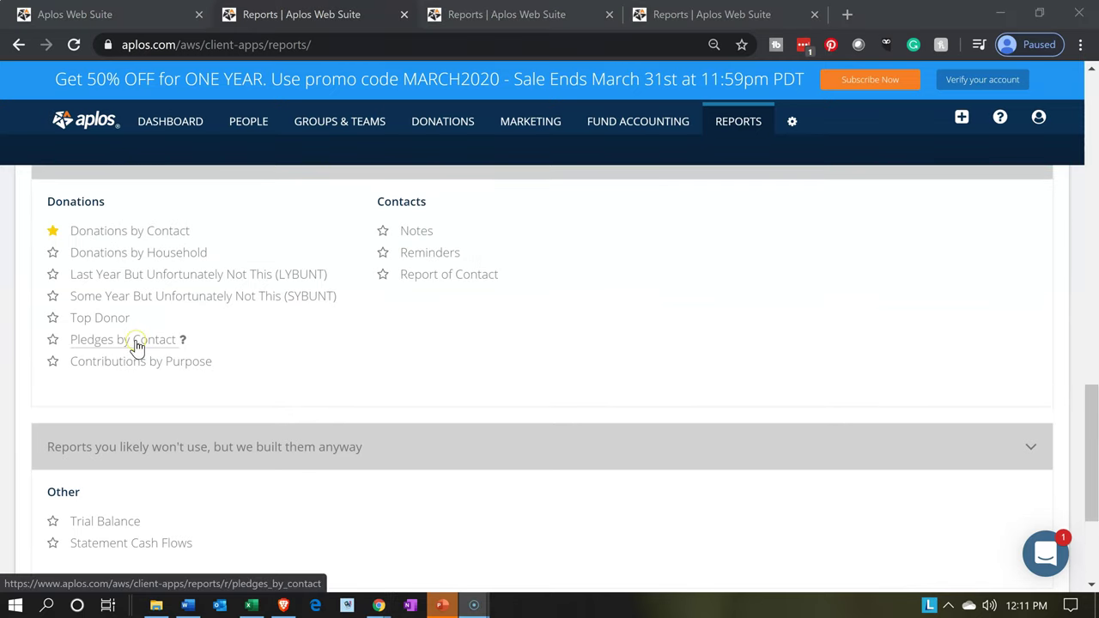
pyautogui.scroll(1, 137, 343)
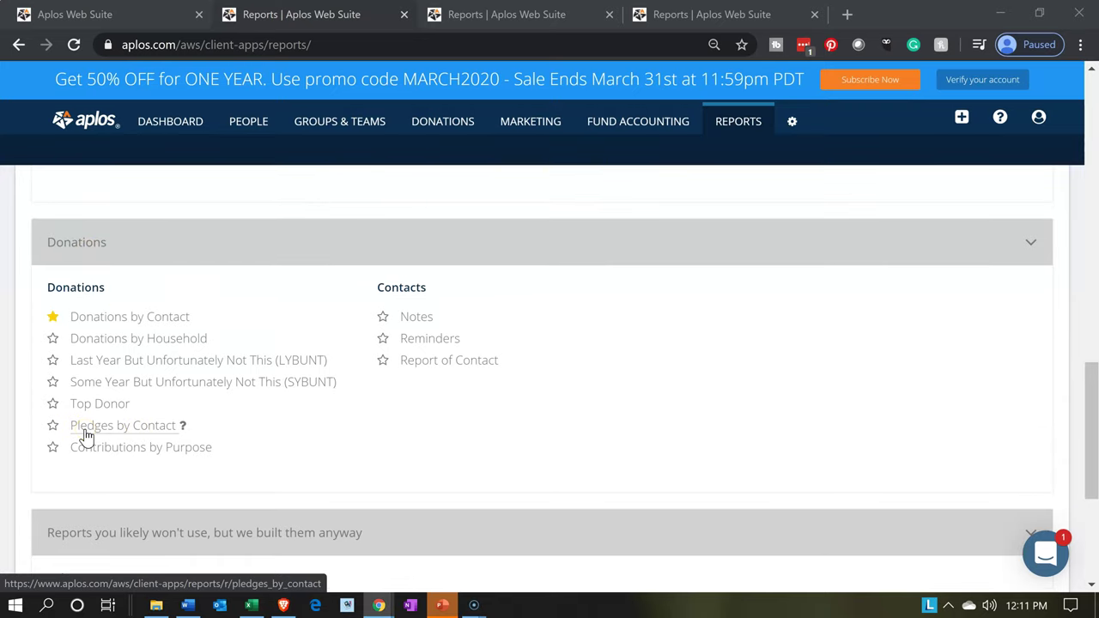
pyautogui.click(86, 433)
pyautogui.click(194, 422)
pyautogui.scroll(-1, 326, 446)
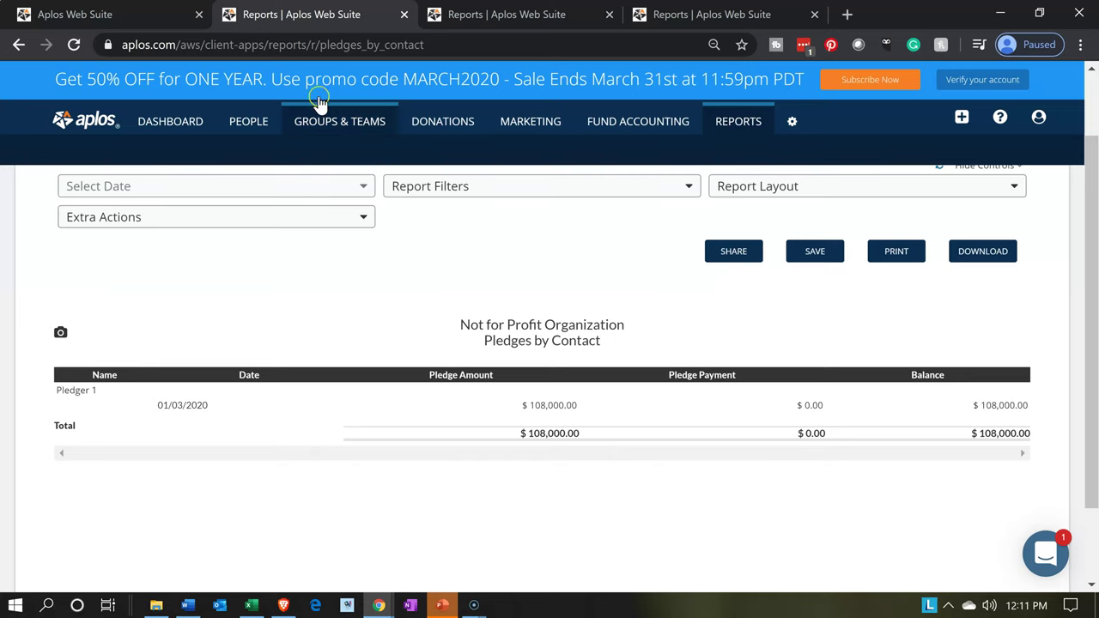
# Step: Return to the Pledges browser tab, open Pledger 1's record from the contact list and review the remaining pledges
pyautogui.click(144, 19)
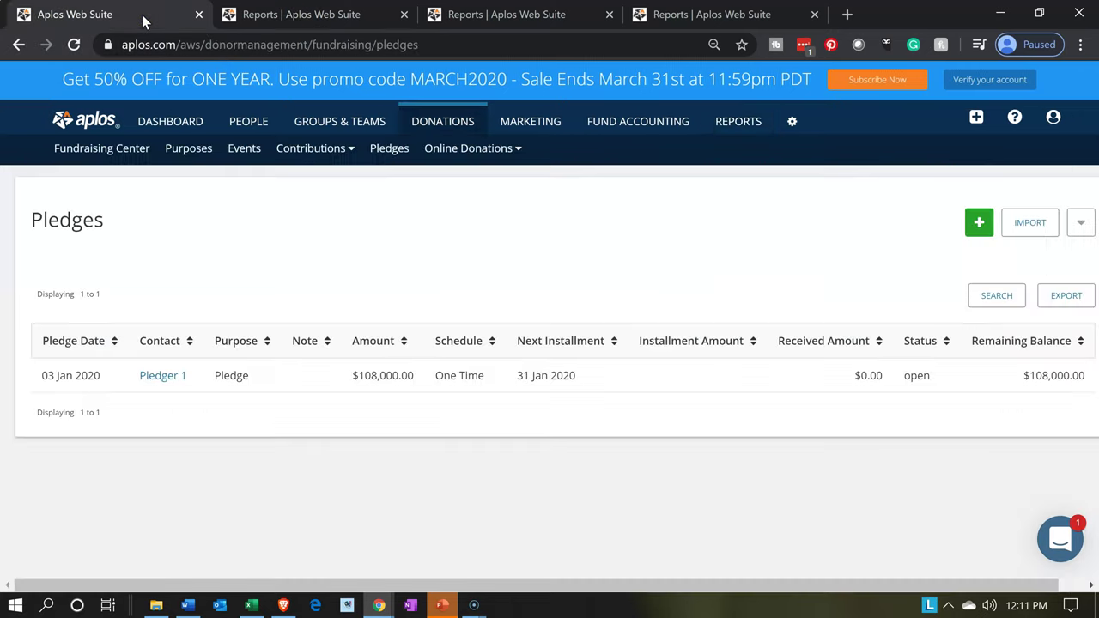
pyautogui.click(247, 131)
pyautogui.click(413, 138)
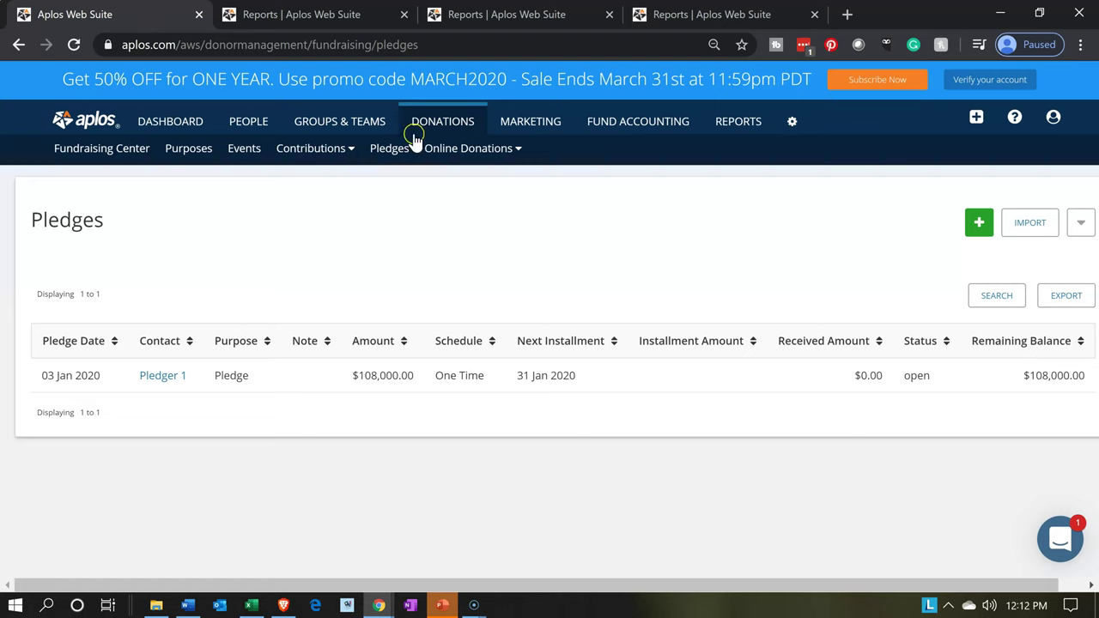
pyautogui.click(255, 134)
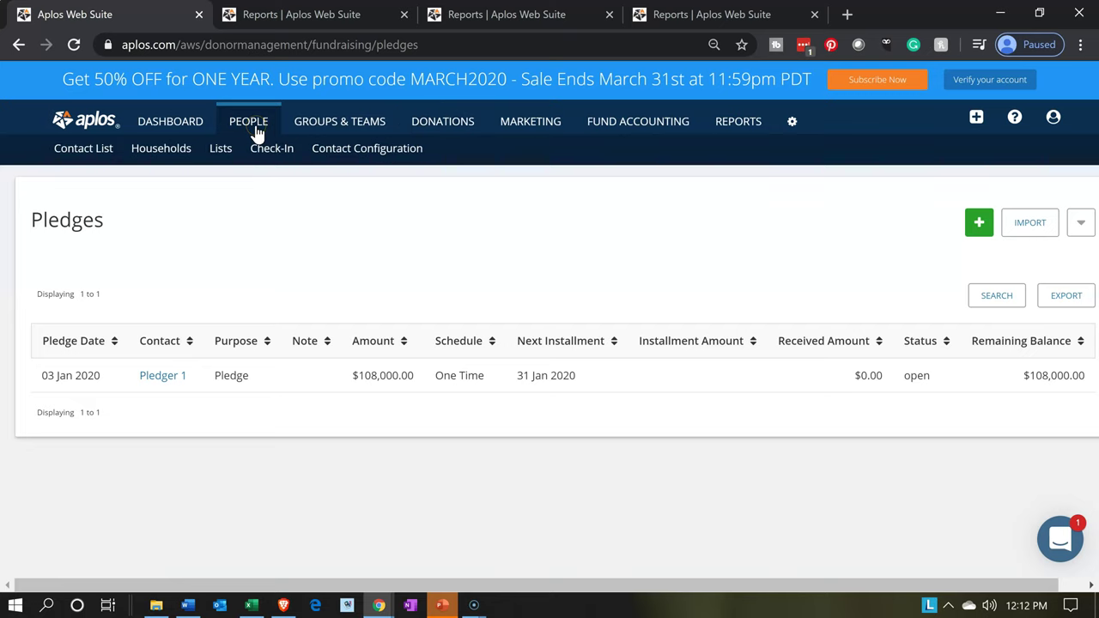
pyautogui.click(83, 151)
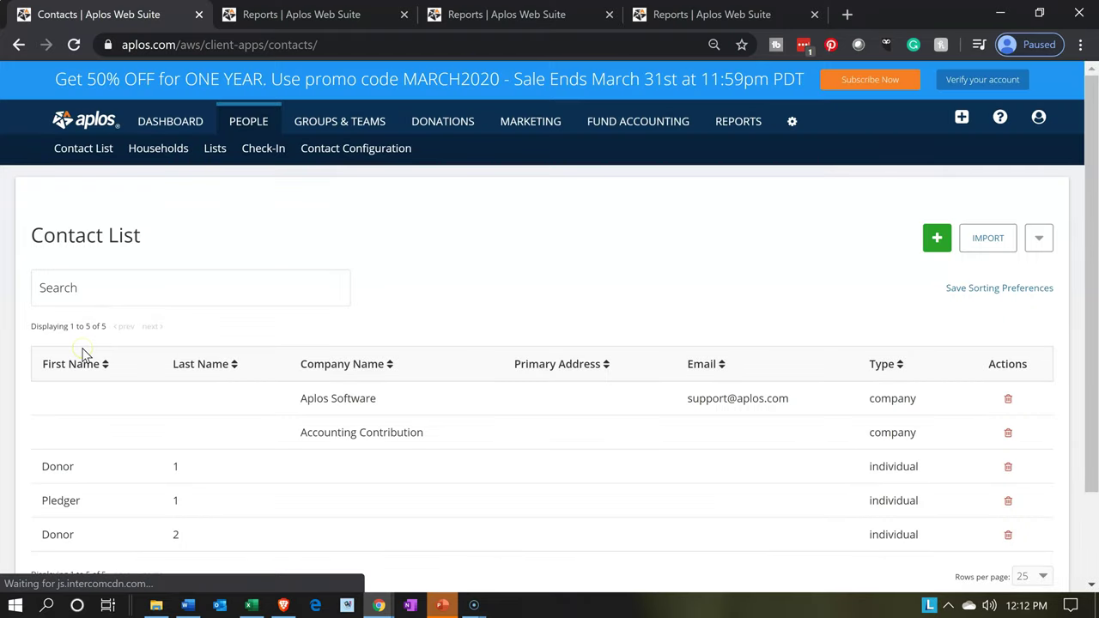
pyautogui.scroll(-1, 81, 386)
pyautogui.click(83, 418)
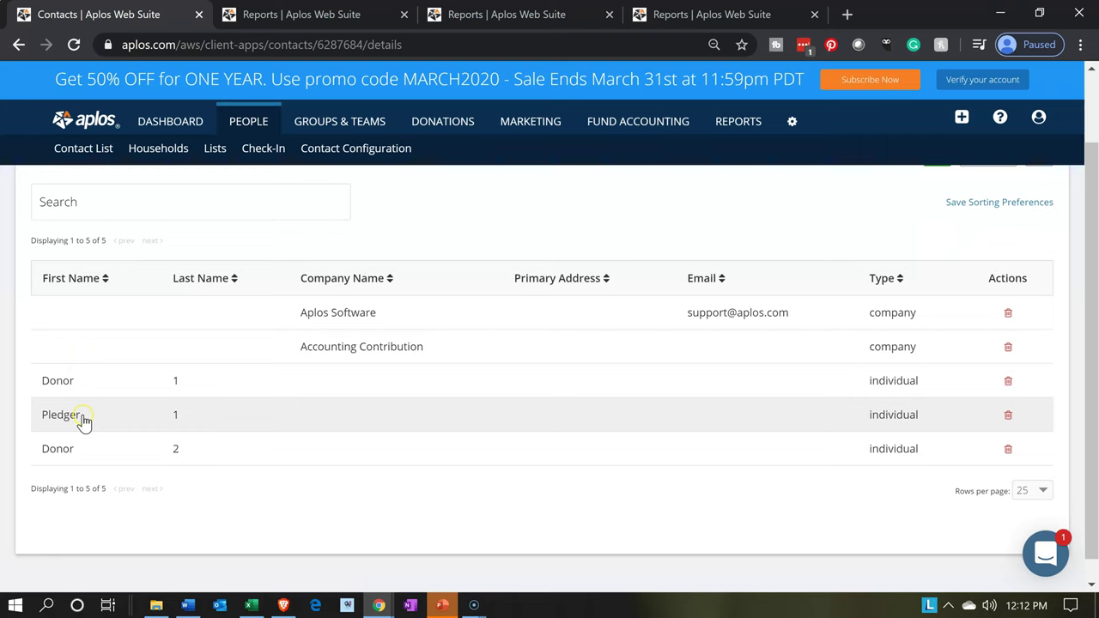
pyautogui.click(79, 412)
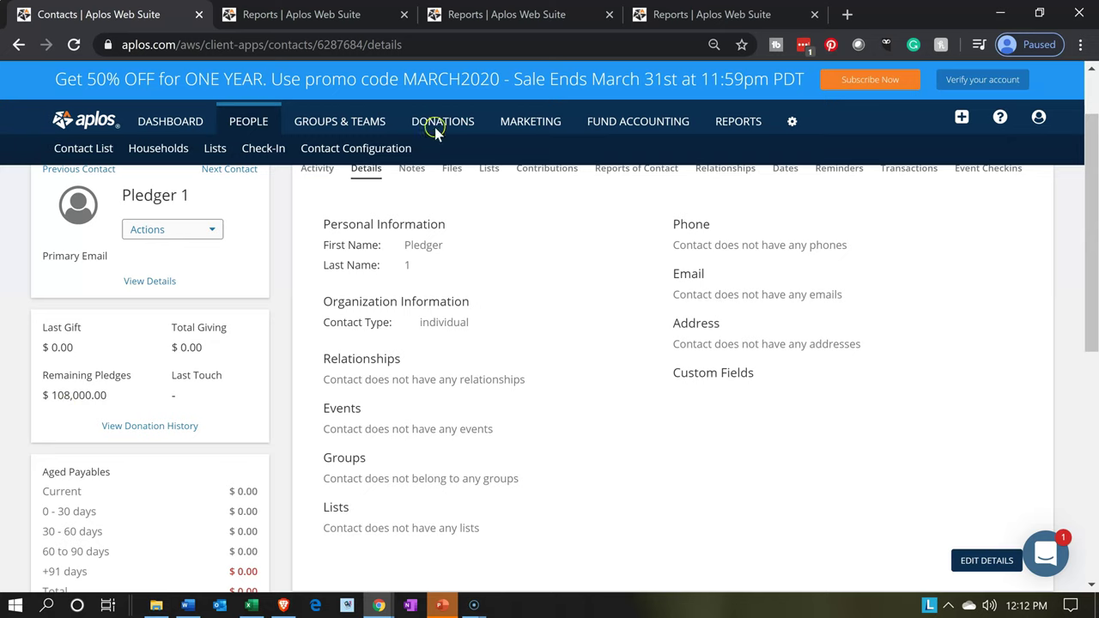
# Step: Start a new contribution for Pledger 1 to examine how it can be applied to the existing pledge, and cancel the entry
pyautogui.moveTo(459, 123)
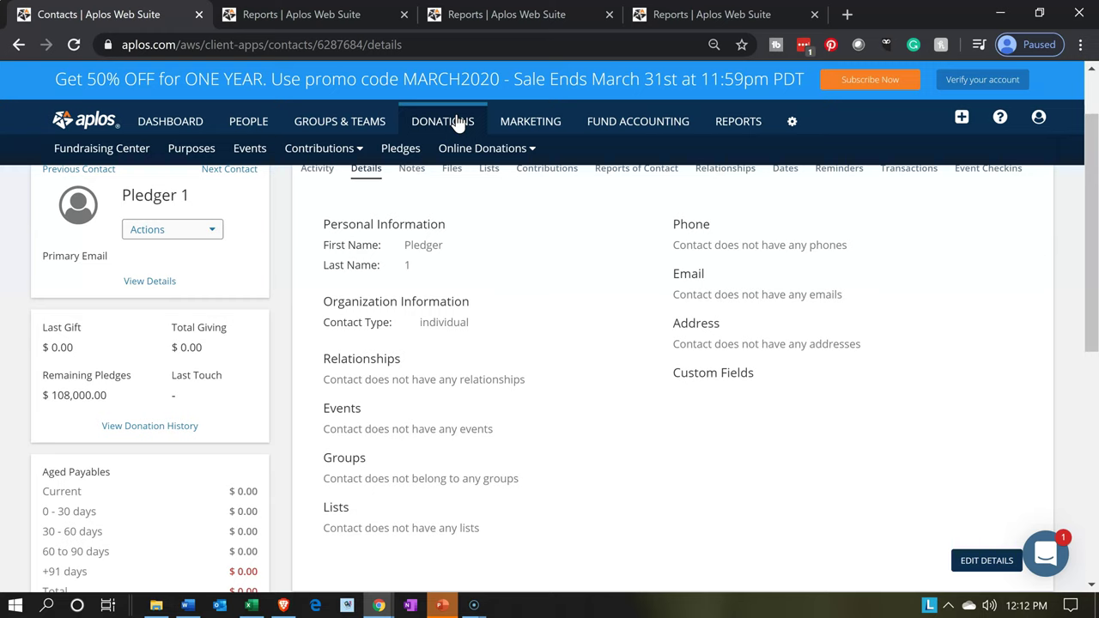
pyautogui.click(351, 147)
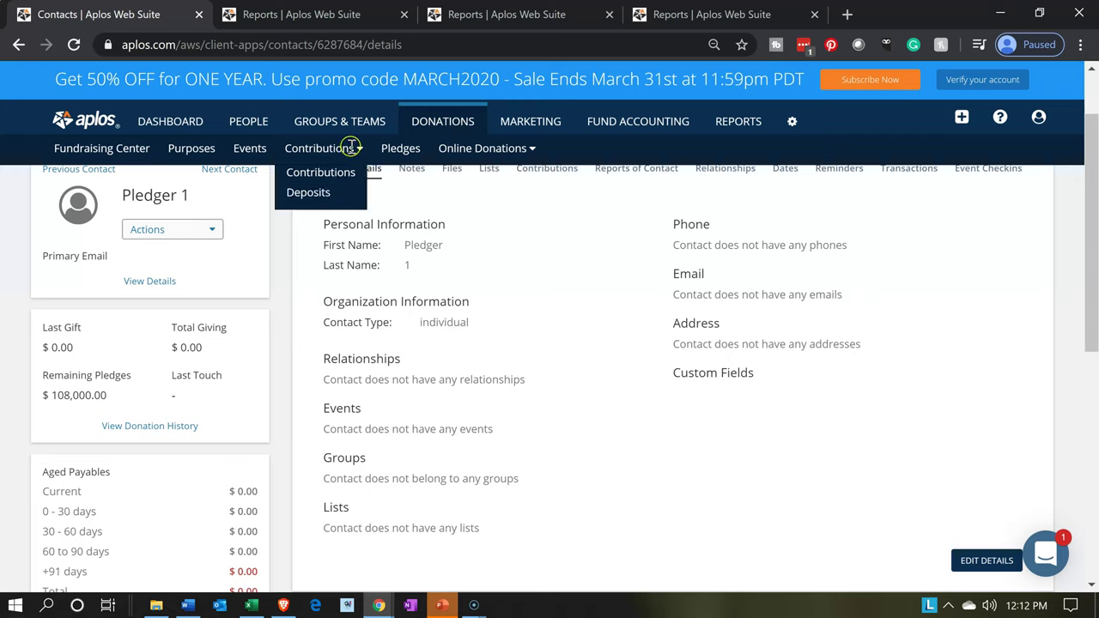
pyautogui.click(309, 174)
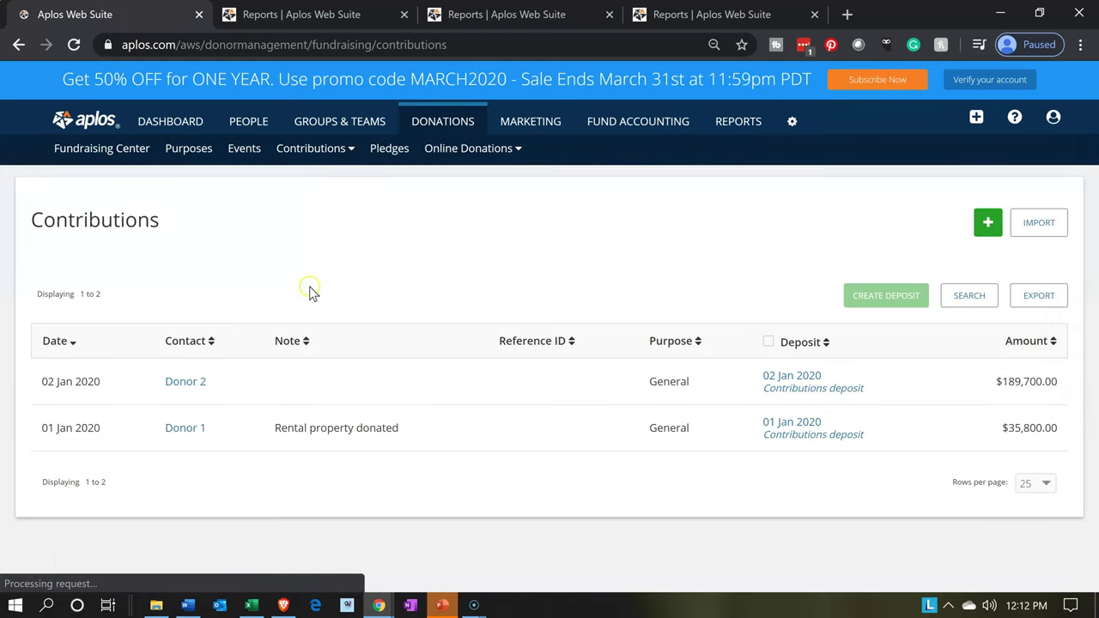
pyautogui.click(984, 225)
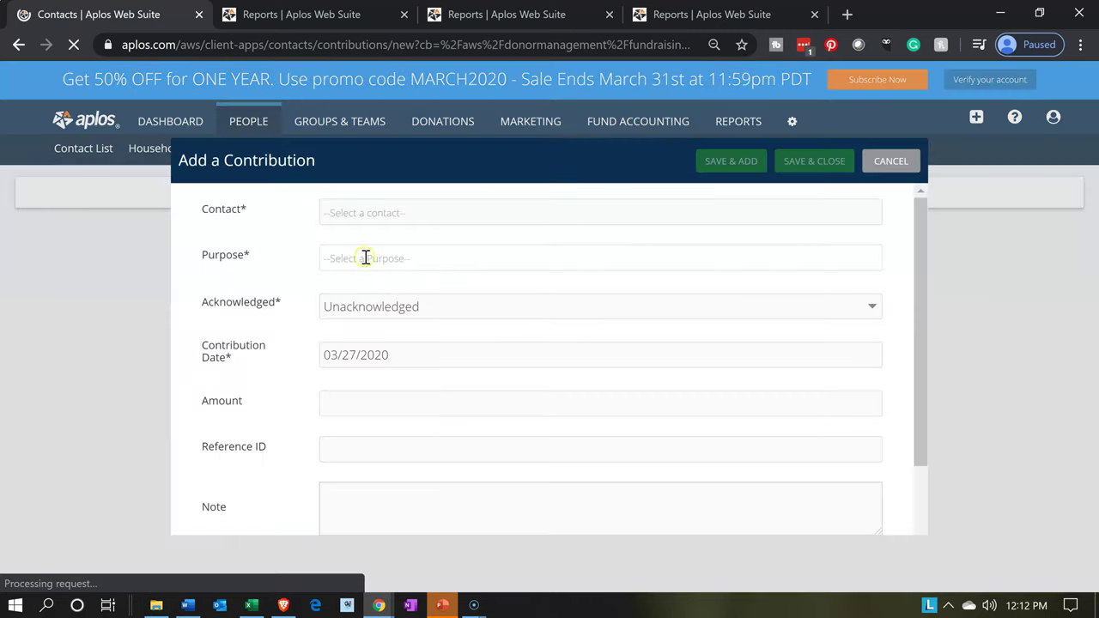
pyautogui.click(353, 212)
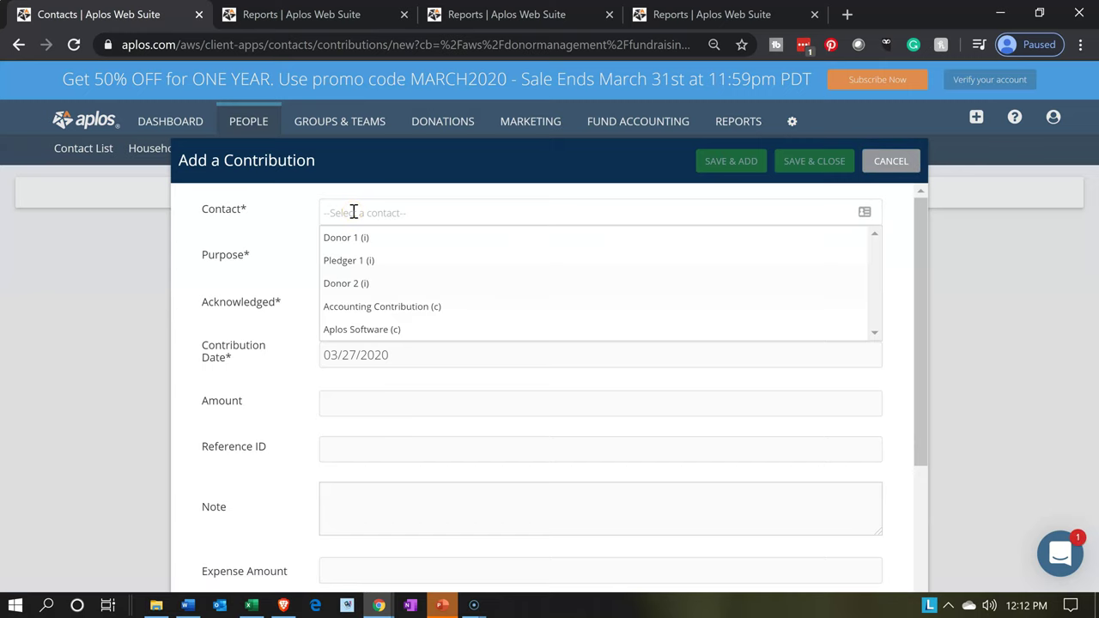
pyautogui.write('ple')
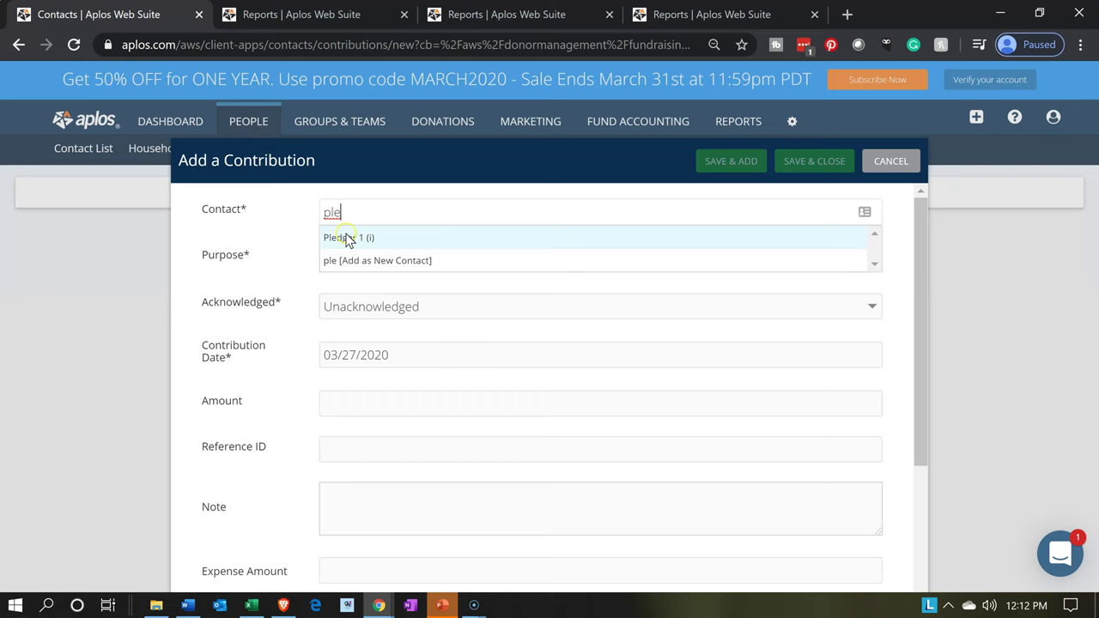
pyautogui.click(347, 238)
pyautogui.click(359, 303)
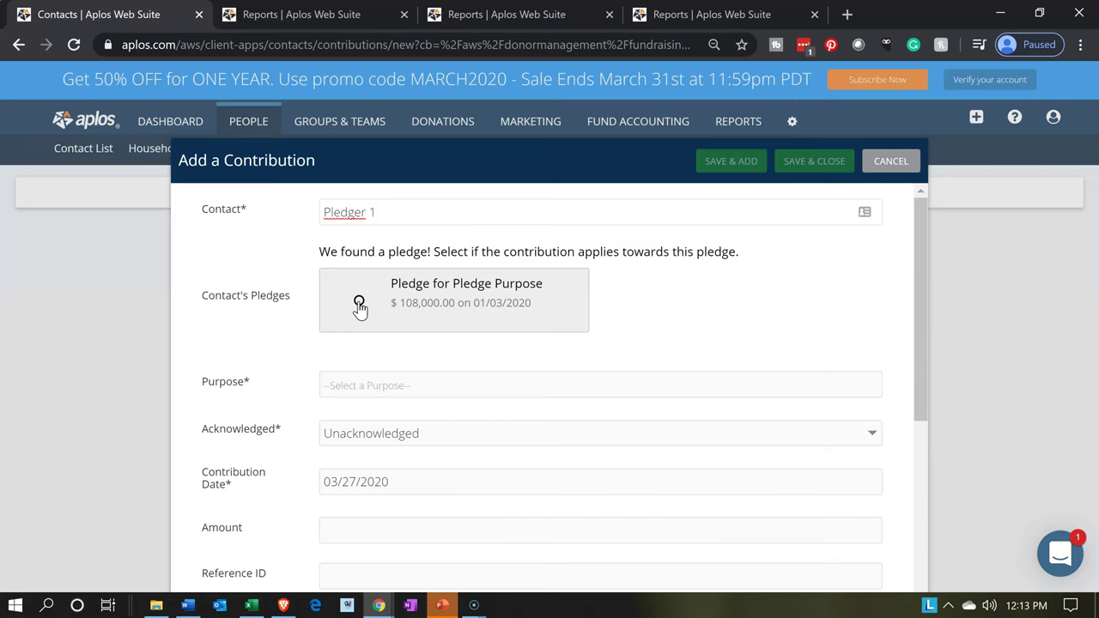
pyautogui.click(893, 160)
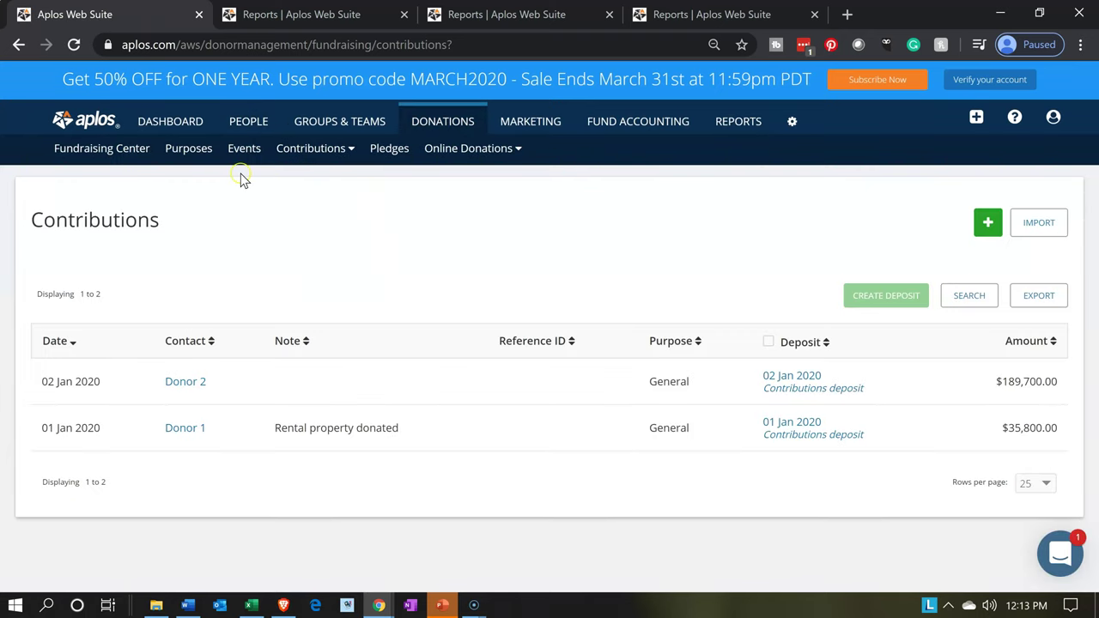
# Step: Permanently delete Pledger 1's 108,000 pledge dated 01/03/2020 from the Pledges list
pyautogui.click(388, 151)
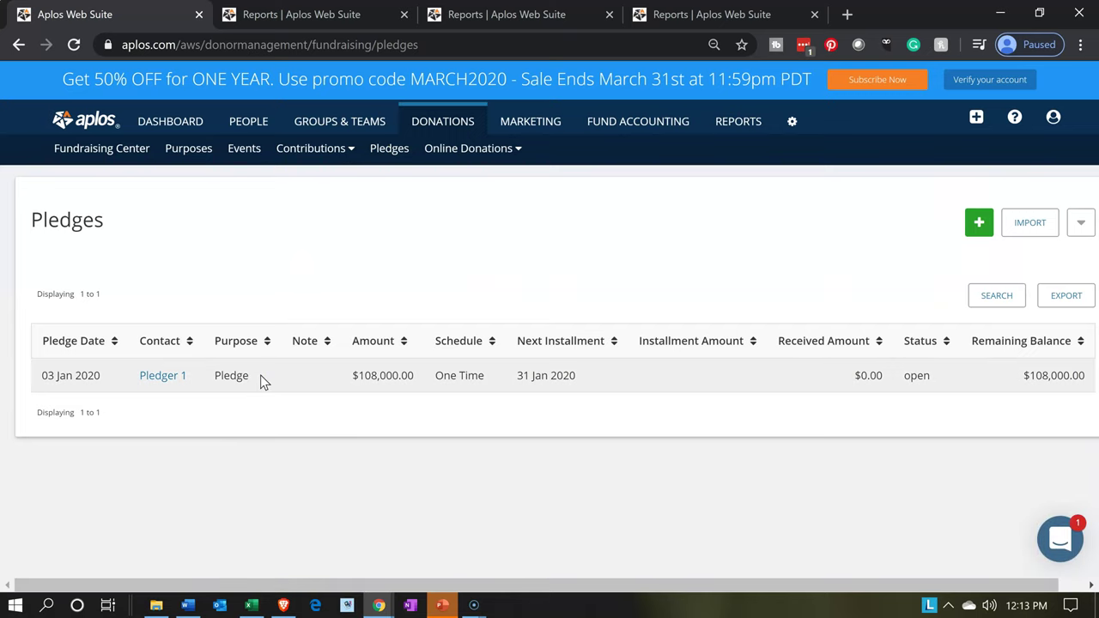
pyautogui.click(262, 382)
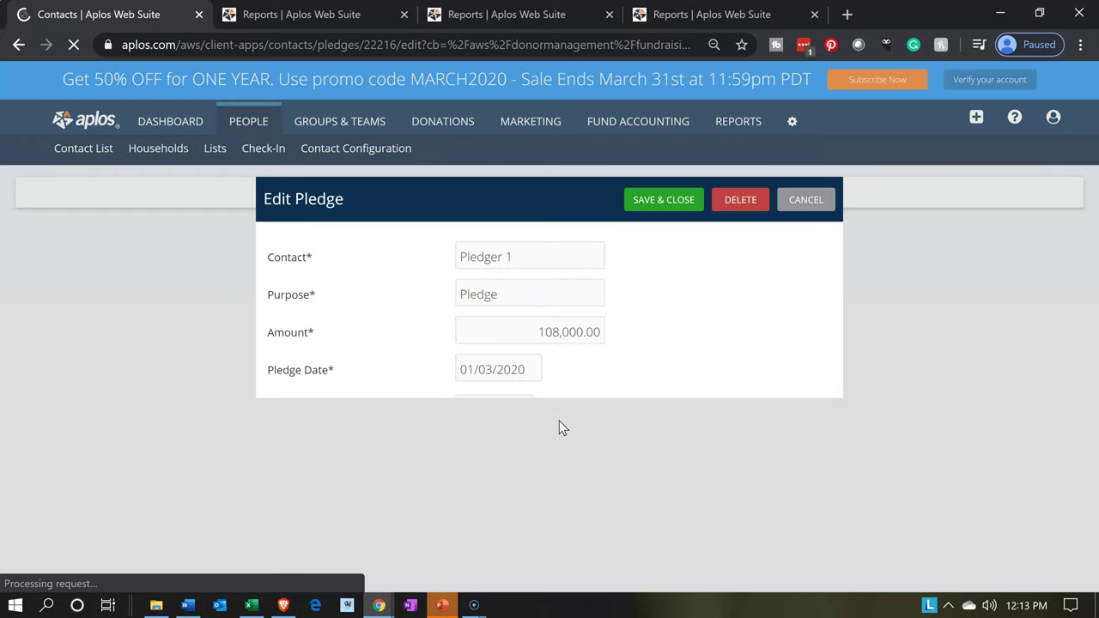
pyautogui.click(745, 200)
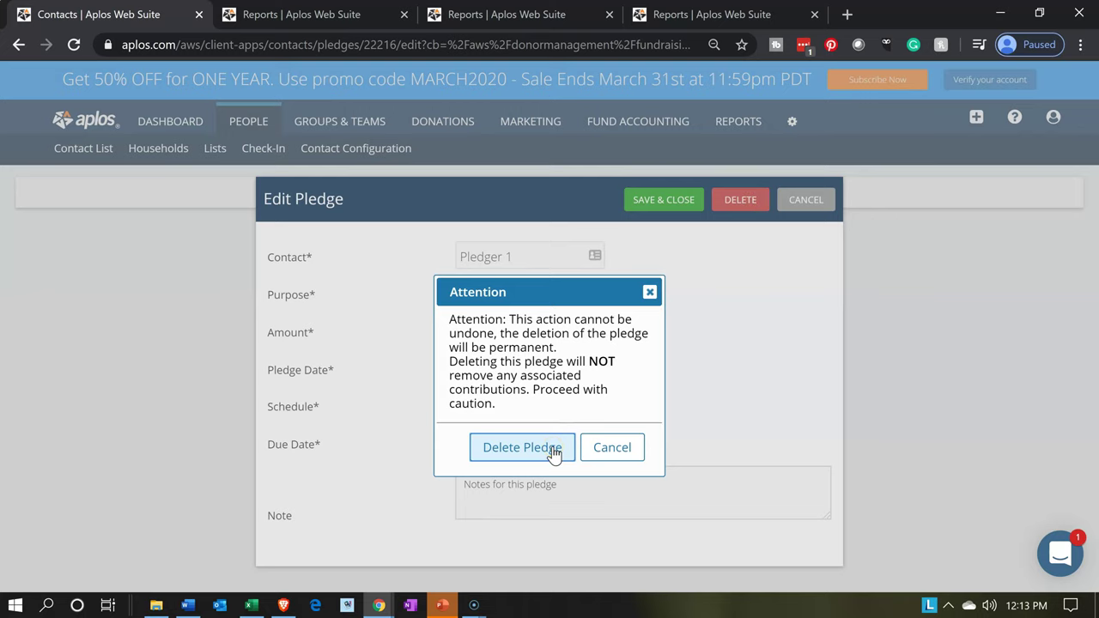
pyautogui.click(521, 447)
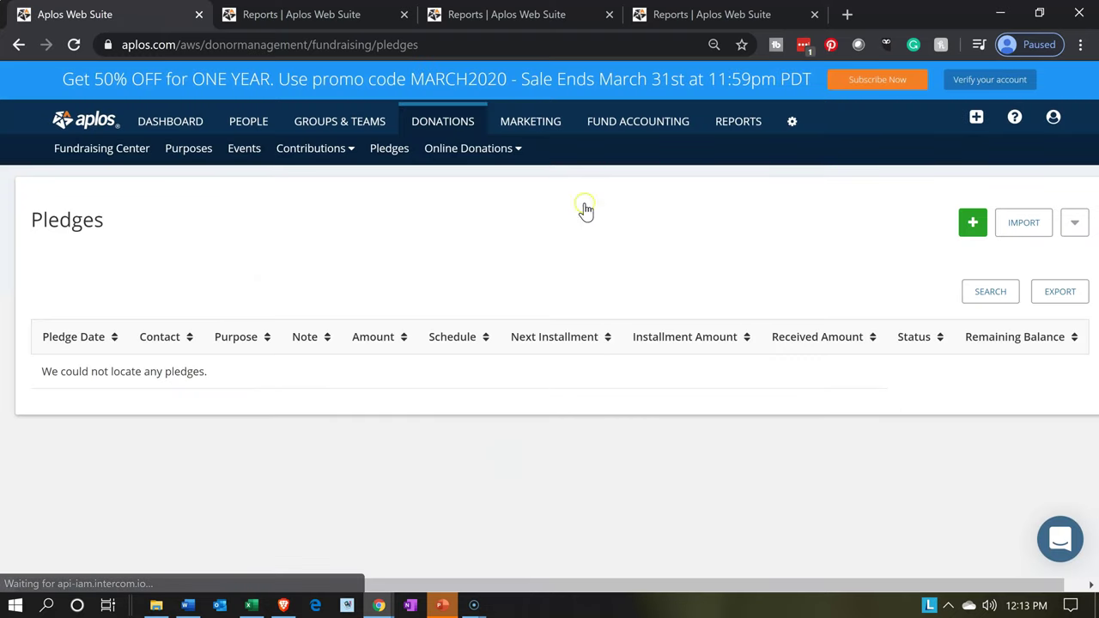
# Step: Open Accounts Receivable under Fund Accounting and set Pledger 1 as the customer of the new invoice
pyautogui.click(605, 140)
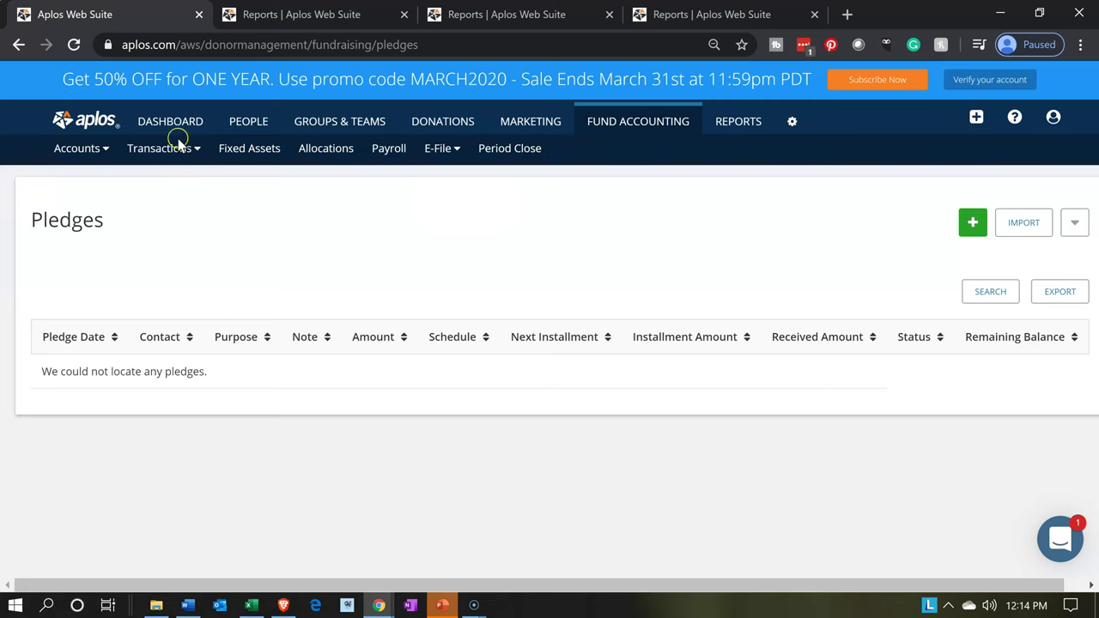
pyautogui.moveTo(175, 160)
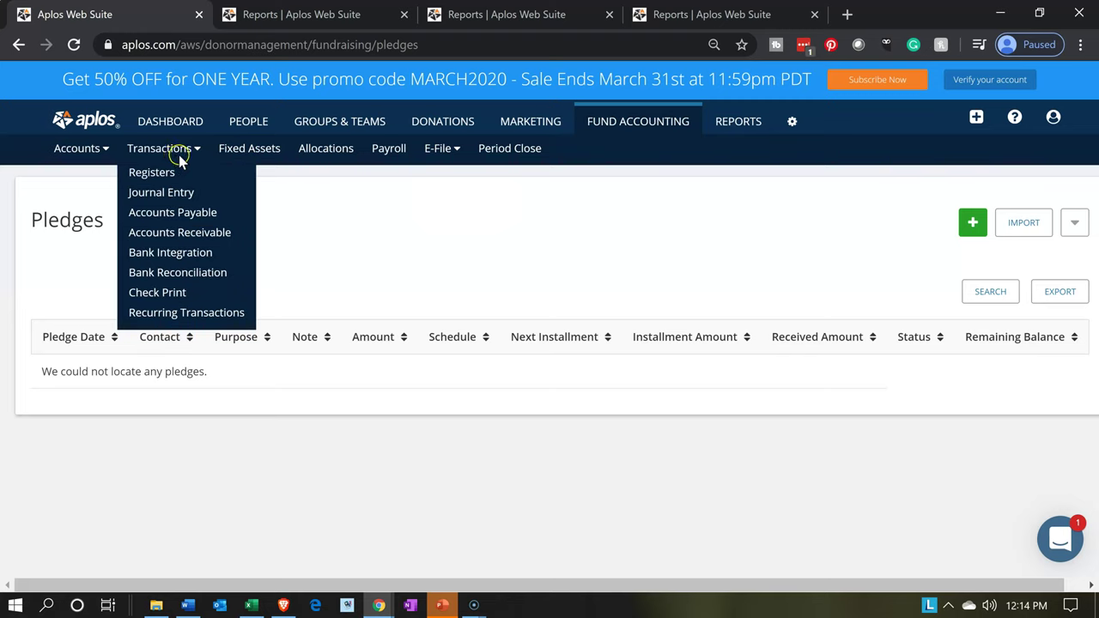
pyautogui.click(186, 241)
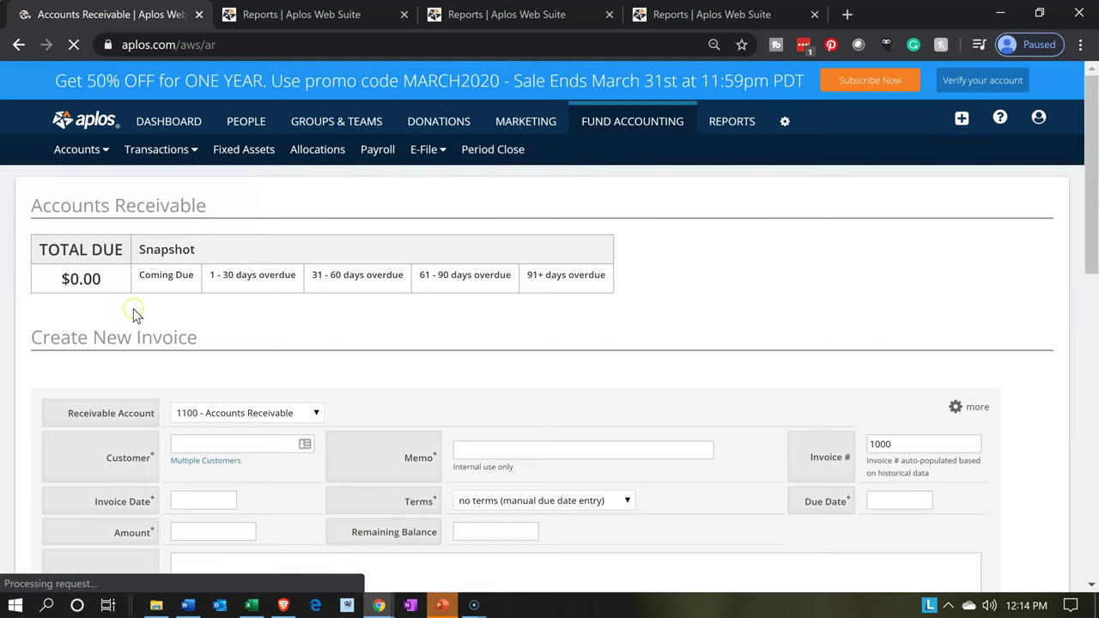
pyautogui.scroll(-1, 133, 308)
pyautogui.click(192, 367)
pyautogui.write('Ple')
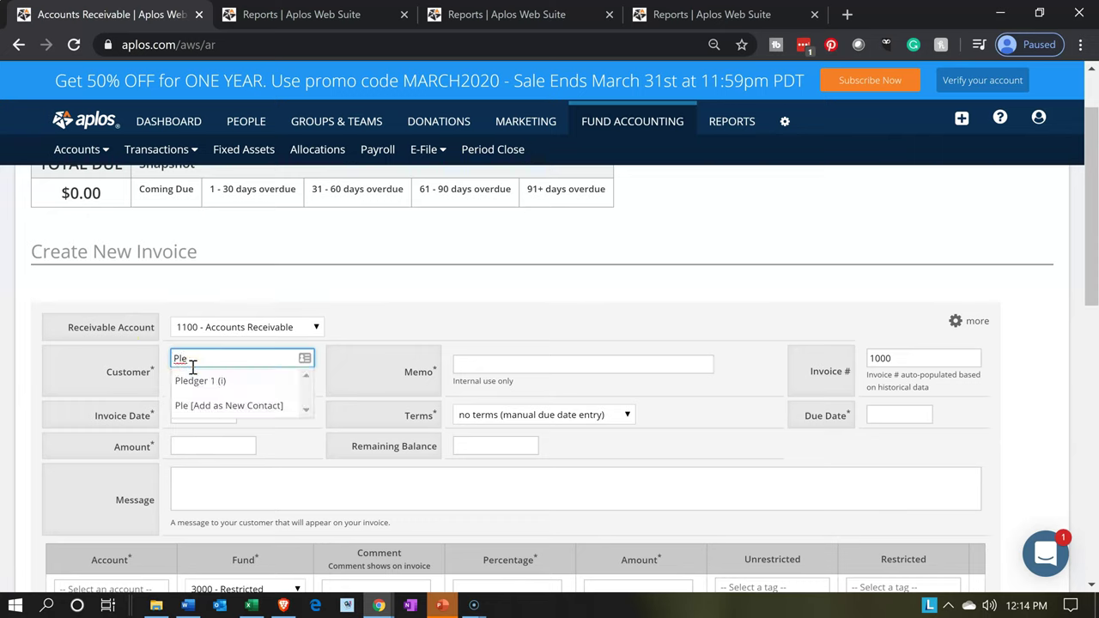
pyautogui.click(198, 382)
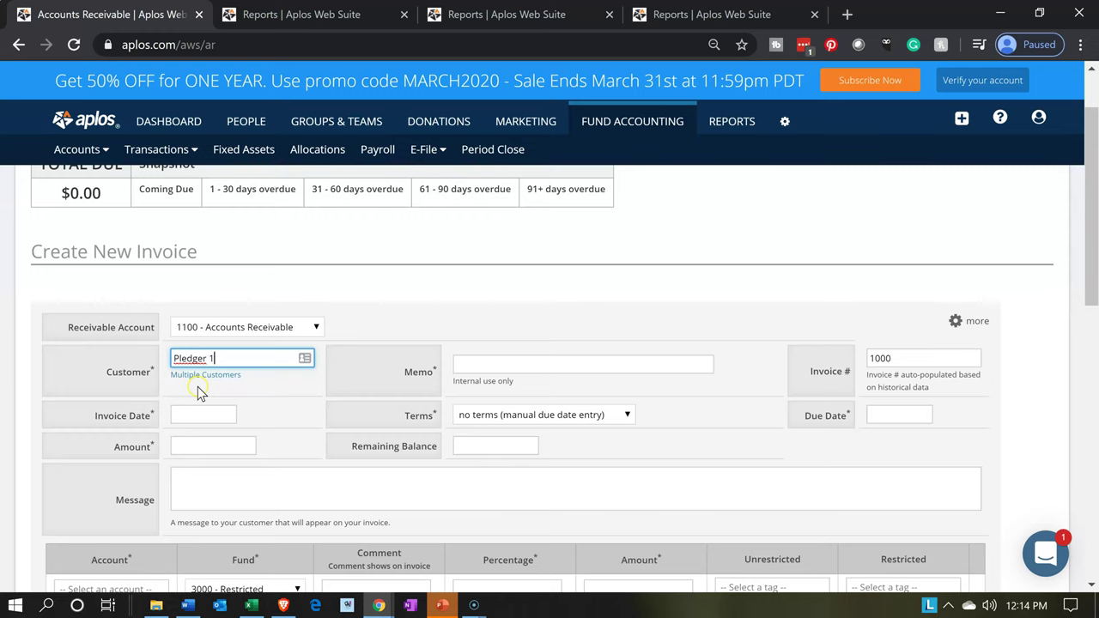
# Step: Set the invoice date to 03/27/2020 and the amount to 108000, and check the amount against the contributions receivable entry in the Excel worksheet
pyautogui.click(201, 413)
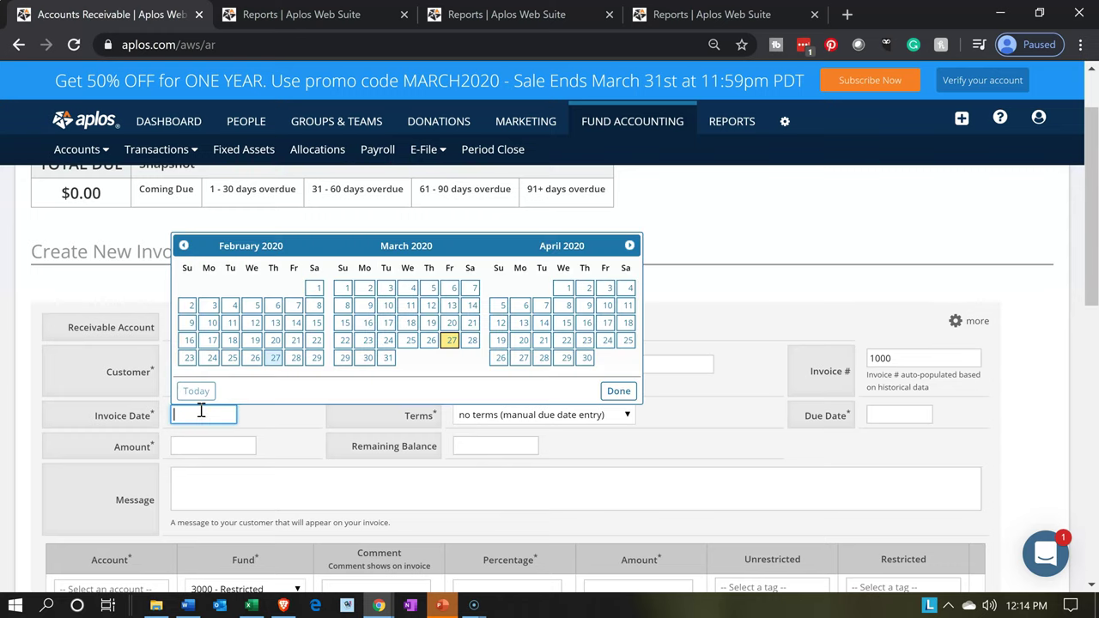
pyautogui.click(183, 246)
pyautogui.click(182, 247)
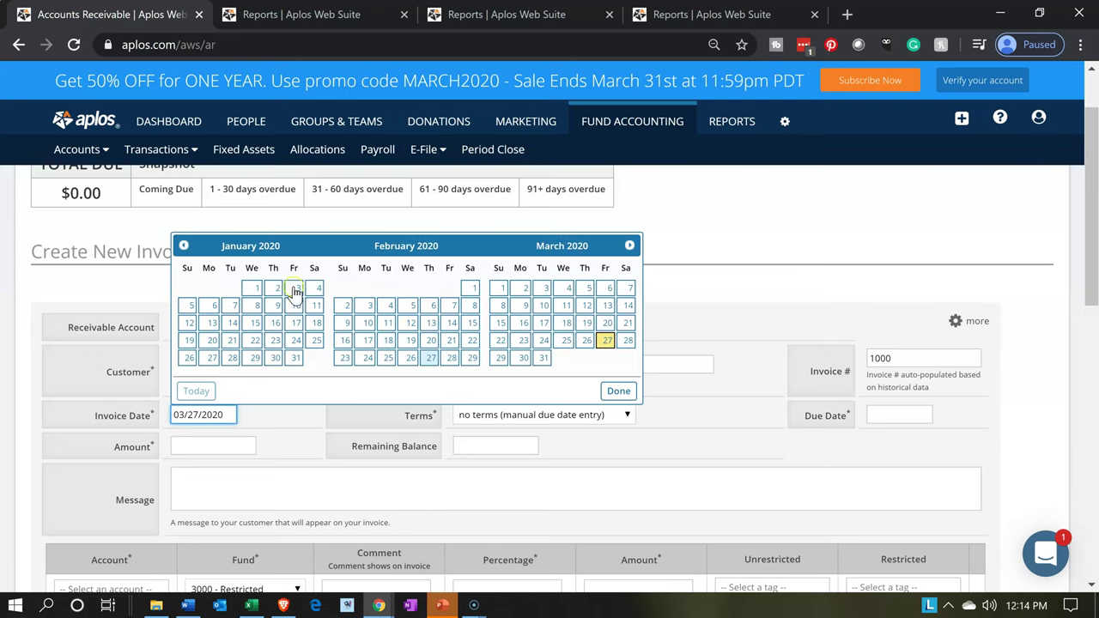
pyautogui.click(232, 446)
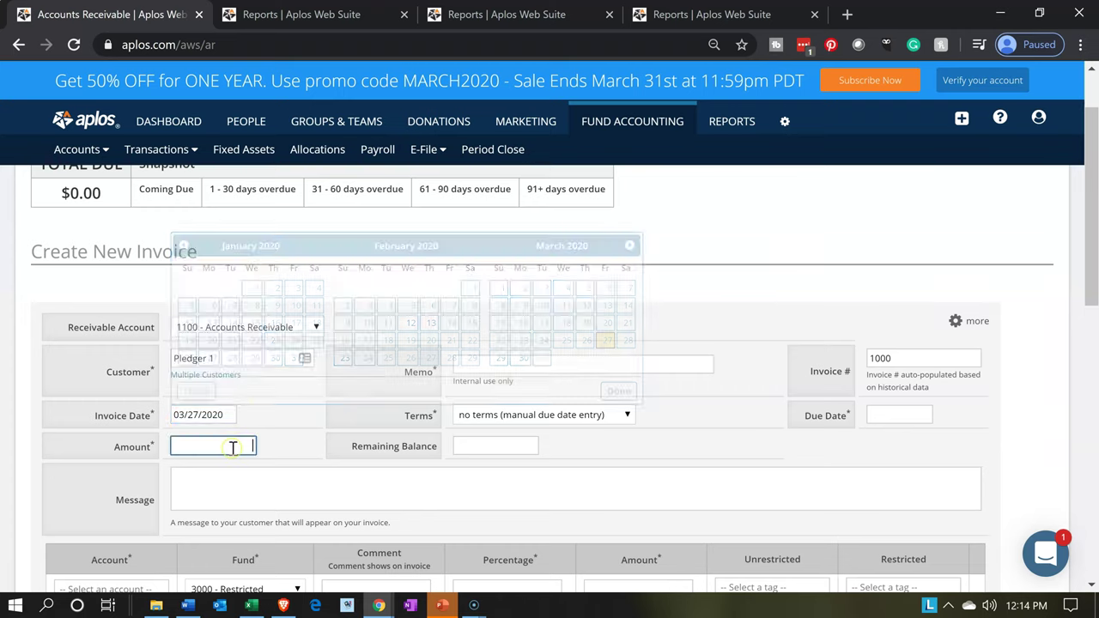
pyautogui.write('100000')
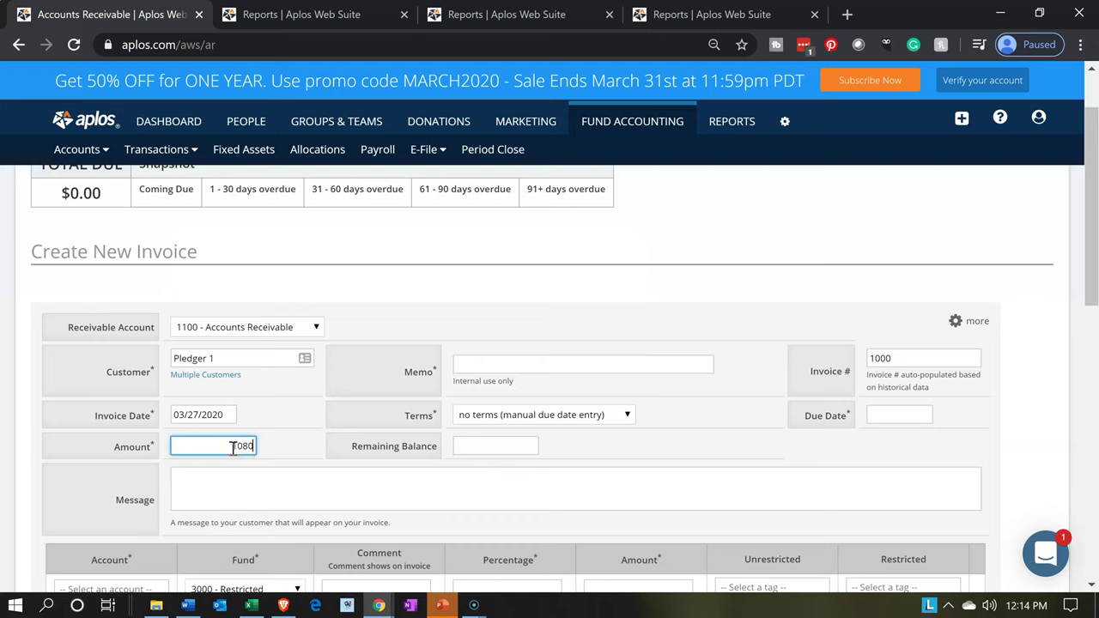
pyautogui.press('Tab')
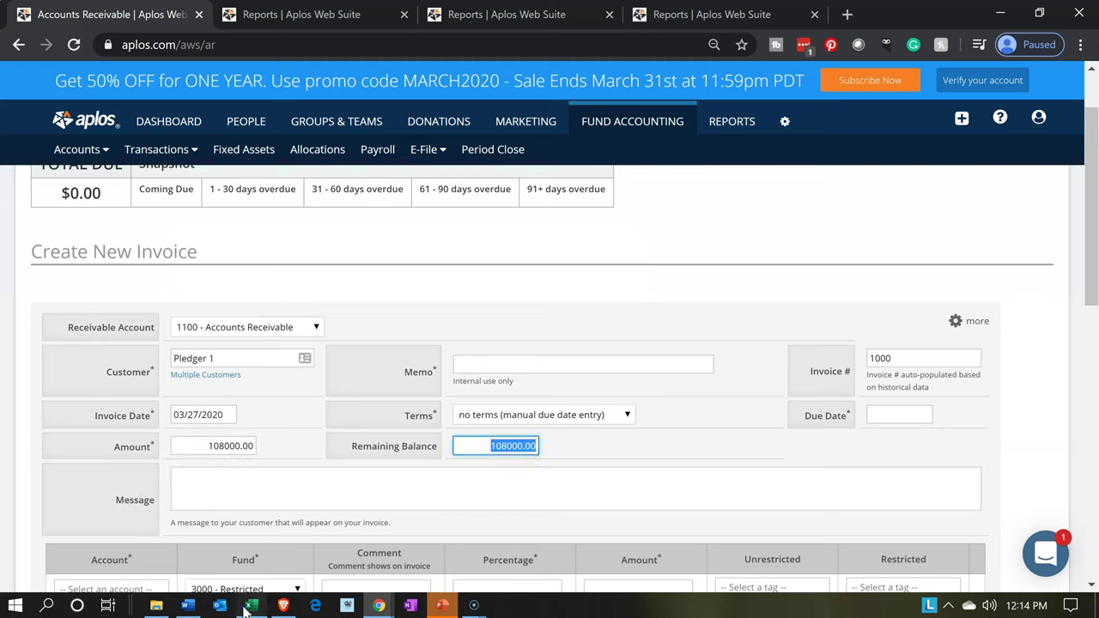
pyautogui.click(249, 606)
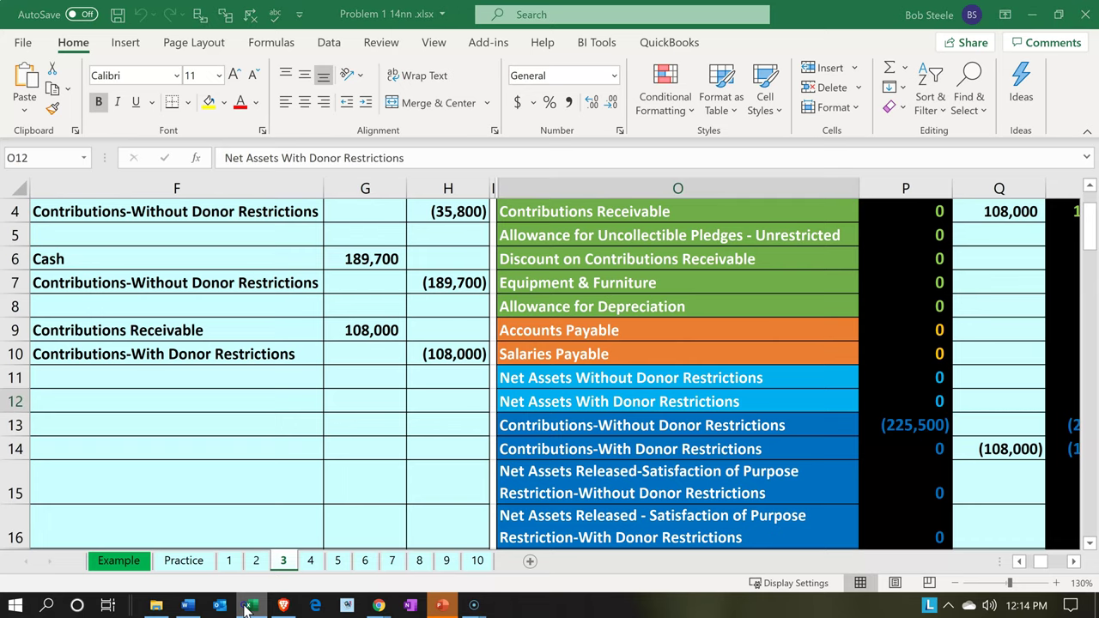
pyautogui.click(249, 606)
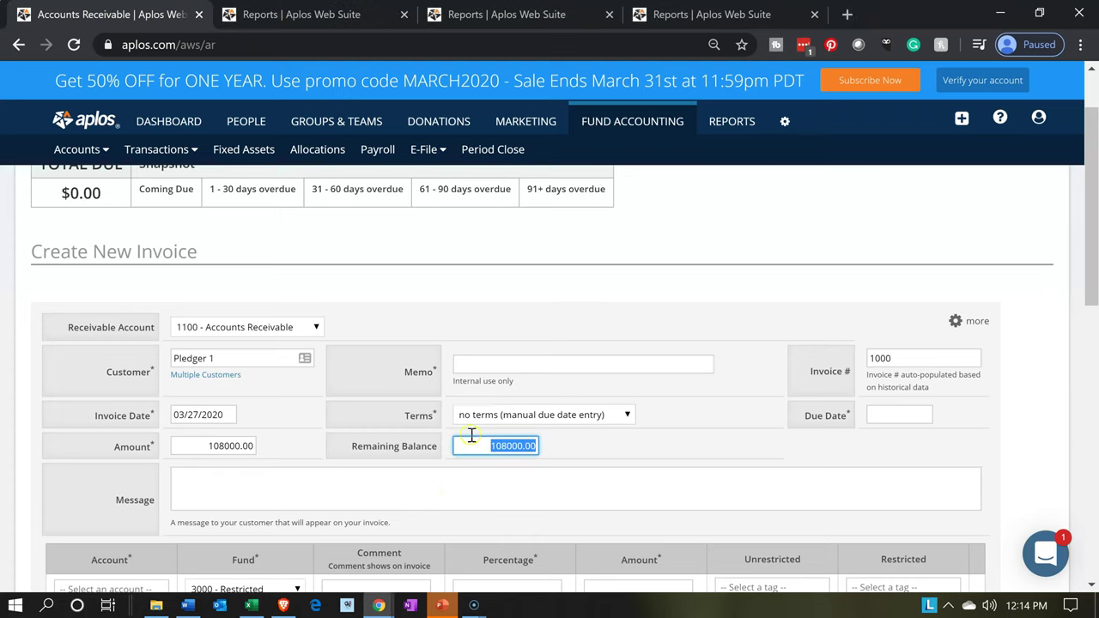
# Step: Set the invoice's payment terms to net 15
pyautogui.click(616, 416)
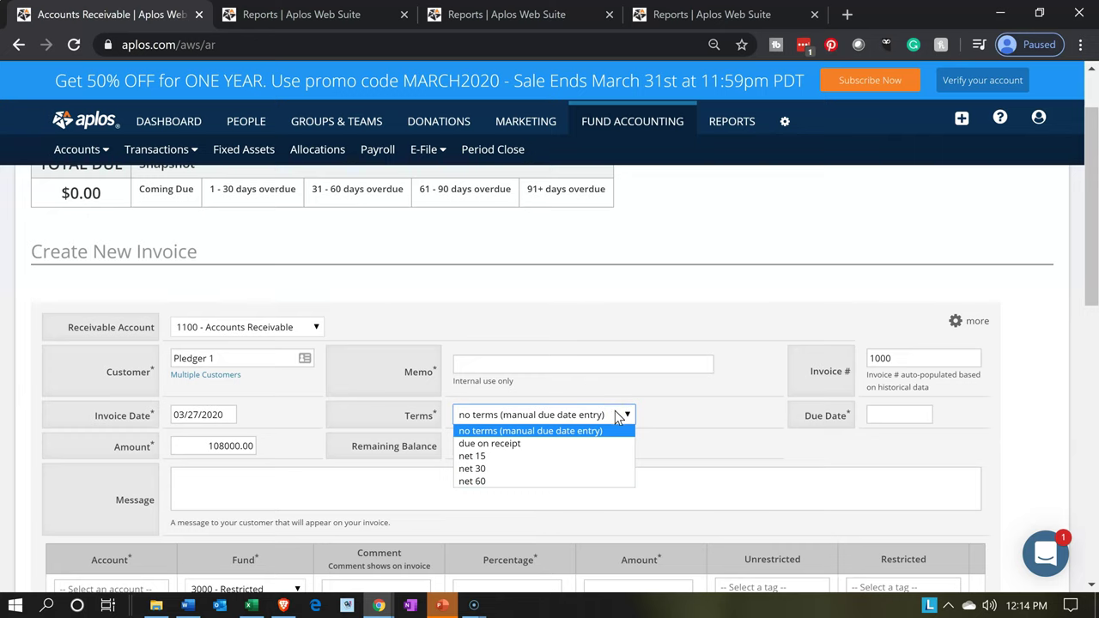
pyautogui.click(598, 456)
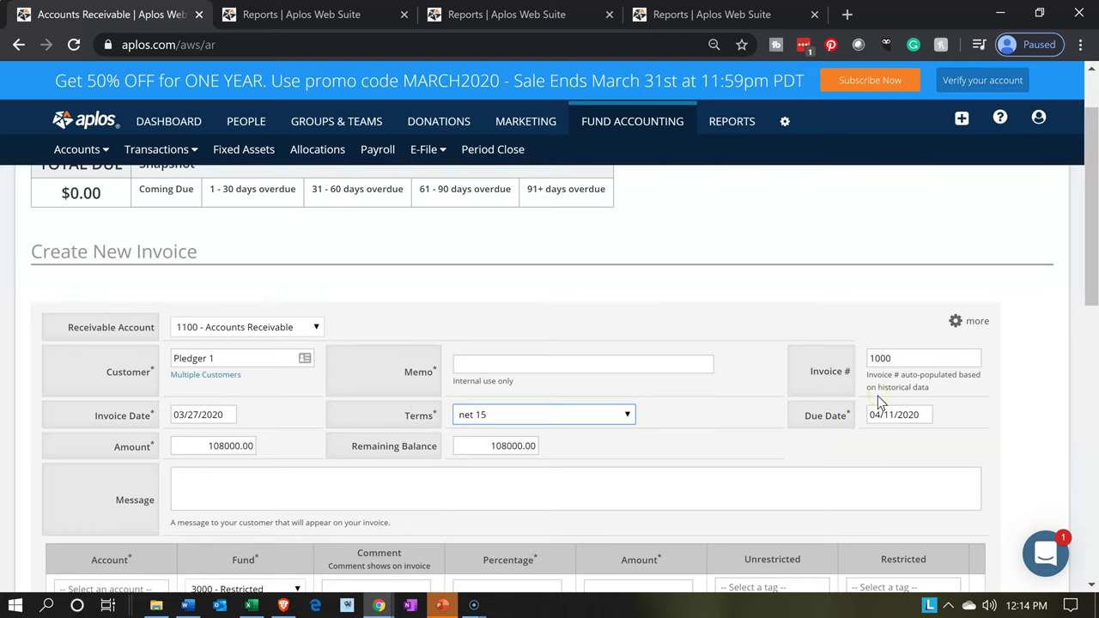
pyautogui.click(495, 446)
pyautogui.press('Tab')
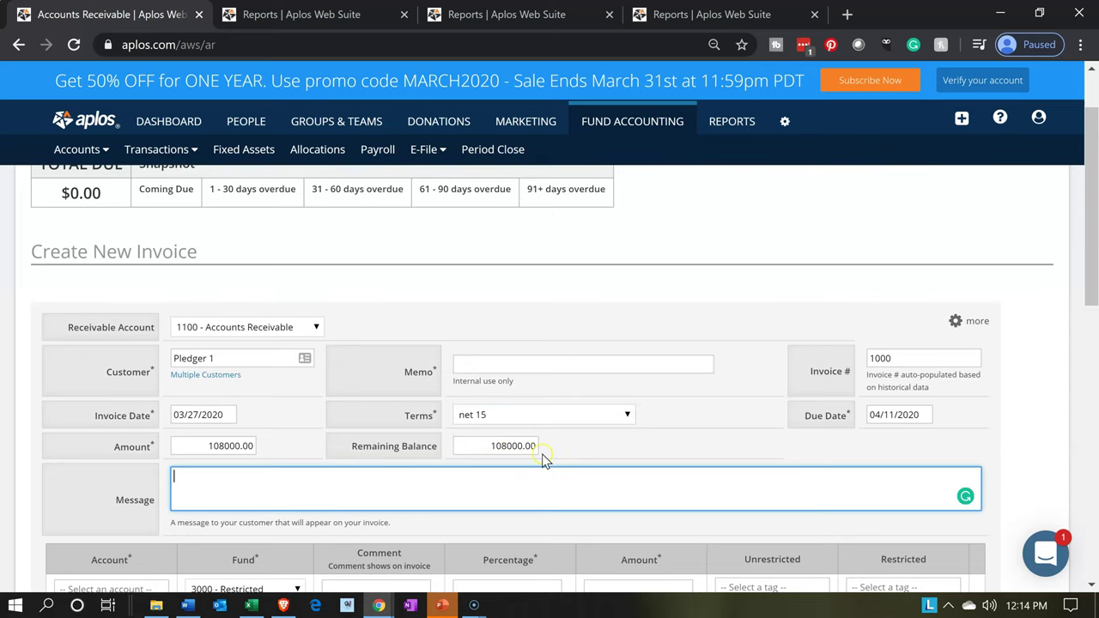
# Step: Assign the invoice line to the account 4000 - Contributions Restricted, keeping 3000 - Restricted as its fund
pyautogui.scroll(-1, 542, 460)
pyautogui.press('Tab')
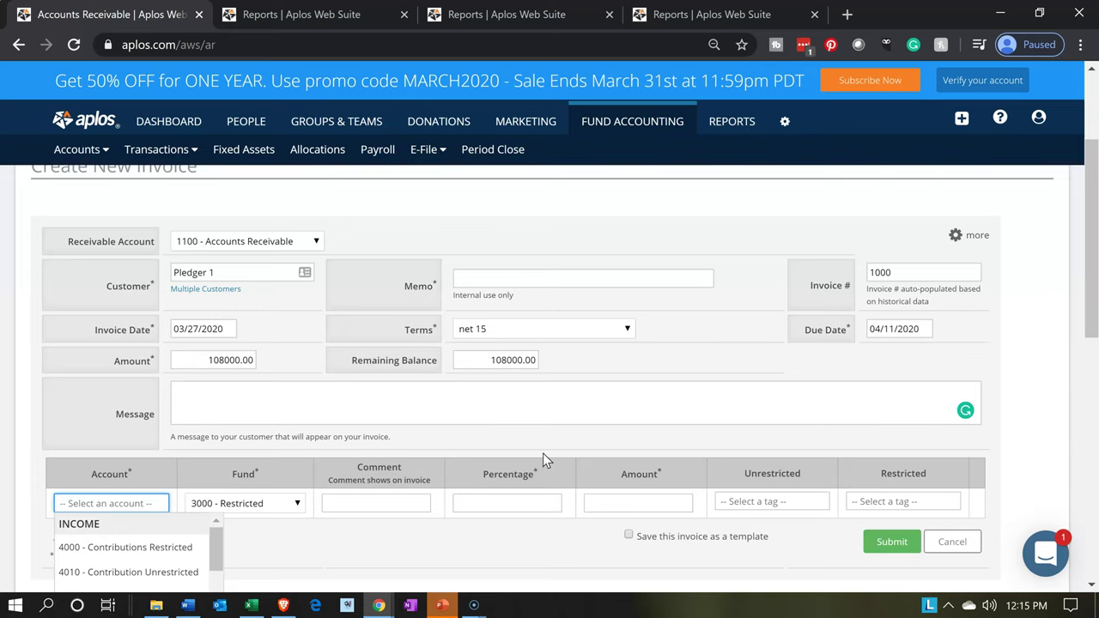
pyautogui.scroll(-1, 543, 455)
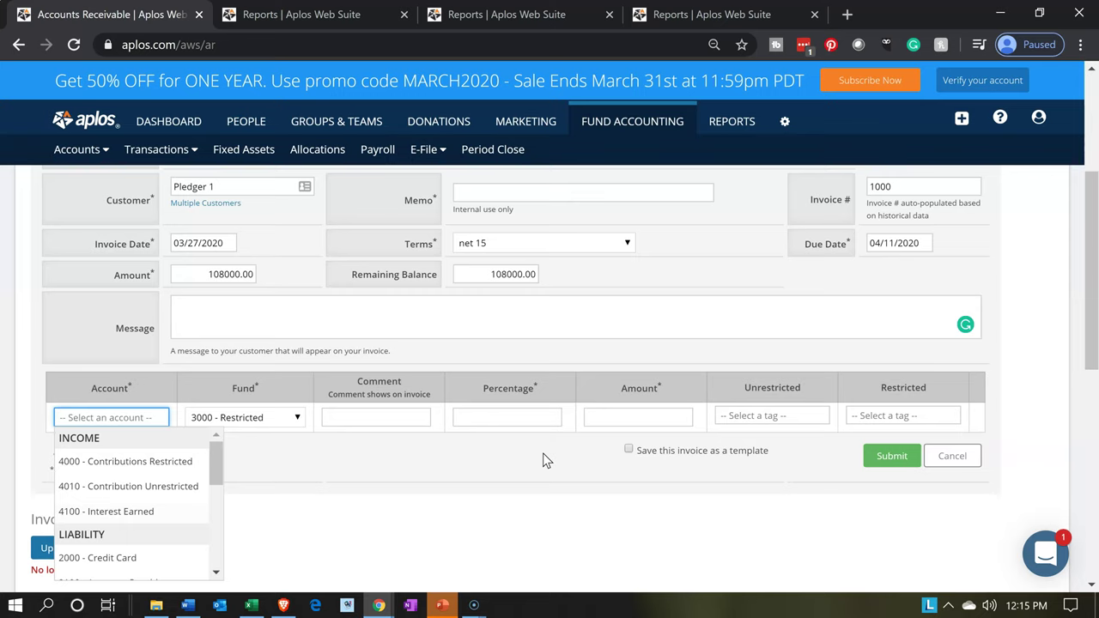
pyautogui.scroll(3, 542, 461)
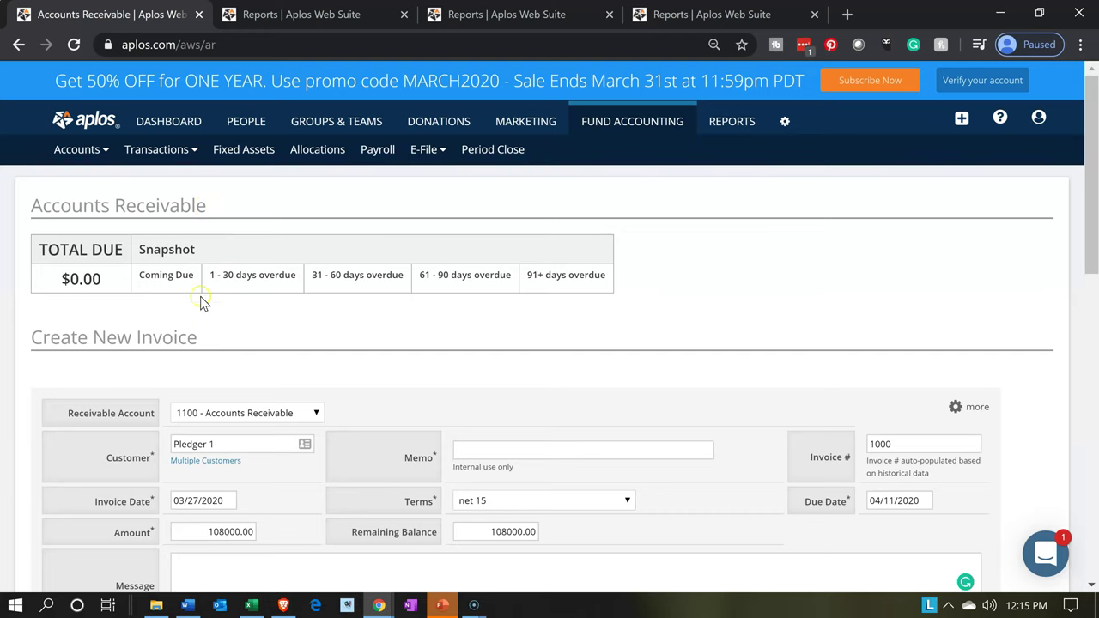
pyautogui.scroll(-2, 203, 330)
pyautogui.scroll(-1, 204, 332)
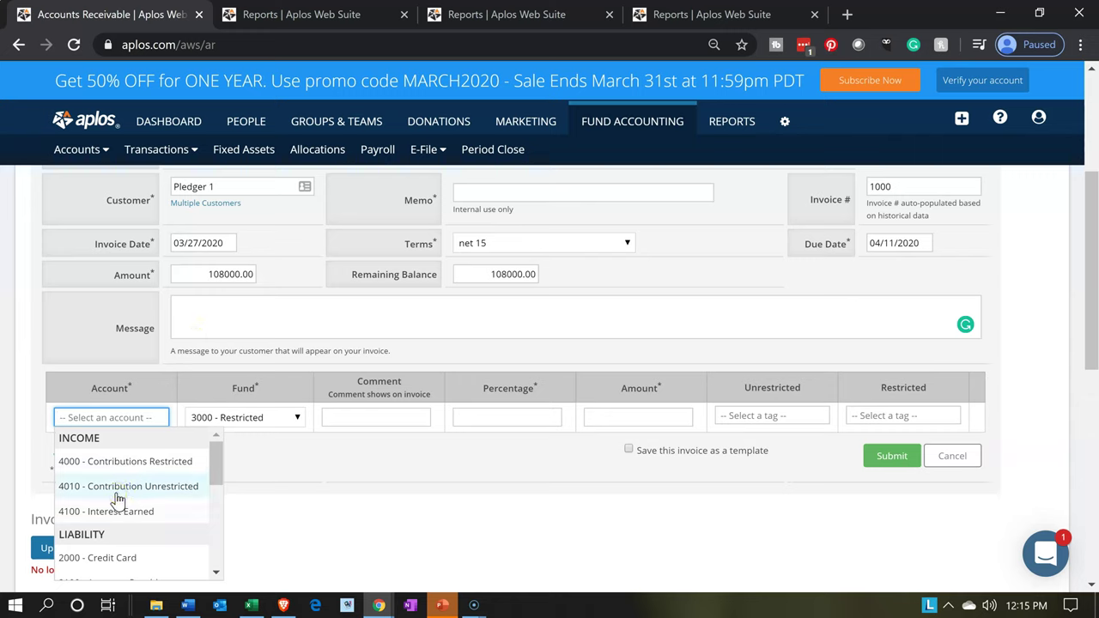
pyautogui.click(111, 464)
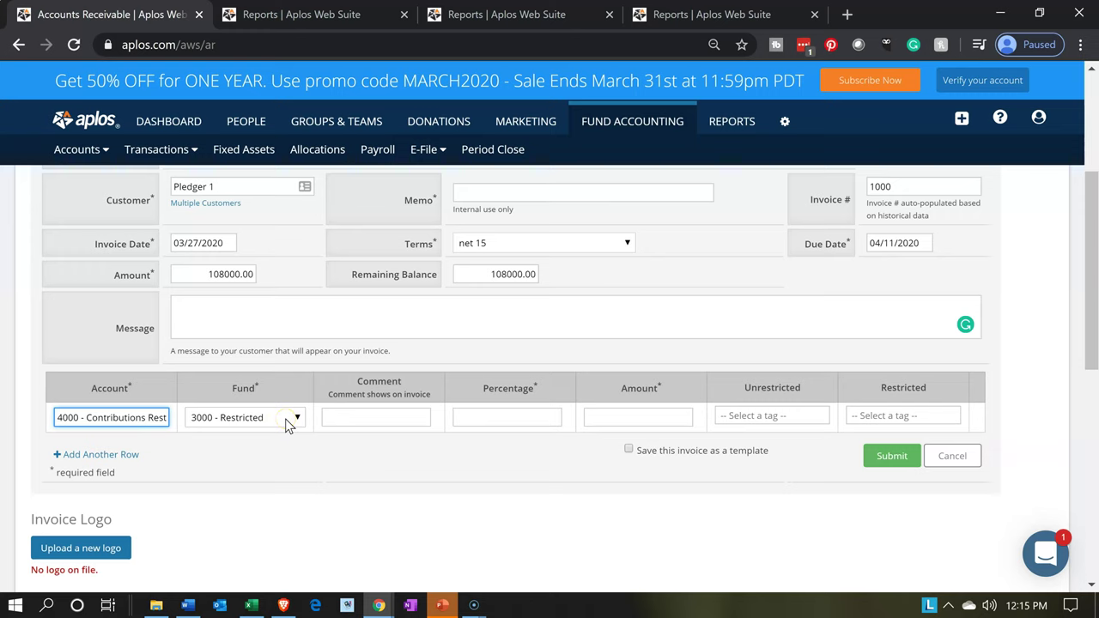
pyautogui.click(289, 422)
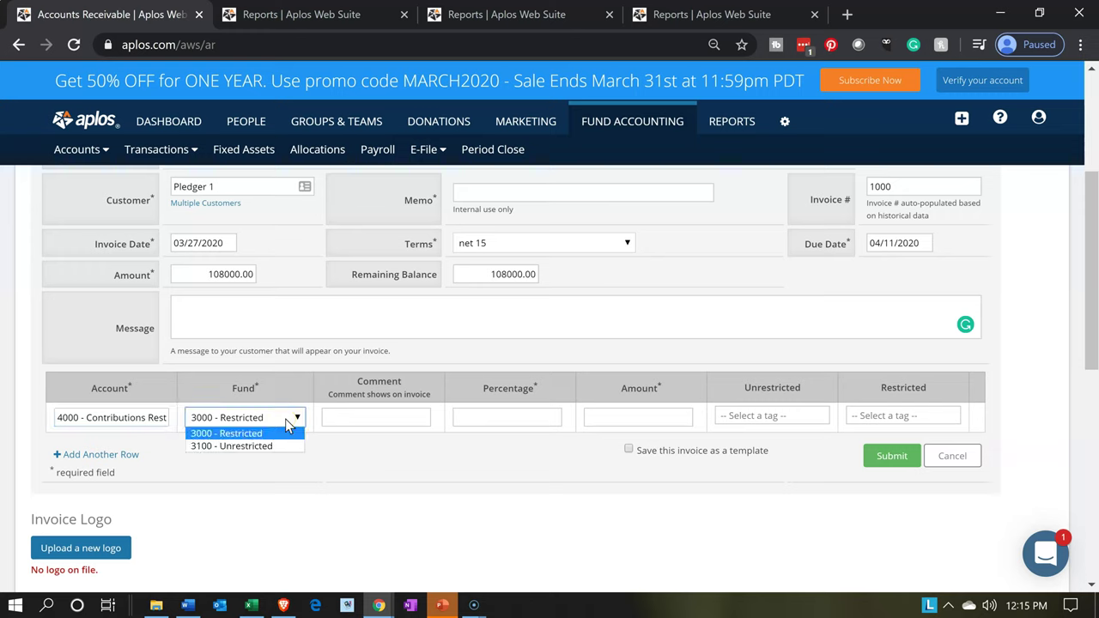
pyautogui.click(286, 421)
pyautogui.click(288, 422)
pyautogui.click(286, 421)
# Step: Leave the line's comment blank and allocate 100 percent of the invoice amount to it
pyautogui.click(328, 415)
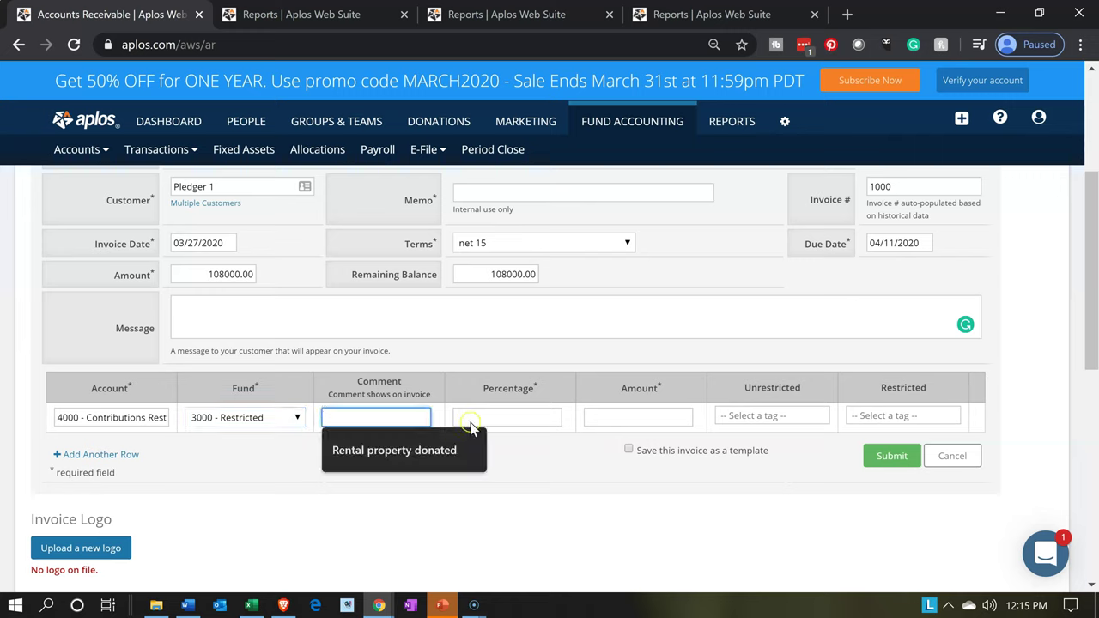
pyautogui.click(504, 421)
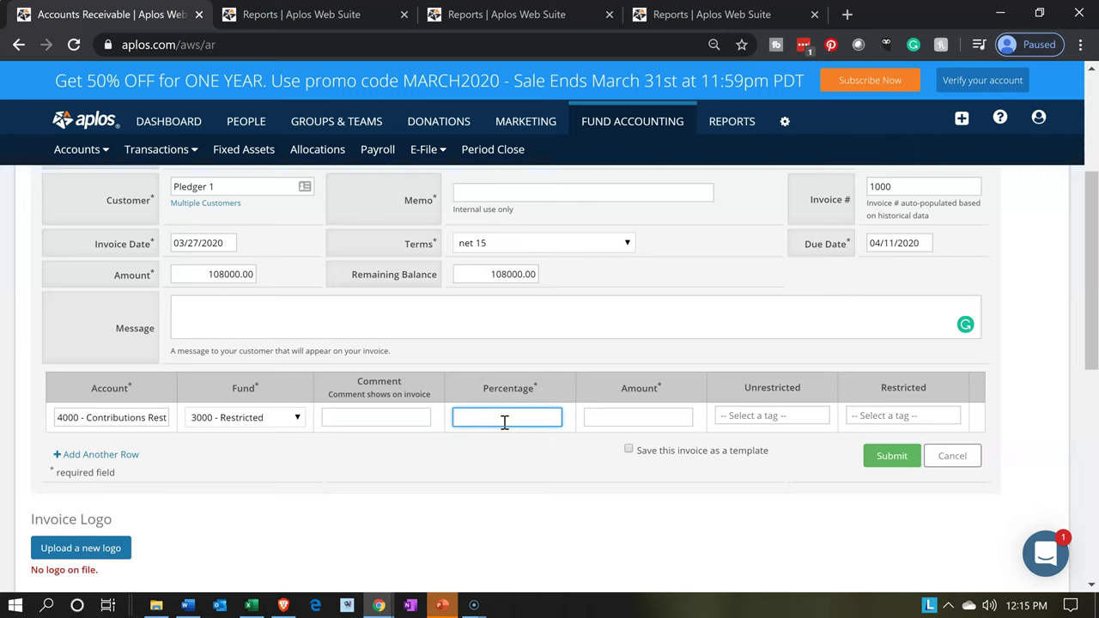
pyautogui.write('100')
pyautogui.moveTo(539, 417); pyautogui.dragTo(577, 422)
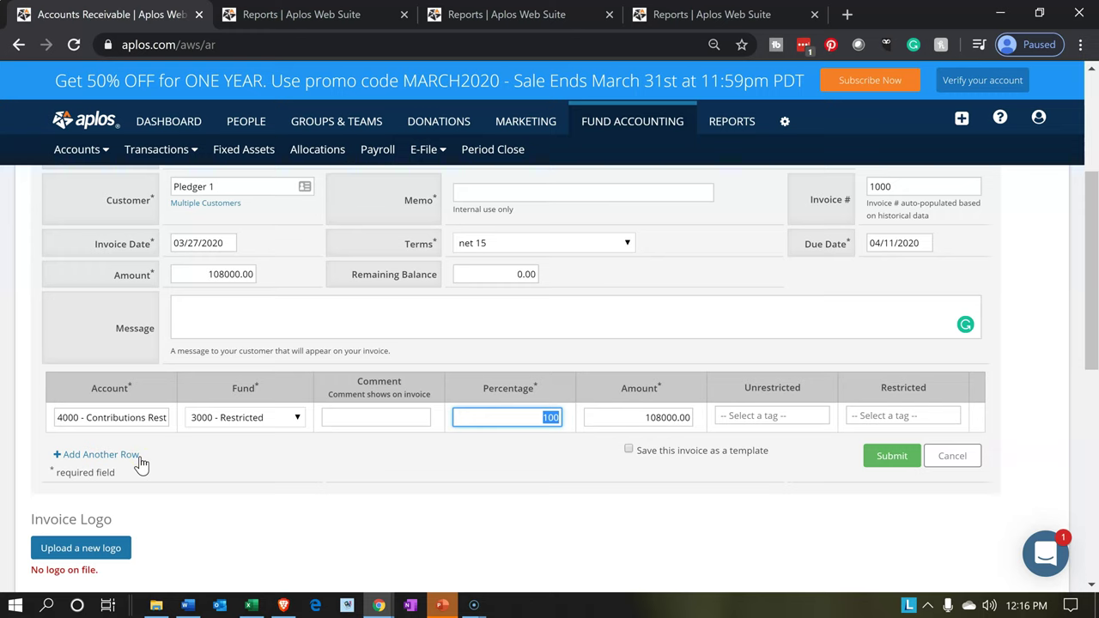
# Step: Add the tag 500 - Time under Restricted on the invoice line, review the entries and submit the invoice
pyautogui.click(798, 414)
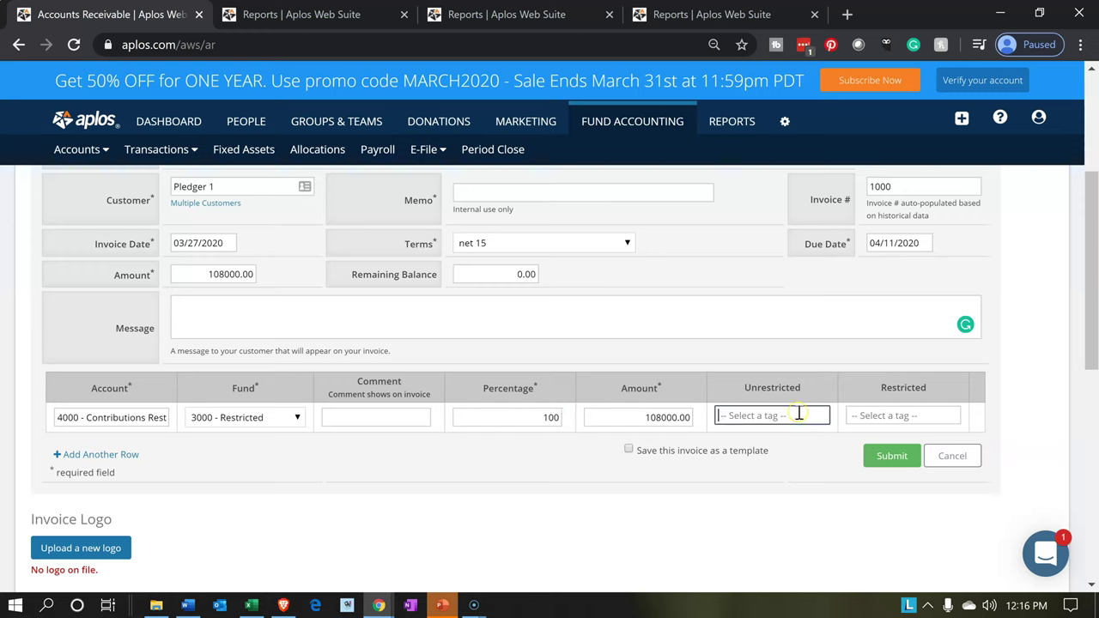
pyautogui.click(885, 415)
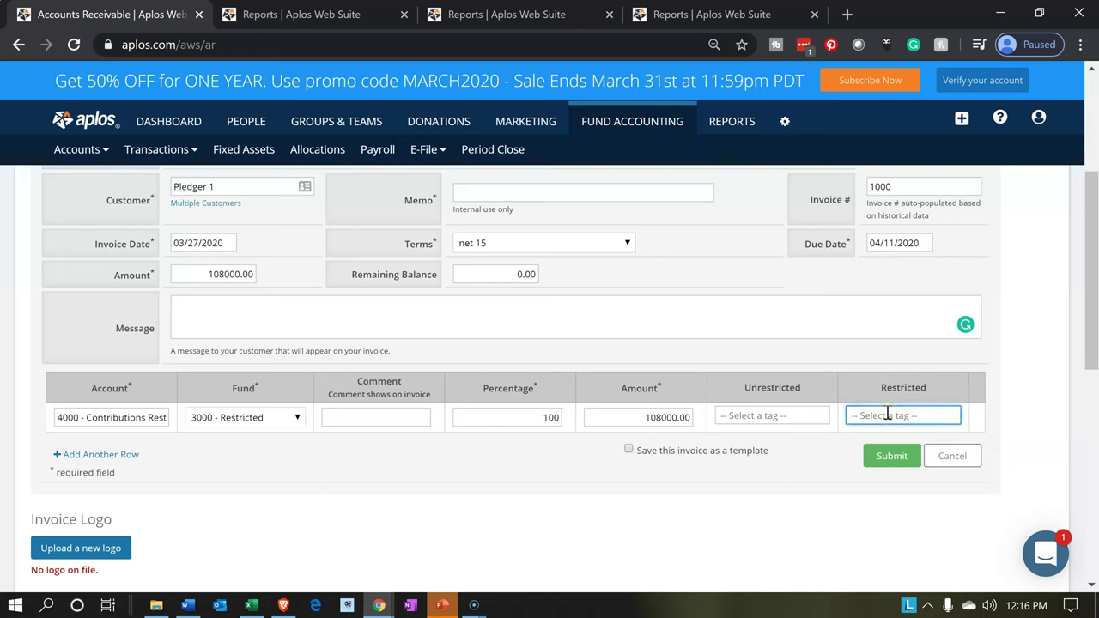
pyautogui.write('ti')
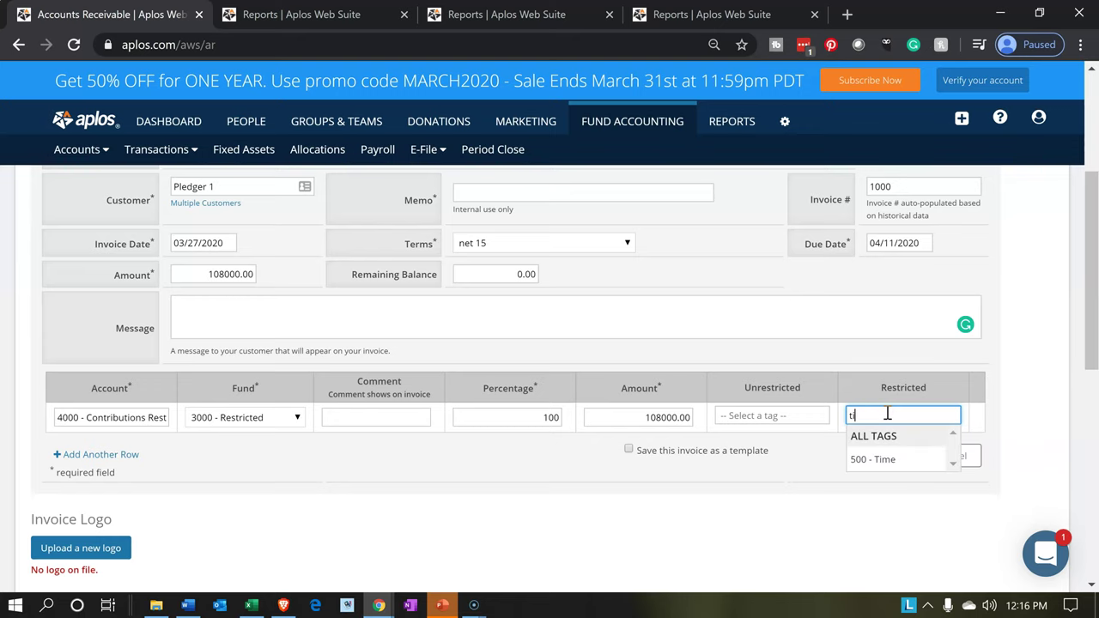
pyautogui.click(881, 458)
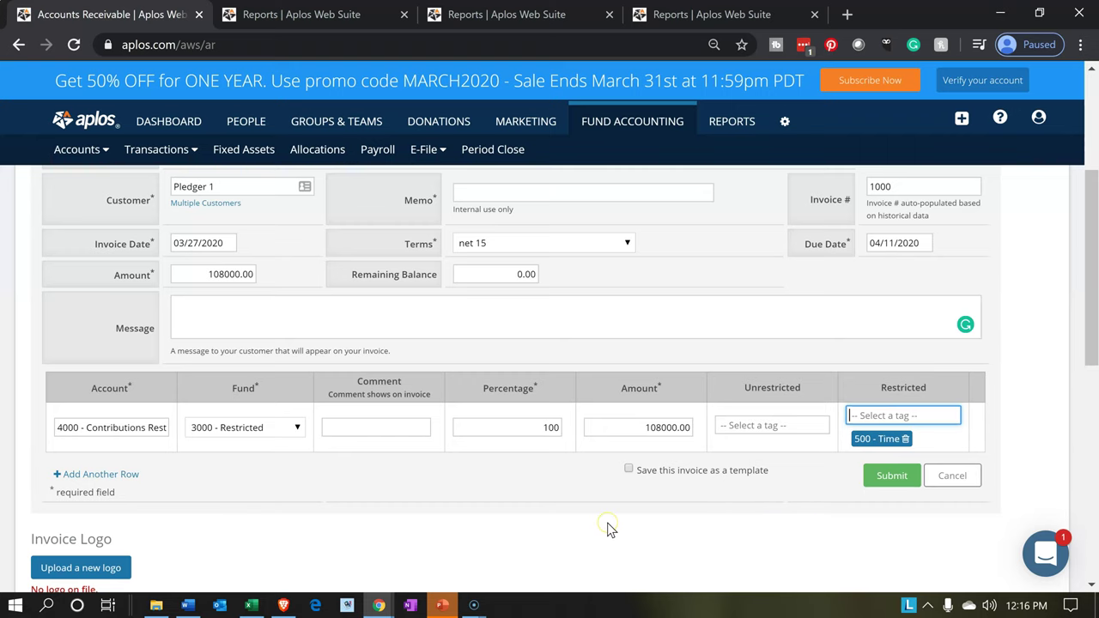
pyautogui.scroll(2, 606, 527)
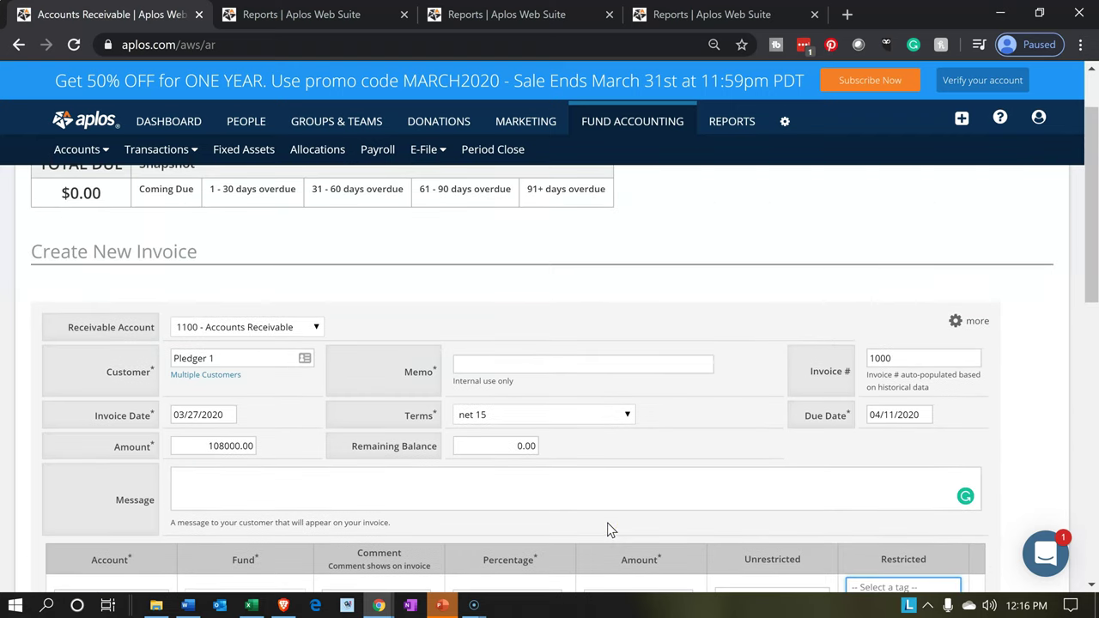
pyautogui.scroll(-2, 606, 530)
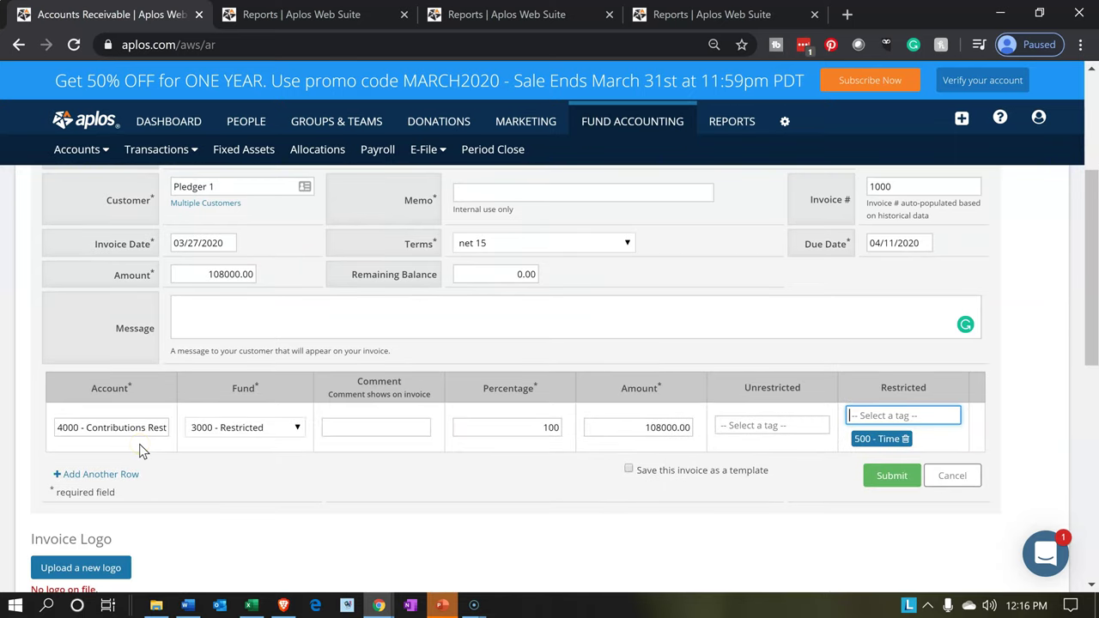
pyautogui.click(225, 453)
pyautogui.click(724, 457)
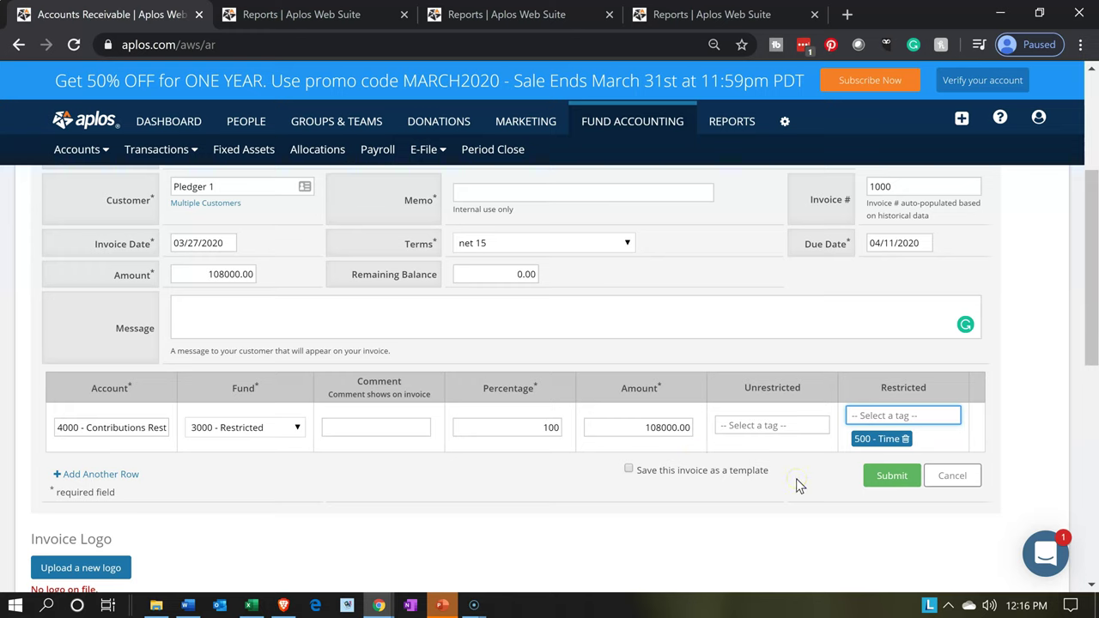
pyautogui.click(889, 489)
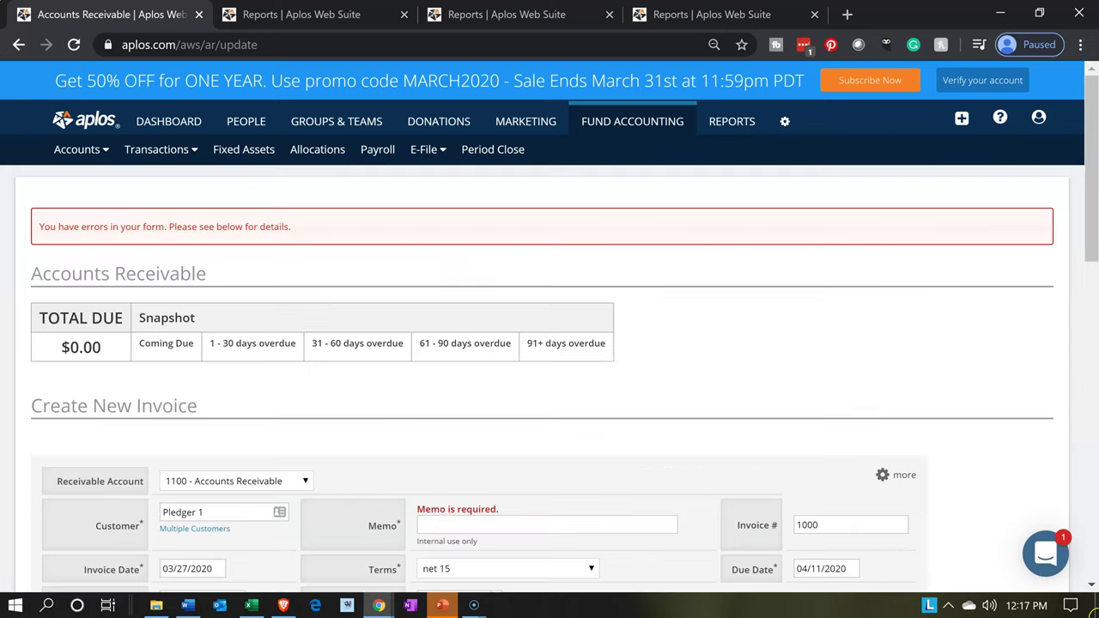
# Step: Enter Pledge as the invoice memo and submit the invoice again
pyautogui.click(443, 521)
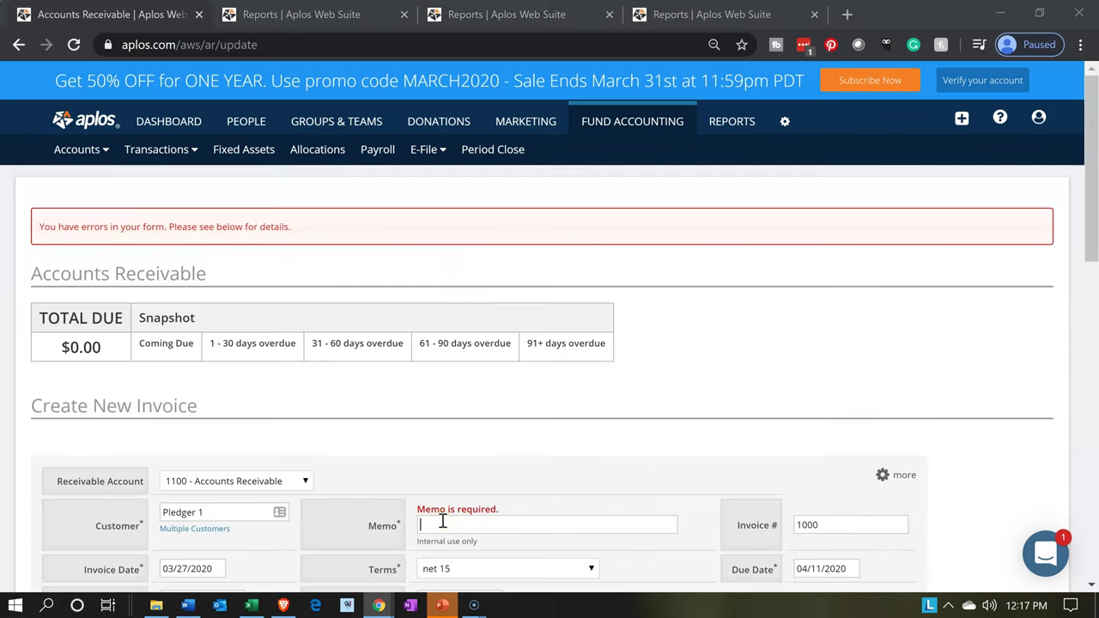
pyautogui.scroll(-1, 442, 521)
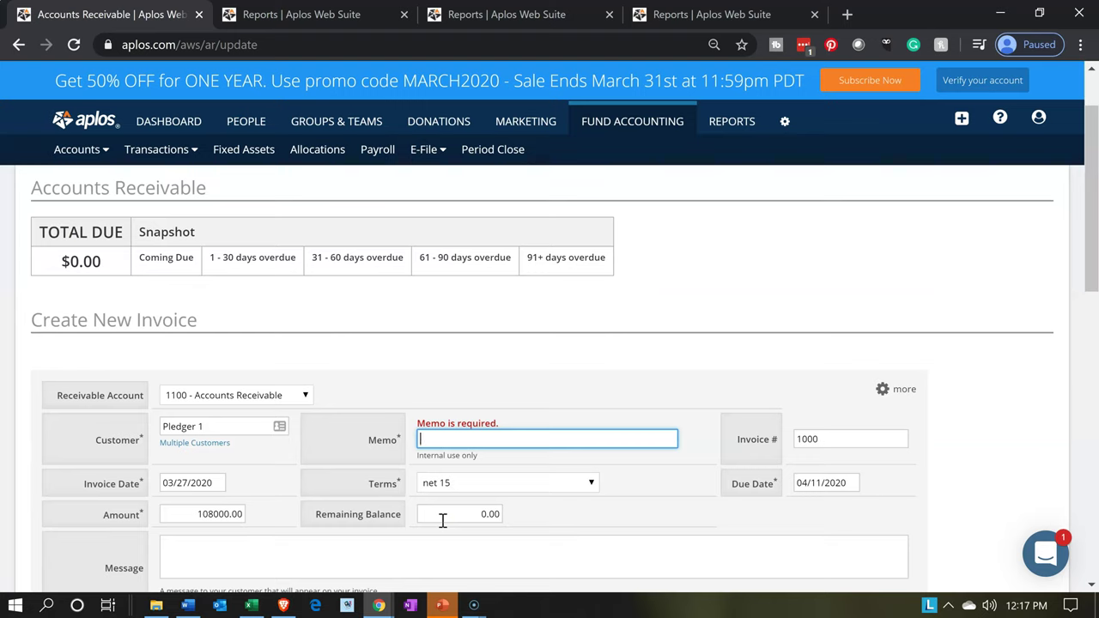
pyautogui.write('Pledge')
pyautogui.scroll(-1, 442, 521)
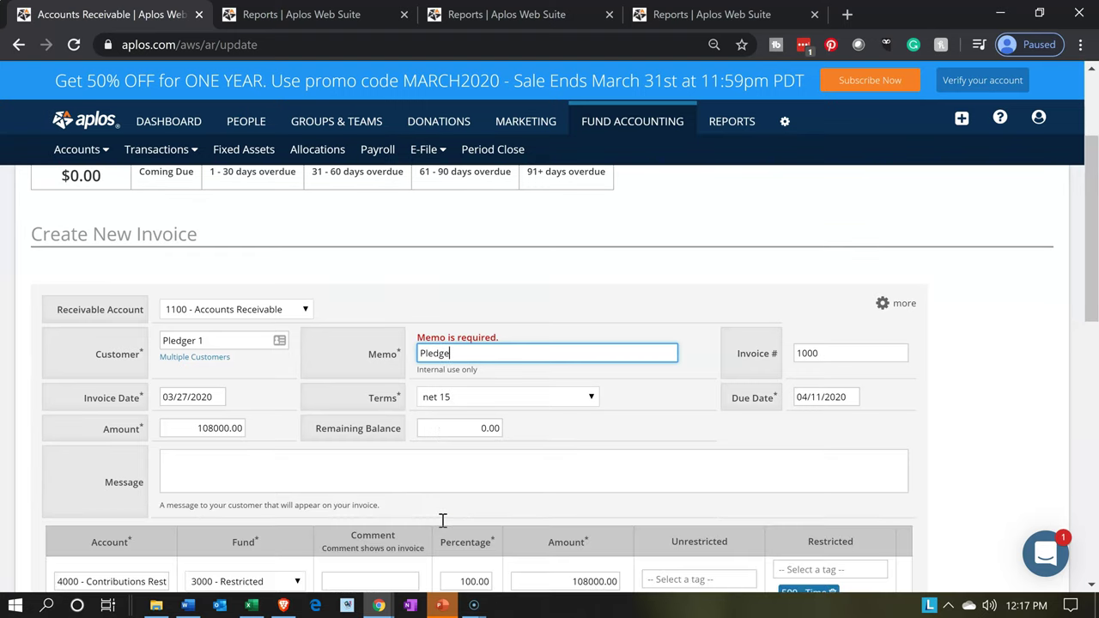
pyautogui.scroll(-1, 442, 520)
pyautogui.click(820, 544)
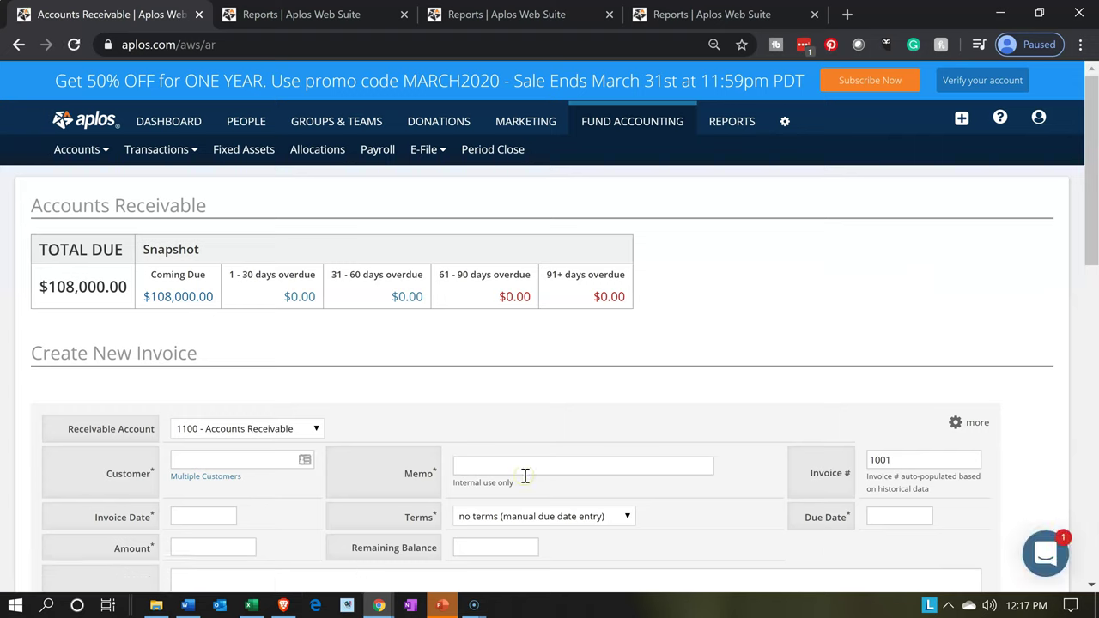
# Step: Reload the Balance Sheet by Fund report in its browser tab and examine its restricted and unrestricted balances
pyautogui.click(736, 18)
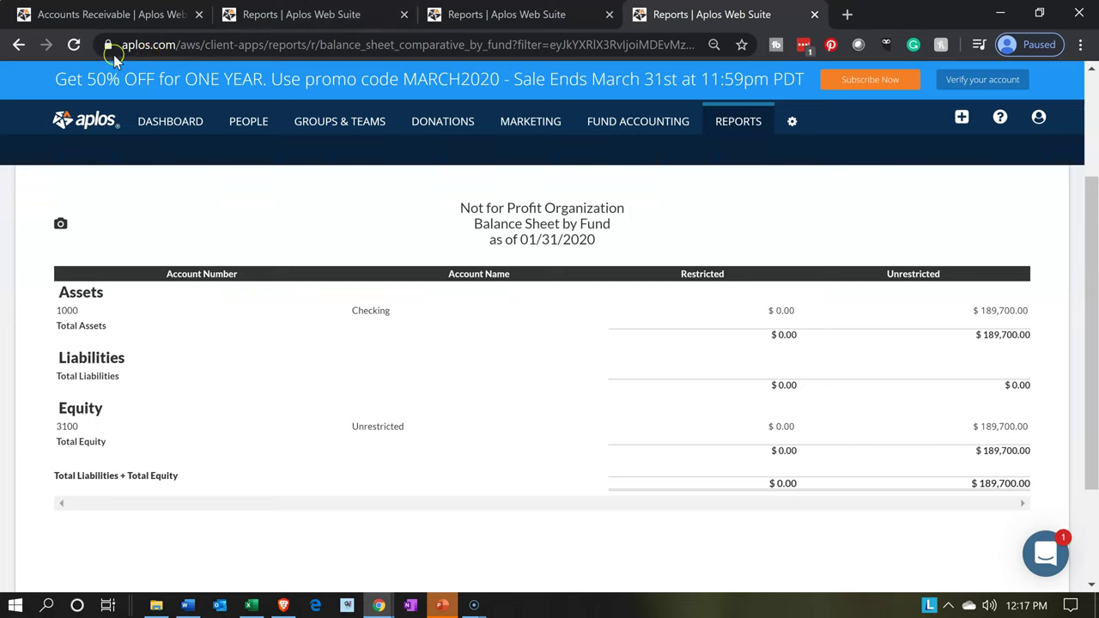
pyautogui.click(75, 47)
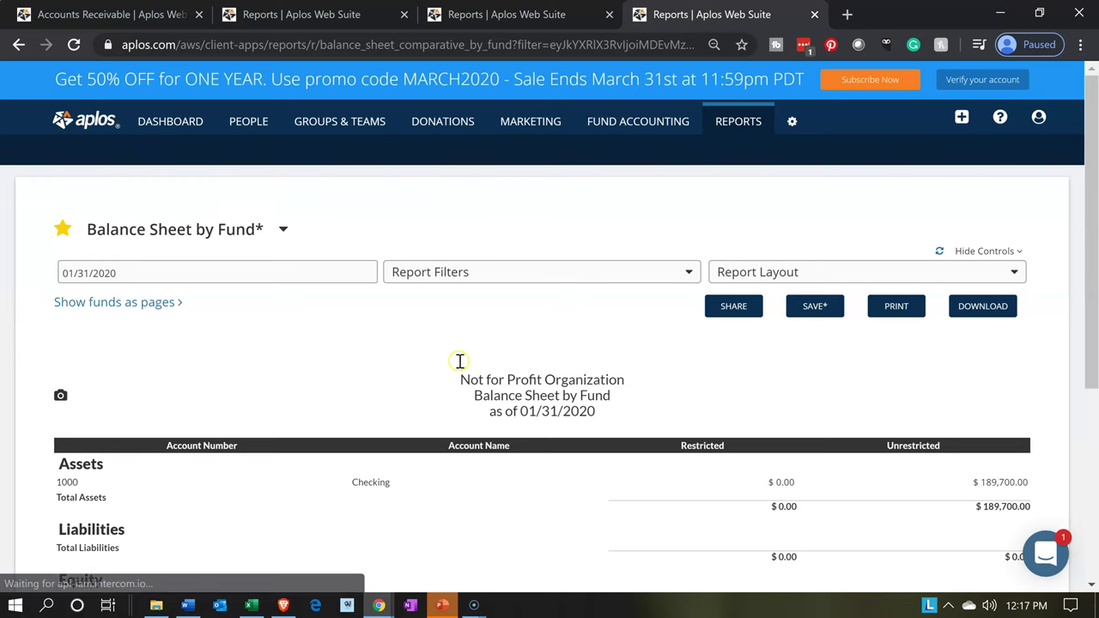
pyautogui.scroll(-1, 460, 360)
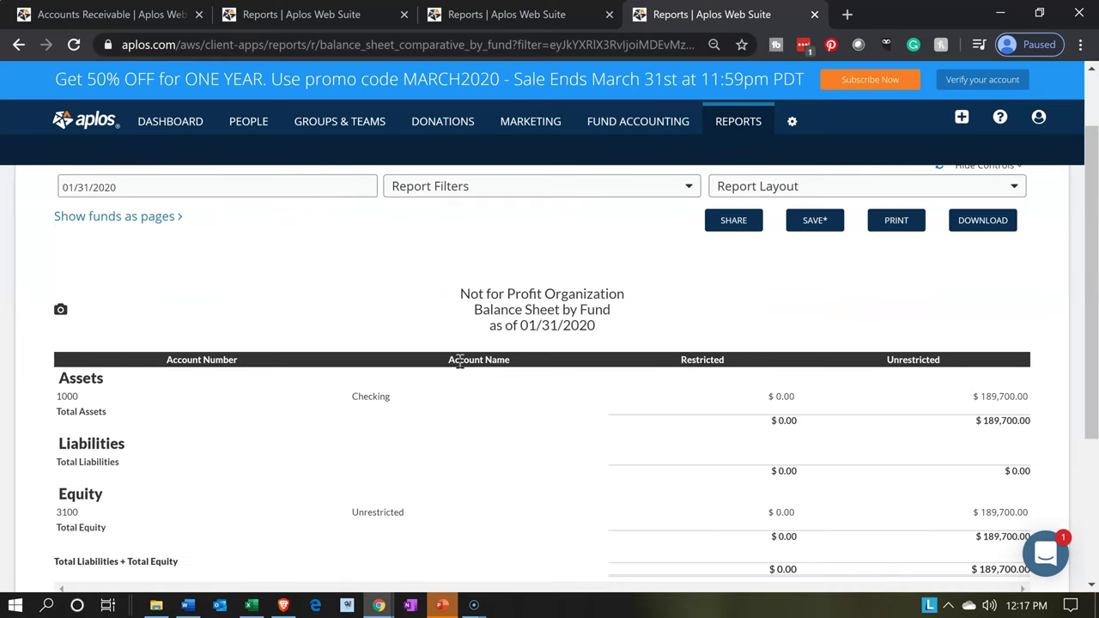
pyautogui.scroll(-1, 460, 361)
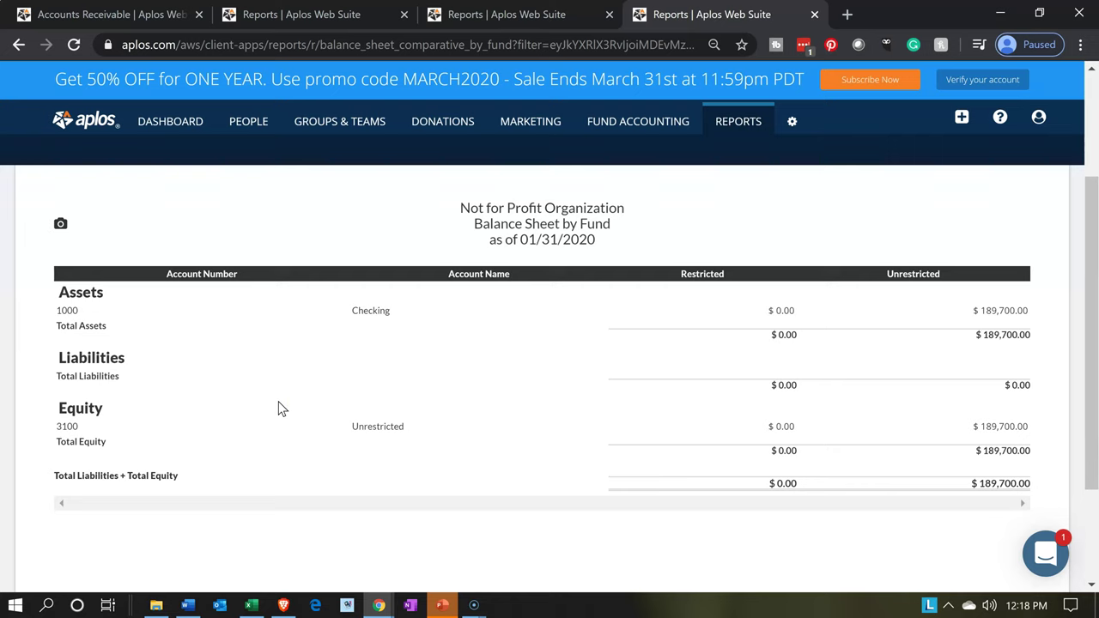
# Step: Return to Accounts Receivable and open Pledger 1's pledge invoice from the list of payments to receive
pyautogui.click(154, 17)
pyautogui.scroll(5, 265, 349)
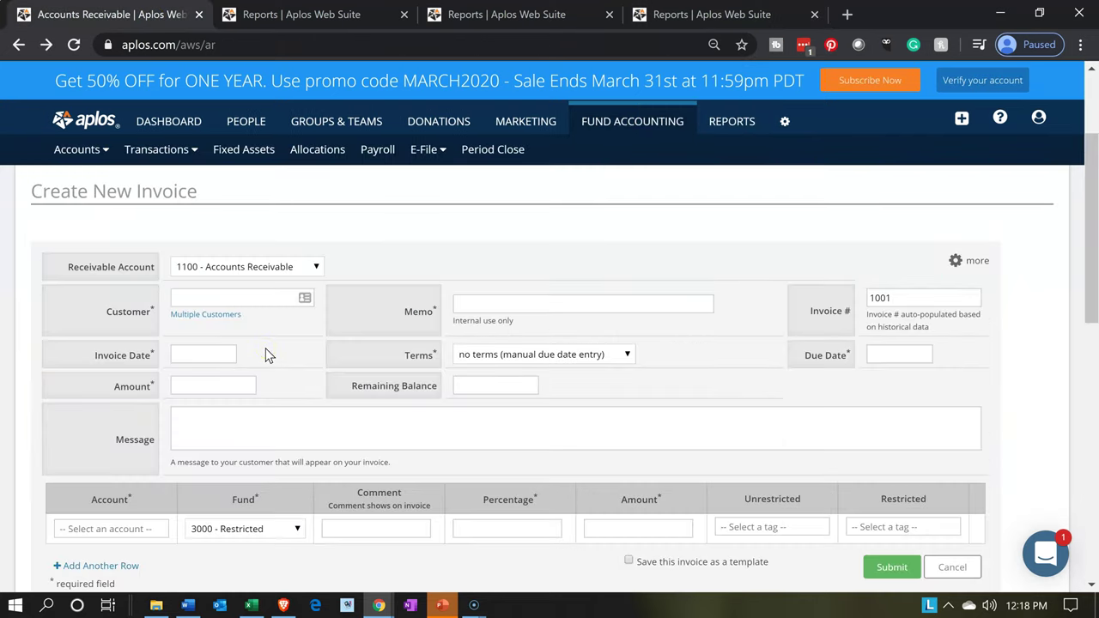
pyautogui.scroll(2, 282, 280)
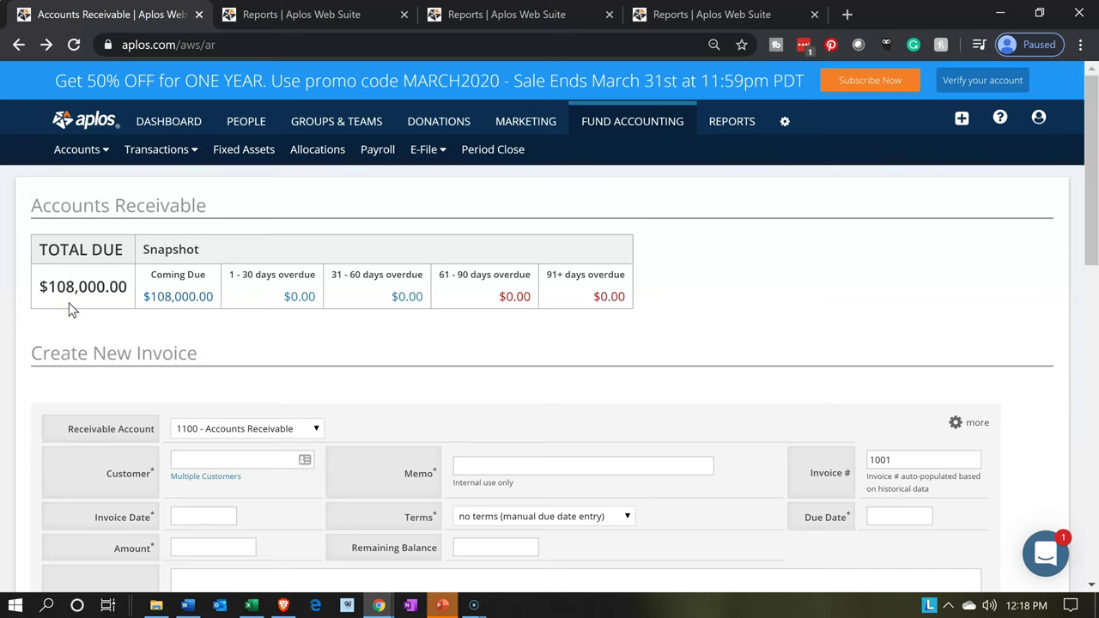
pyautogui.scroll(-2, 73, 311)
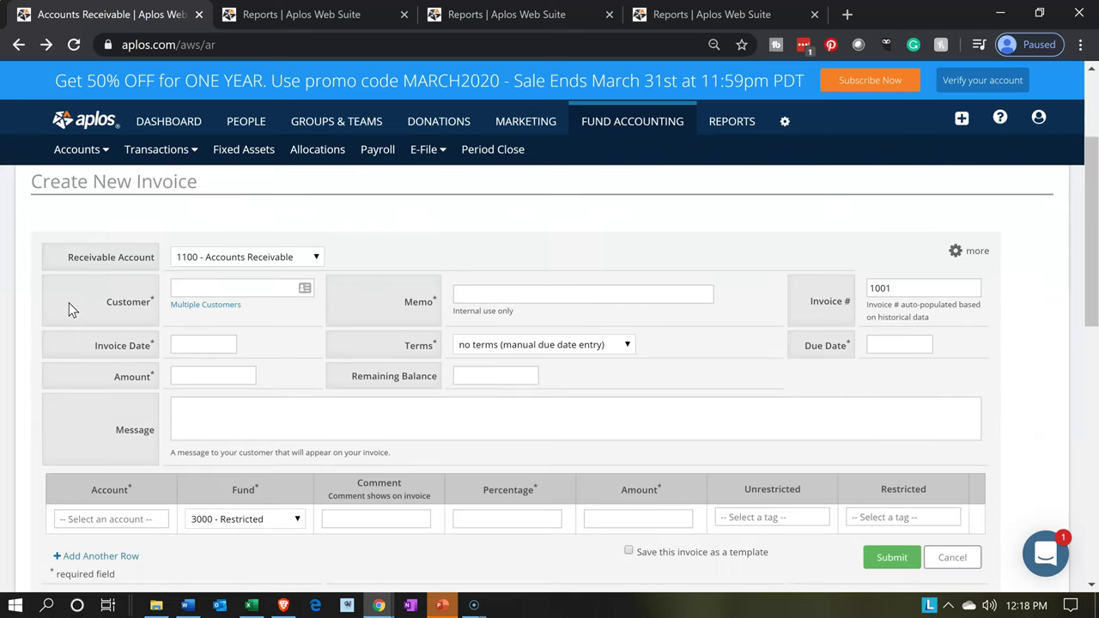
pyautogui.scroll(-5, 69, 302)
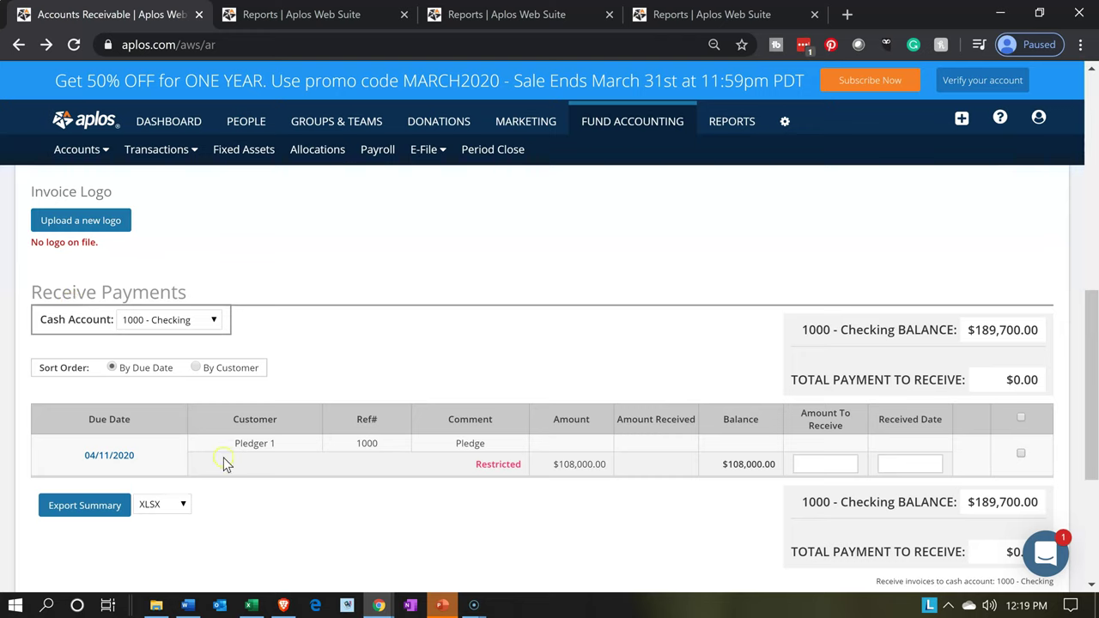
pyautogui.click(284, 452)
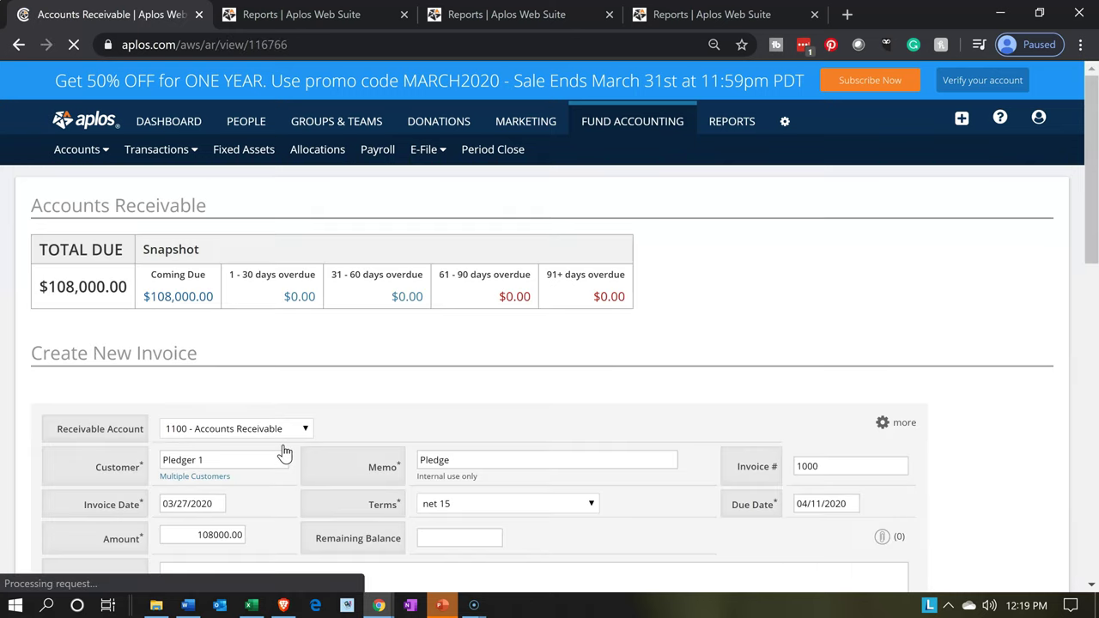
pyautogui.scroll(-3, 392, 363)
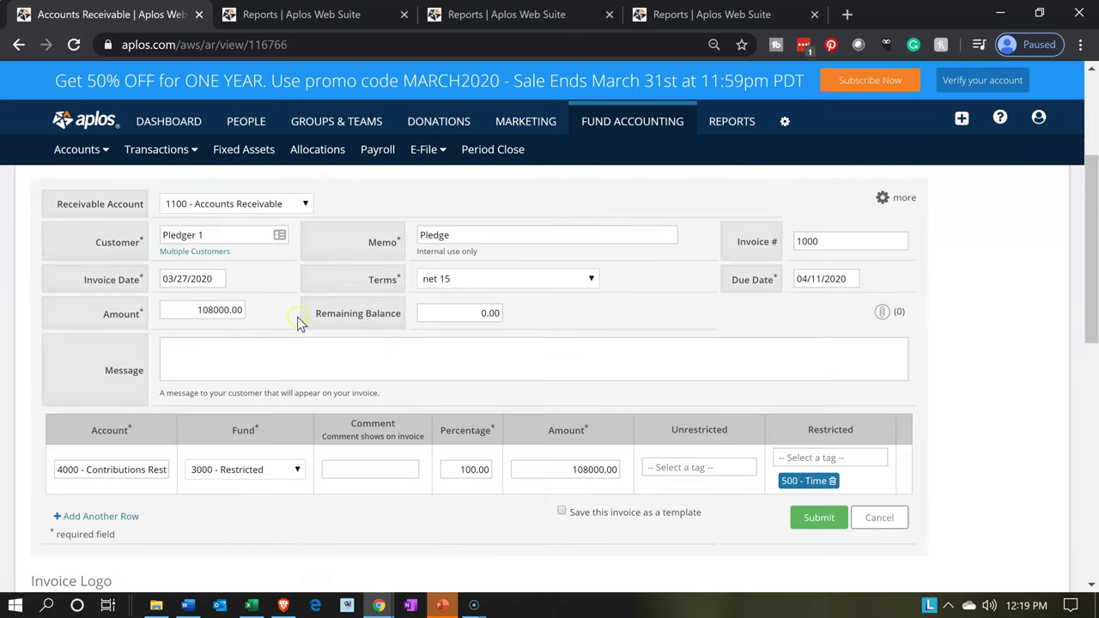
# Step: Change the invoice date to 01/03/2020, keep the net 15 terms and submit the invoice
pyautogui.click(218, 278)
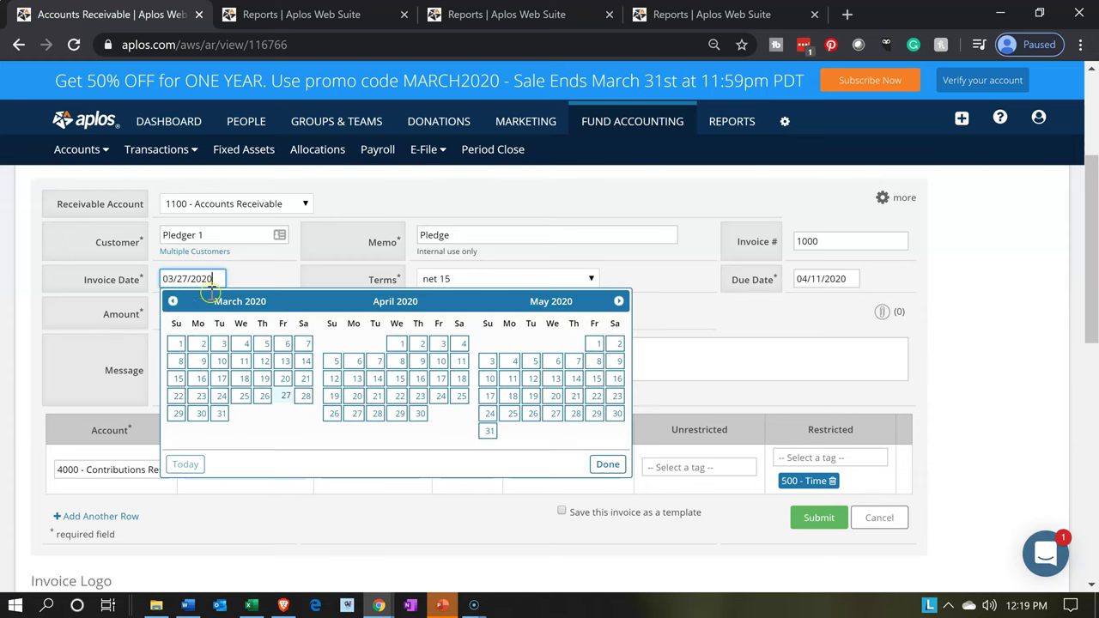
pyautogui.click(172, 301)
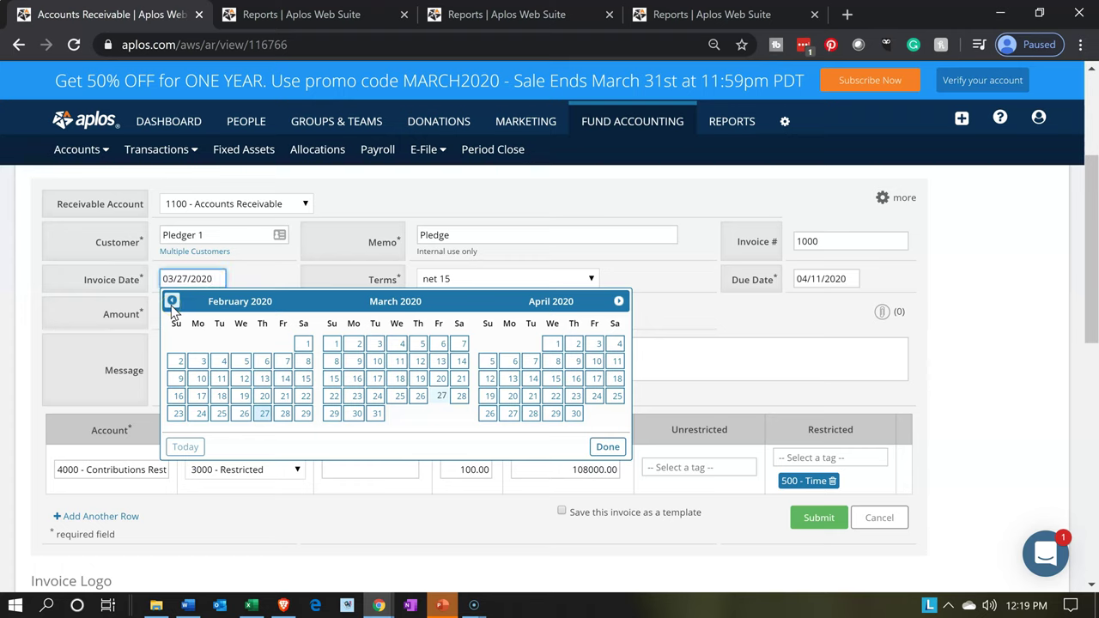
pyautogui.click(172, 301)
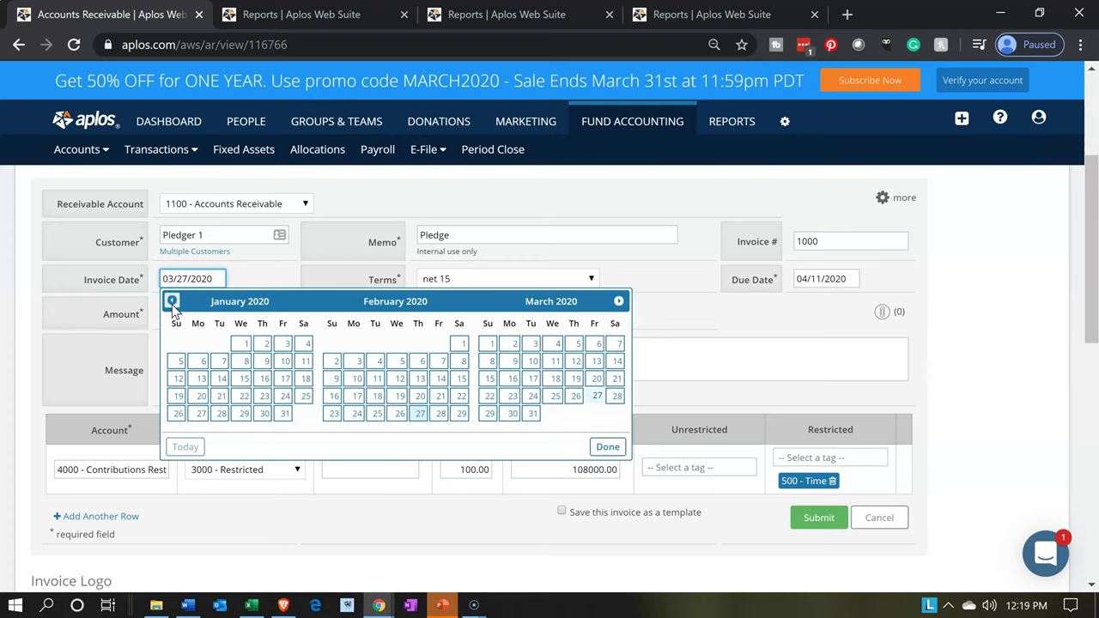
pyautogui.click(285, 343)
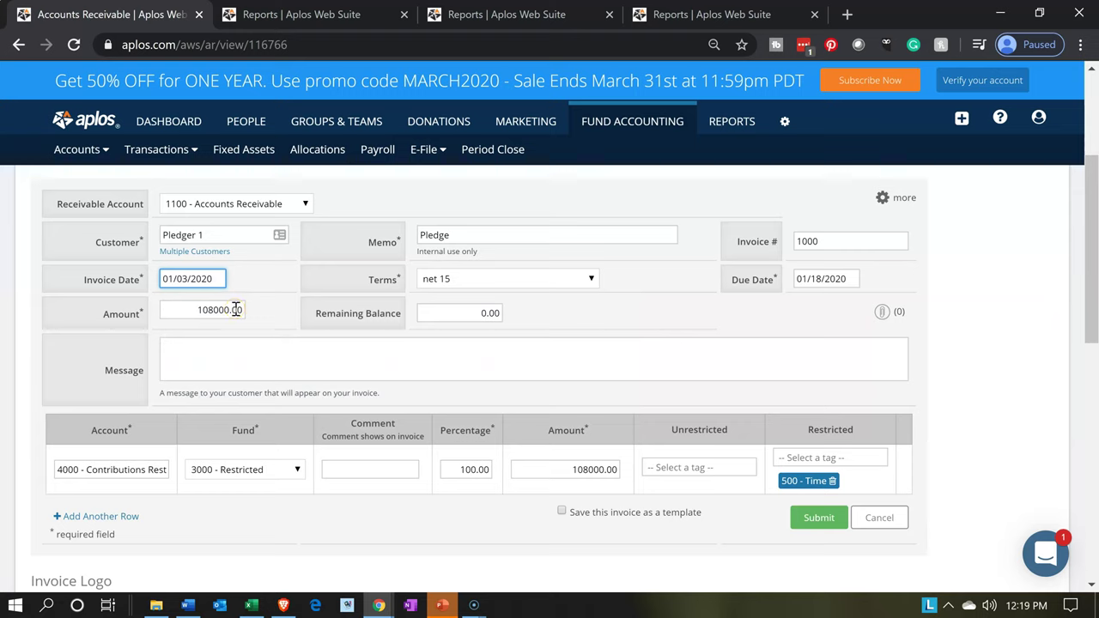
pyautogui.press('Tab')
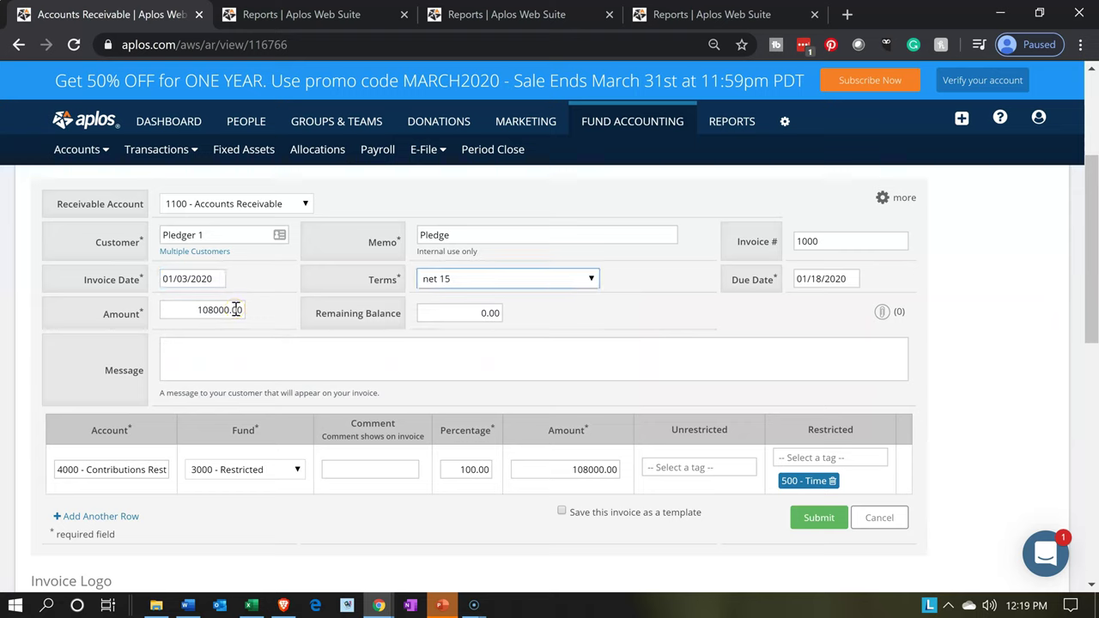
pyautogui.press('Tab')
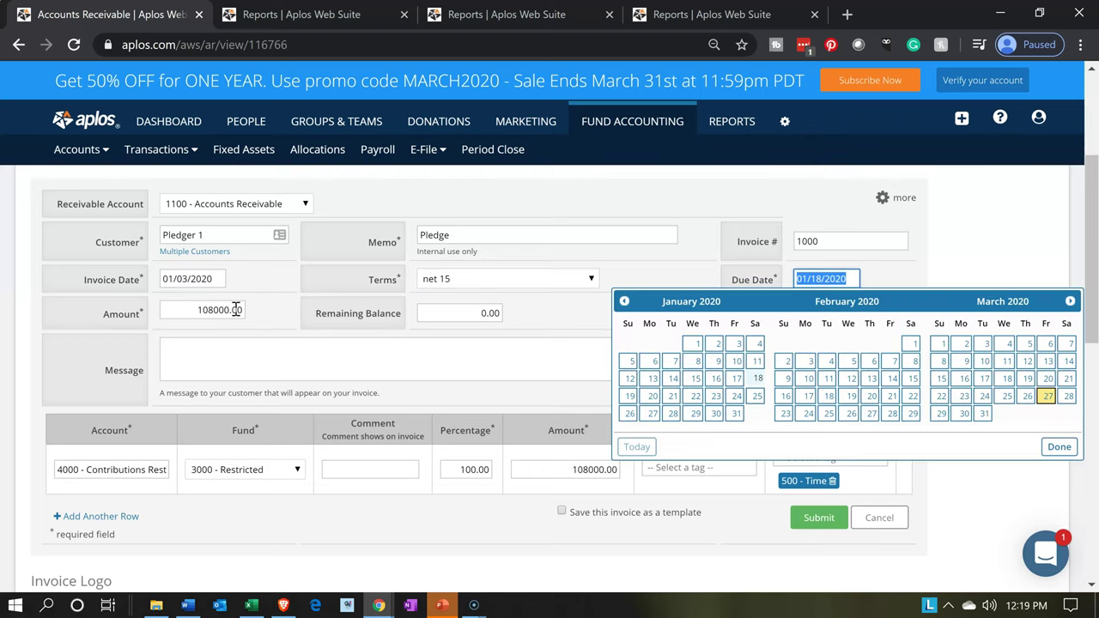
pyautogui.click(353, 346)
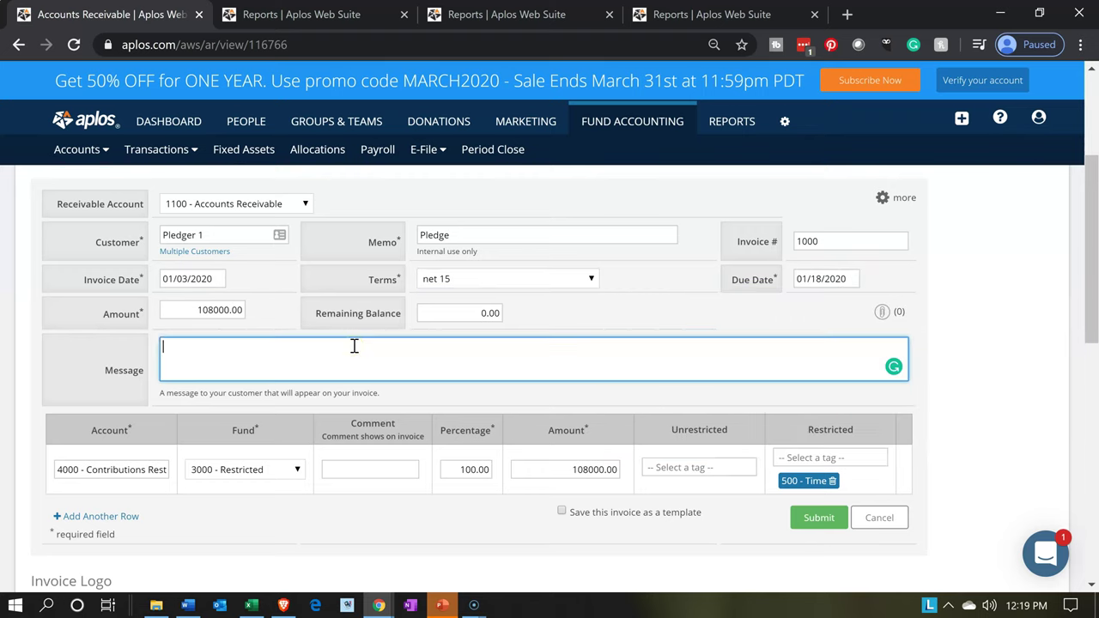
pyautogui.click(820, 517)
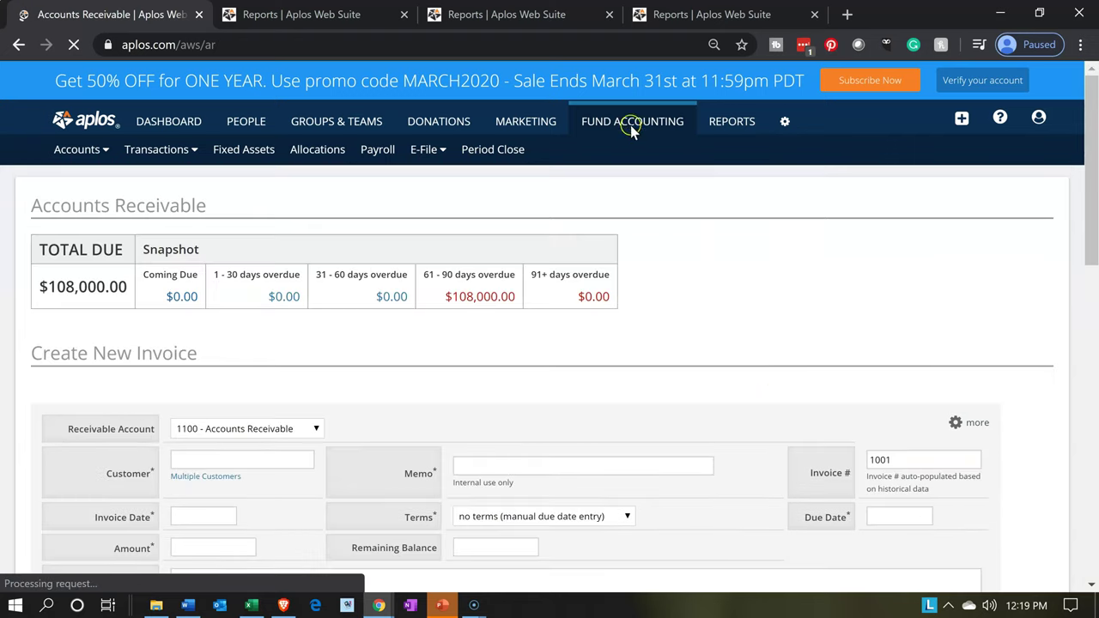
# Step: Reload the Balance Sheet by Fund report, inspect the ledger detail behind the restricted Accounts Receivable amount and return to the report
pyautogui.click(687, 12)
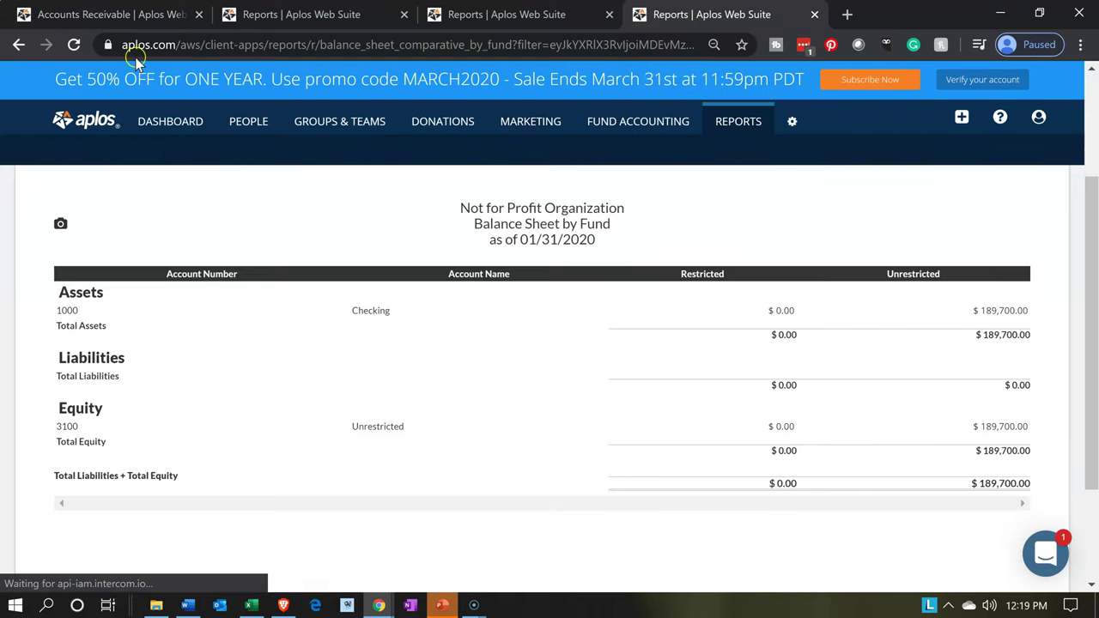
pyautogui.click(76, 48)
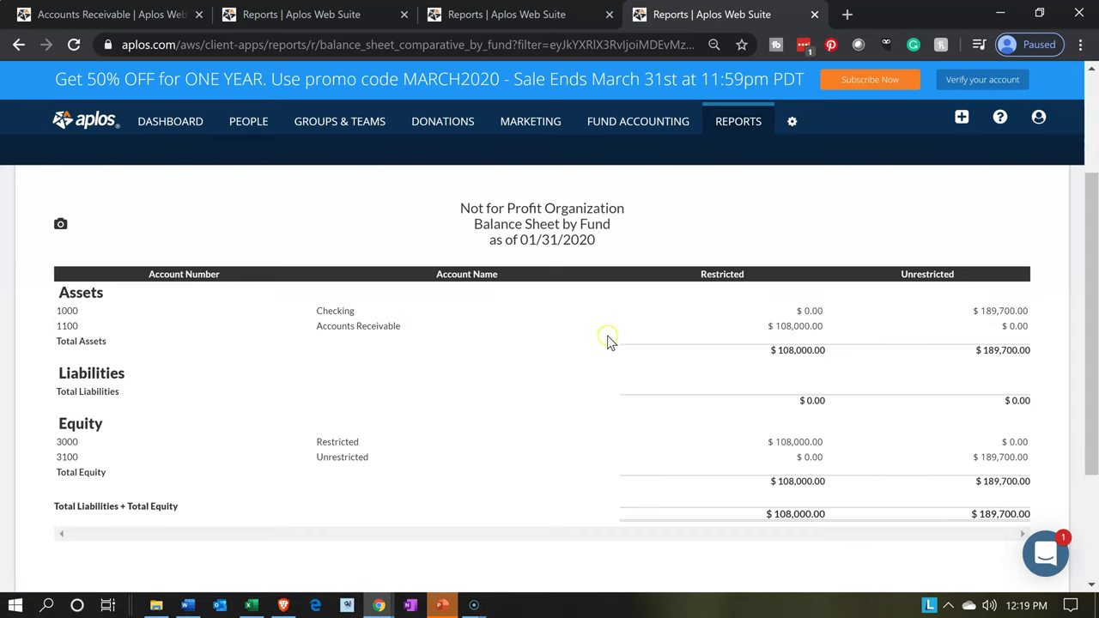
pyautogui.click(775, 327)
pyautogui.scroll(-1, 730, 395)
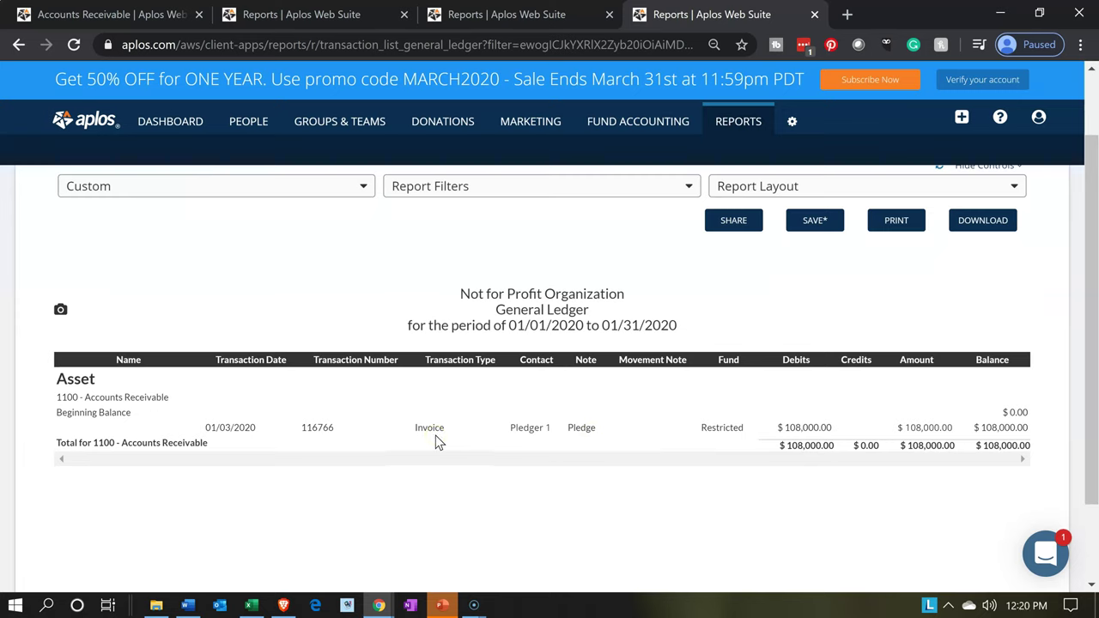
pyautogui.click(22, 45)
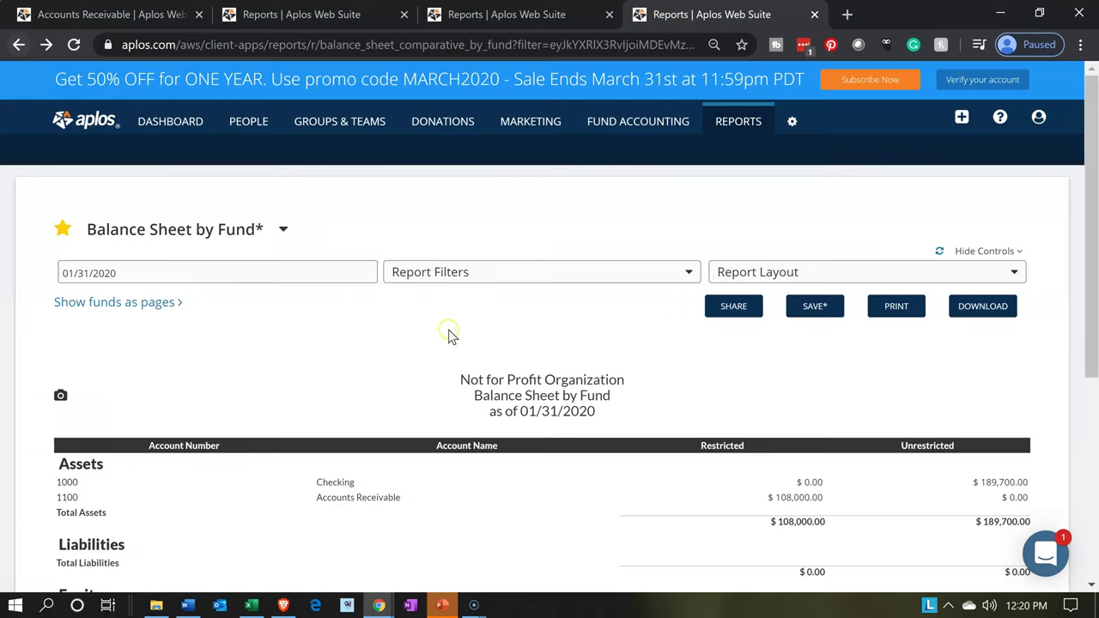
pyautogui.scroll(-1, 439, 350)
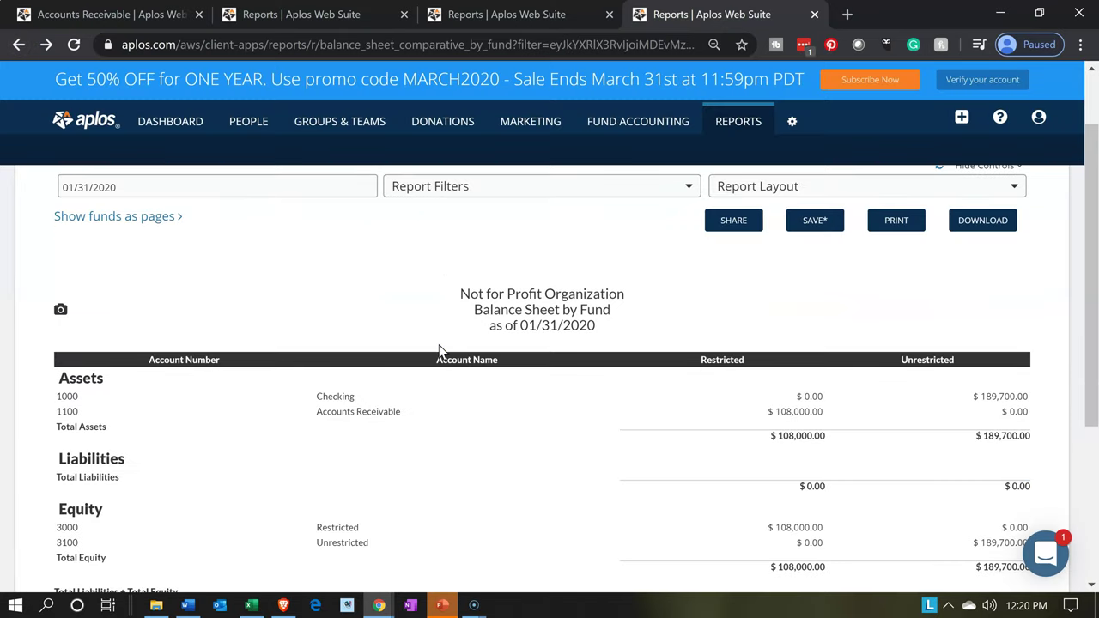
pyautogui.scroll(-1, 439, 350)
# Step: Reload the Income Statement by Fund report and examine its restricted and unrestricted contributions
pyautogui.click(506, 15)
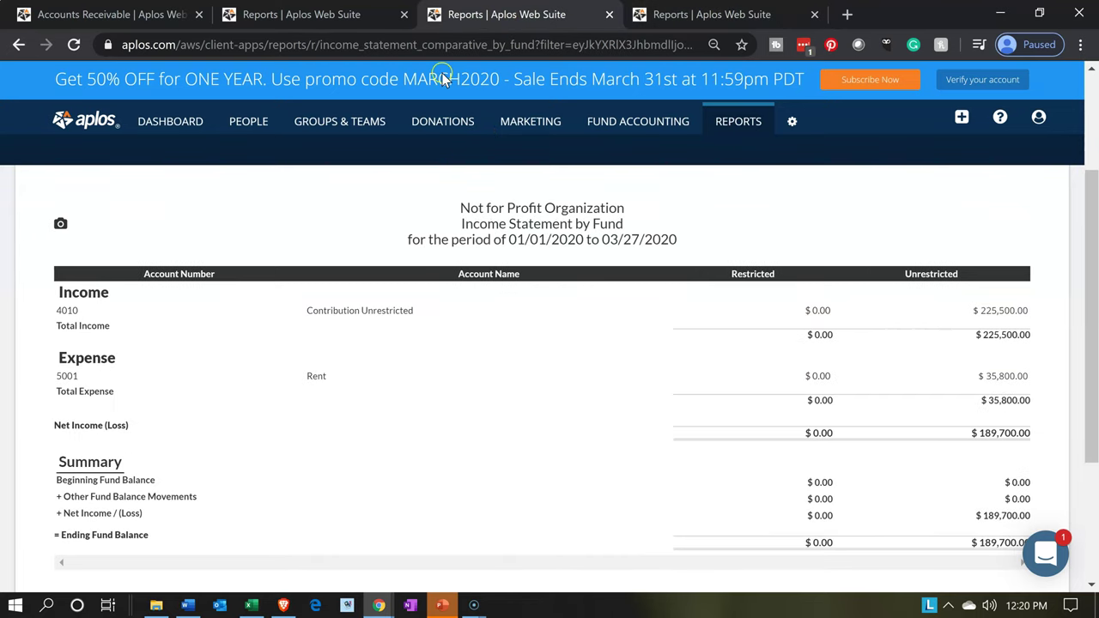
pyautogui.click(74, 48)
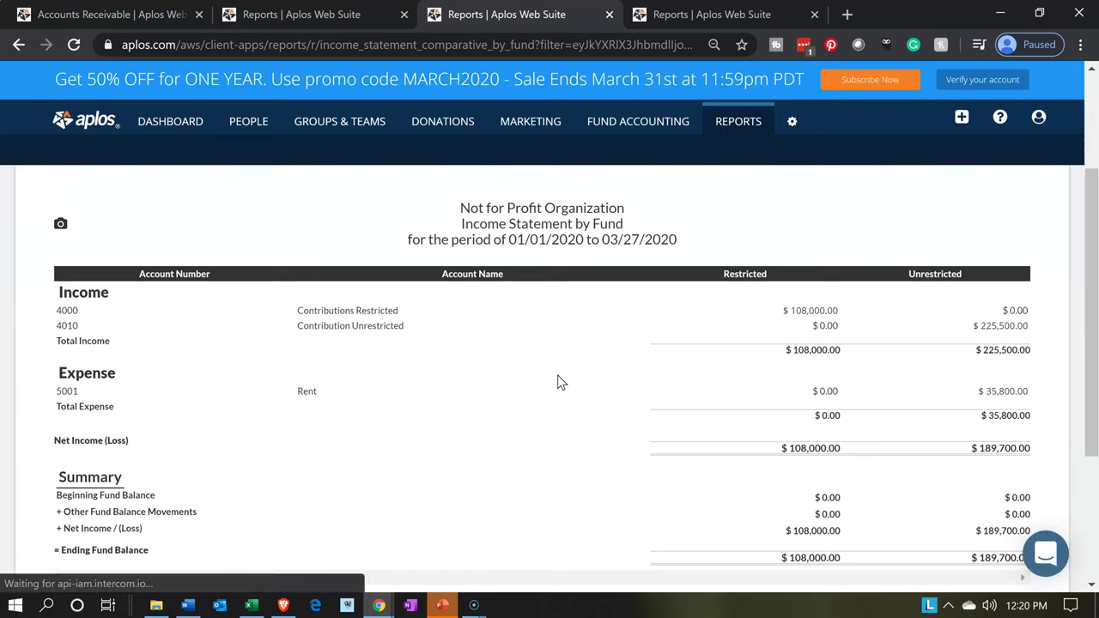
pyautogui.click(442, 342)
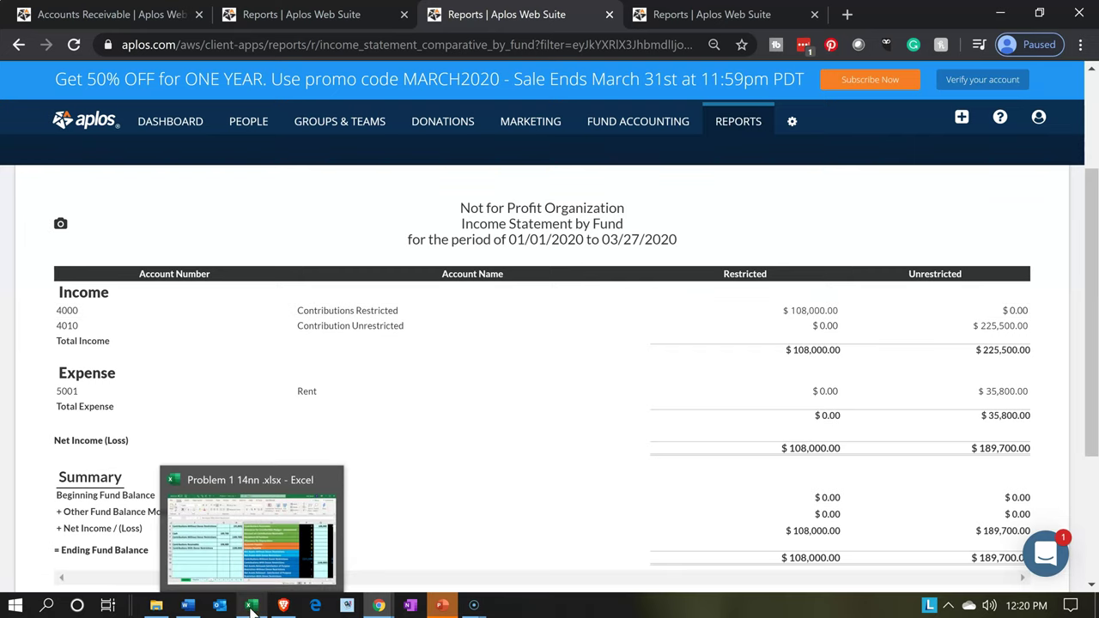
pyautogui.click(175, 336)
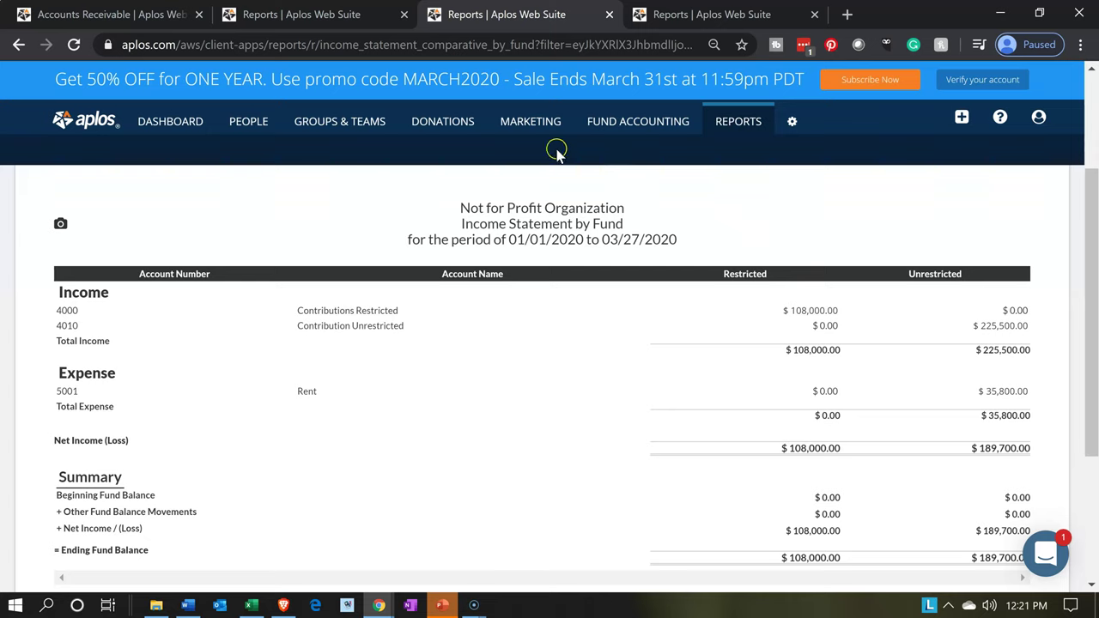
# Step: Review the Pledges by Contact report, then find and open the Aged Receivables report and examine Pledger 1's aging
pyautogui.click(326, 15)
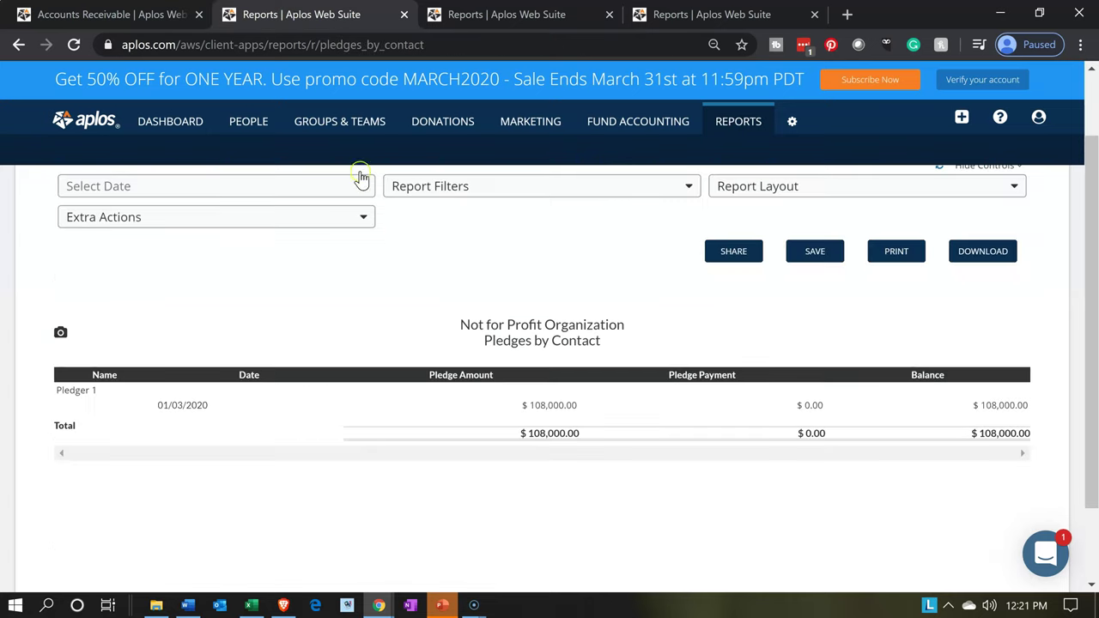
pyautogui.scroll(1, 375, 323)
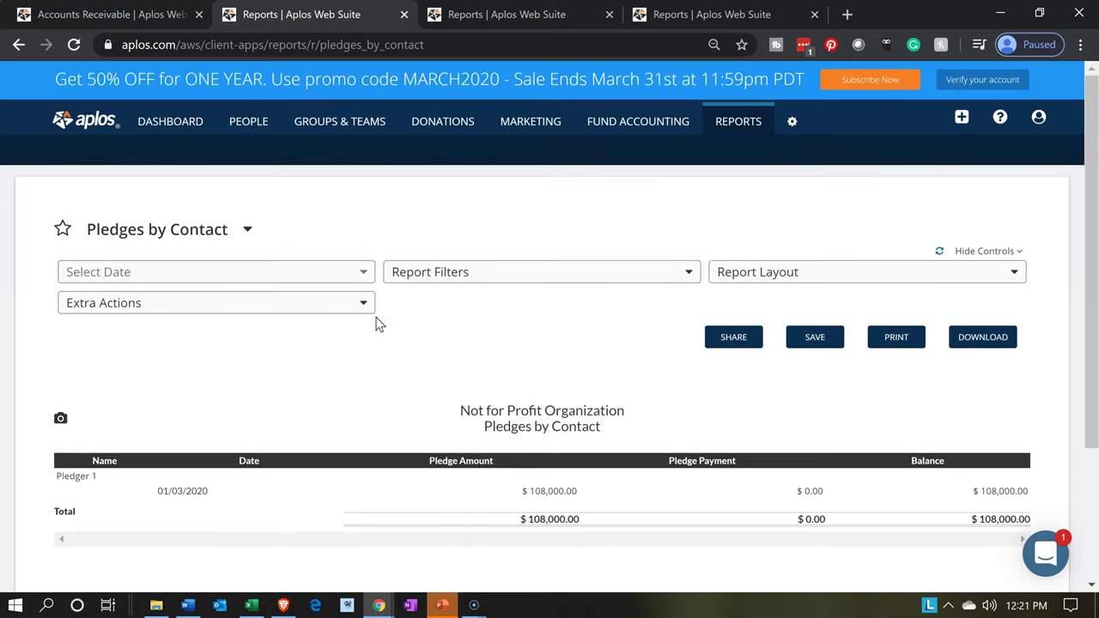
pyautogui.click(743, 124)
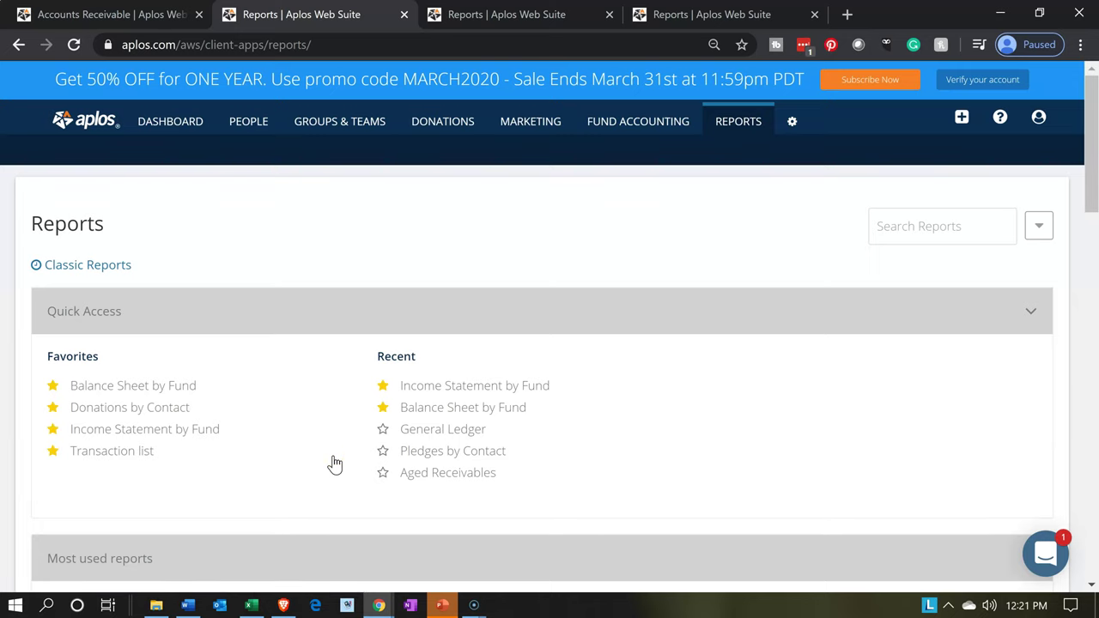
pyautogui.click(130, 362)
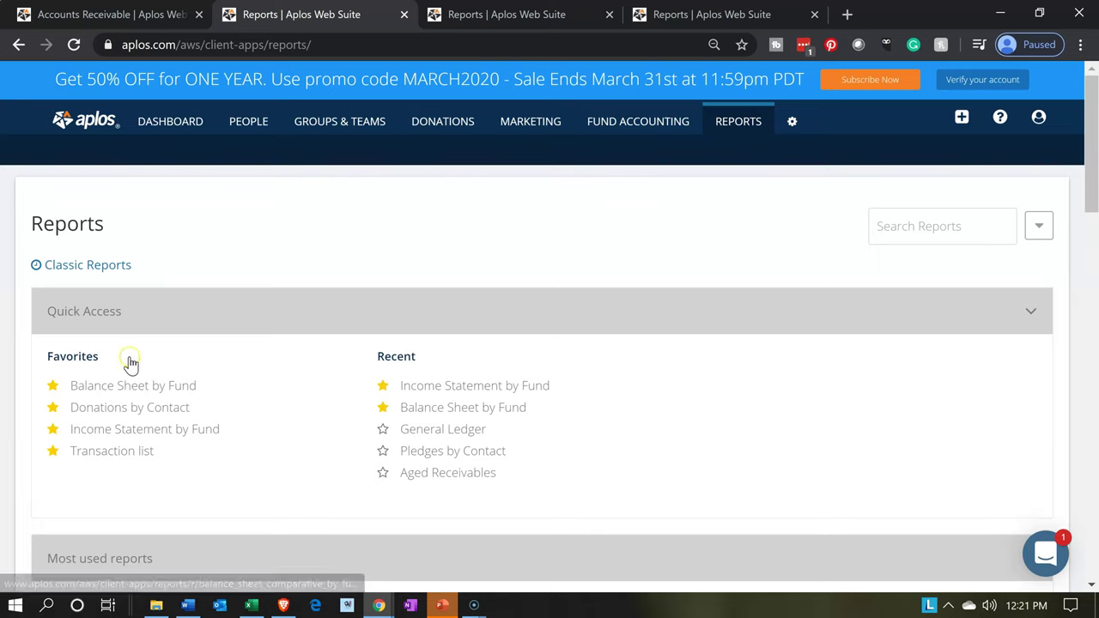
pyautogui.scroll(-1, 284, 417)
pyautogui.scroll(-1, 459, 398)
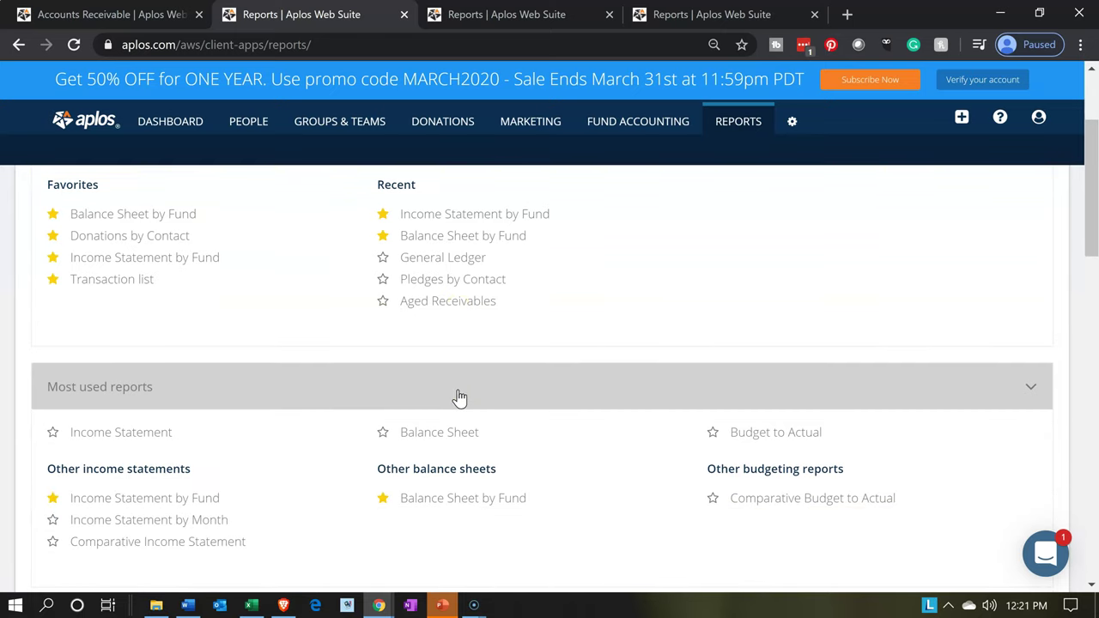
pyautogui.scroll(-1, 460, 397)
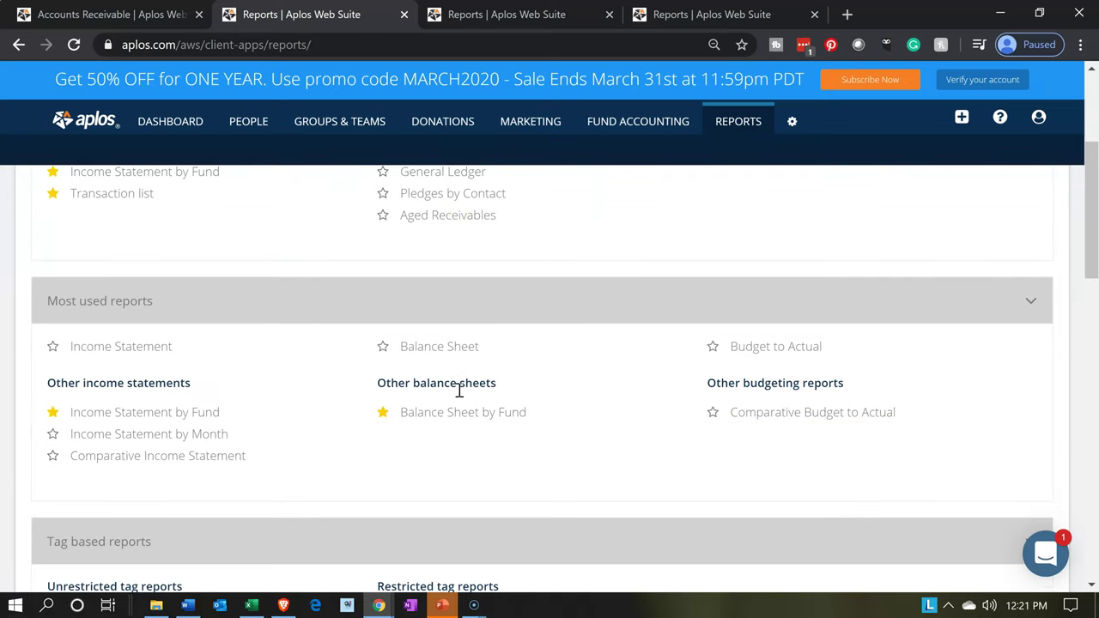
pyautogui.scroll(-4, 459, 391)
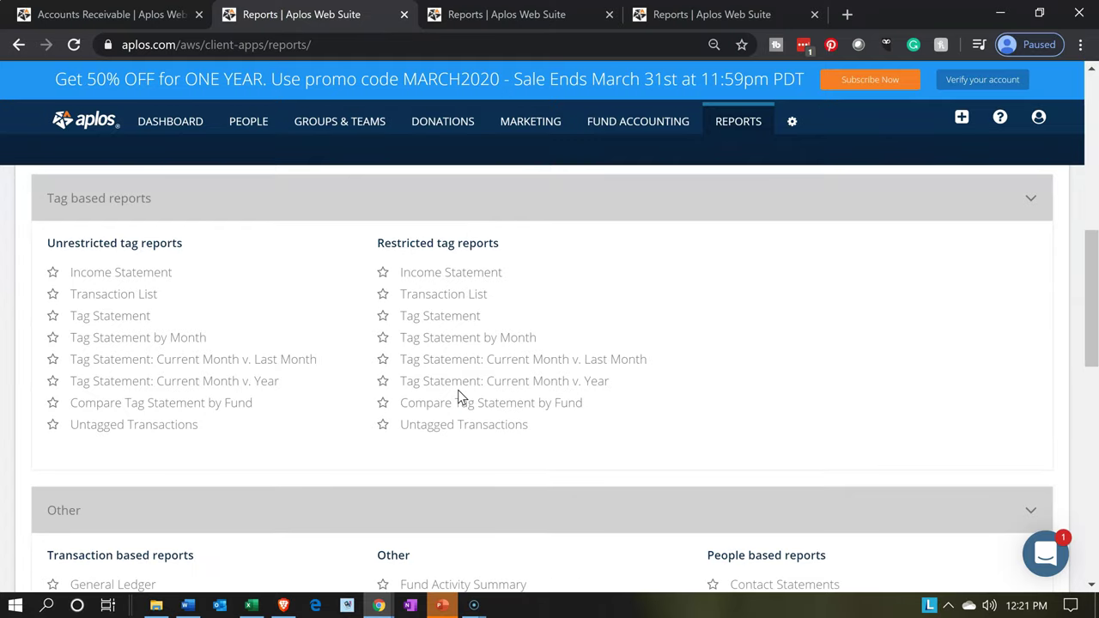
pyautogui.scroll(-2, 457, 390)
pyautogui.click(172, 367)
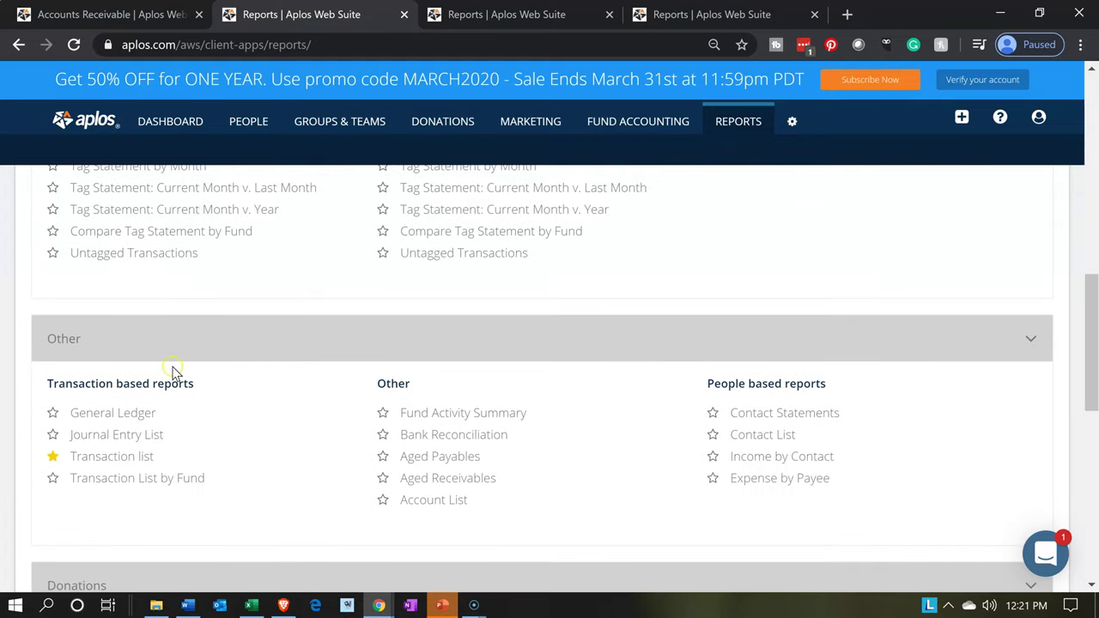
pyautogui.click(439, 479)
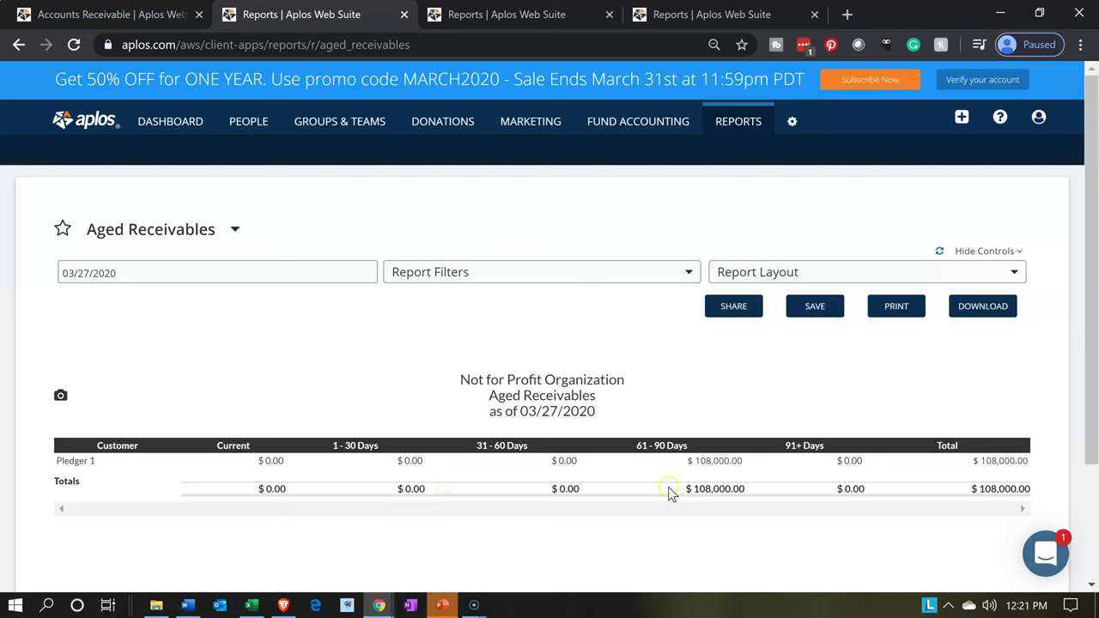
pyautogui.click(695, 478)
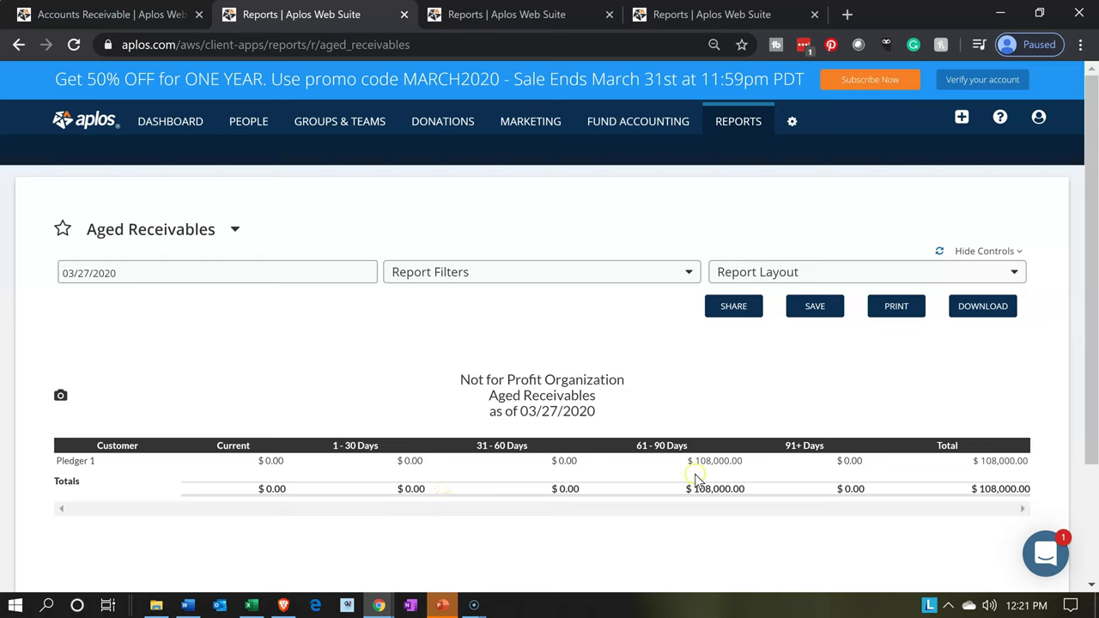
# Step: Set the Aged Receivables report's as-of date to 01/31/2020
pyautogui.click(259, 266)
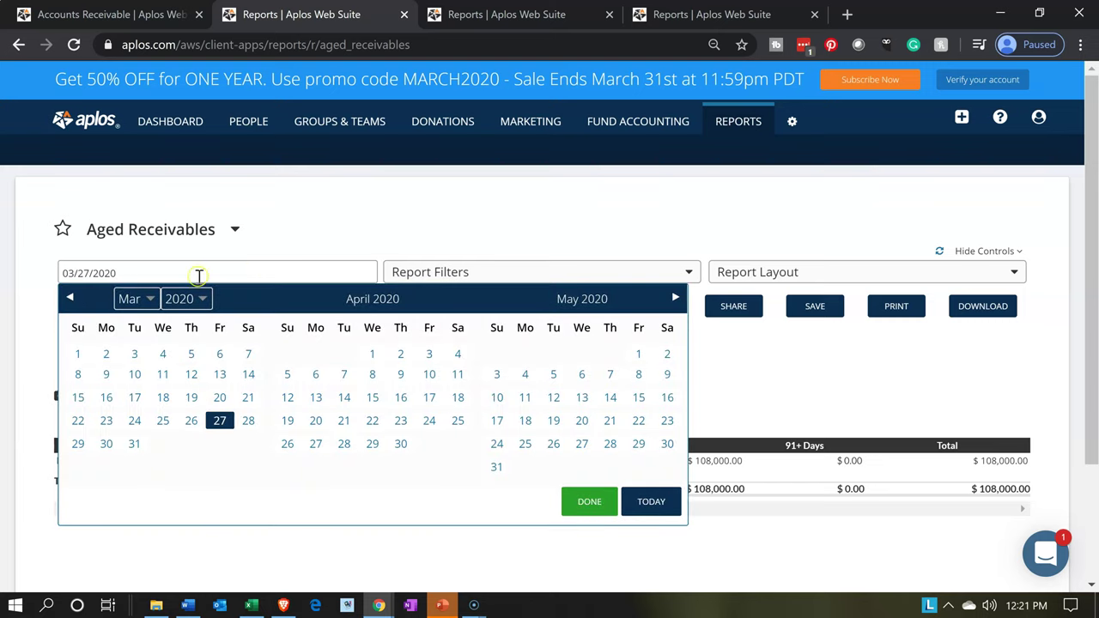
pyautogui.click(69, 300)
pyautogui.click(69, 301)
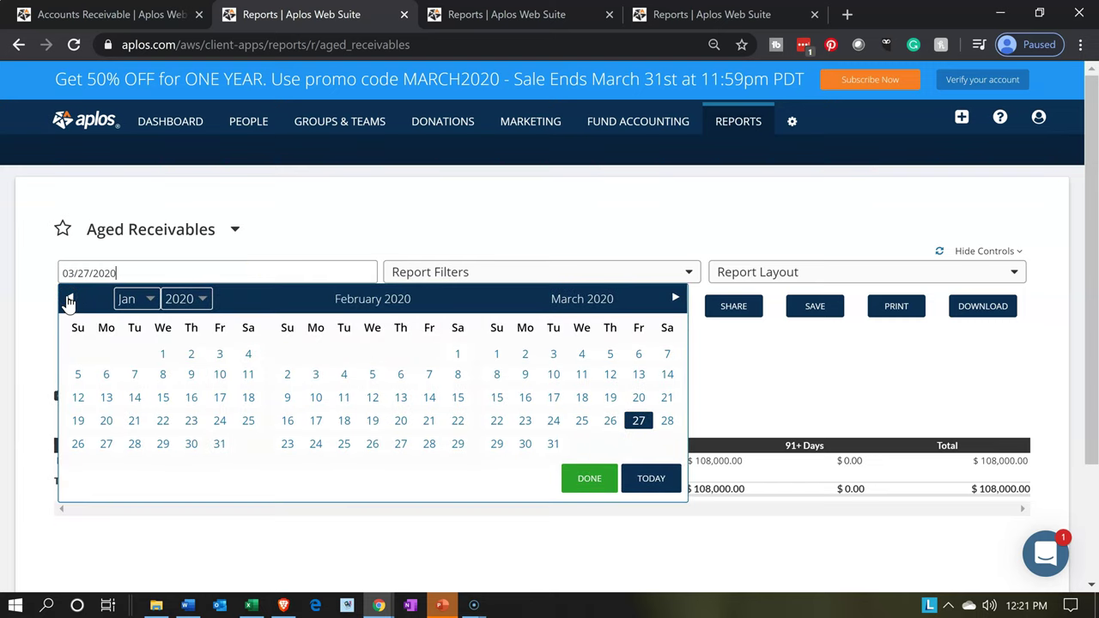
pyautogui.click(218, 444)
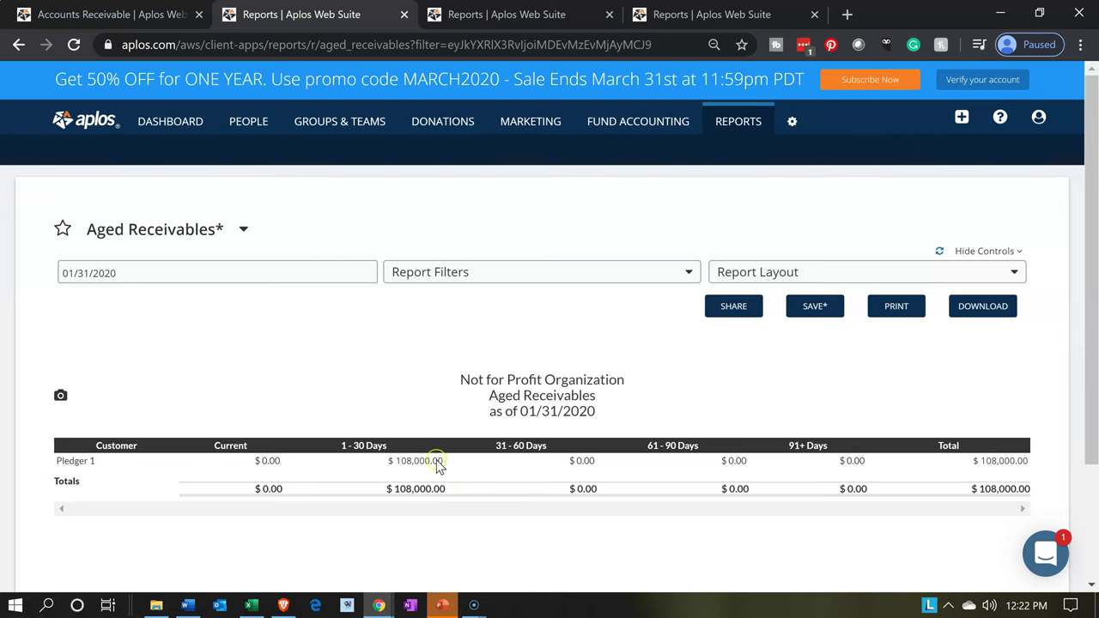
# Step: Open Pledger 1's record from the contact list and review its aged receivables and activity history
pyautogui.click(145, 16)
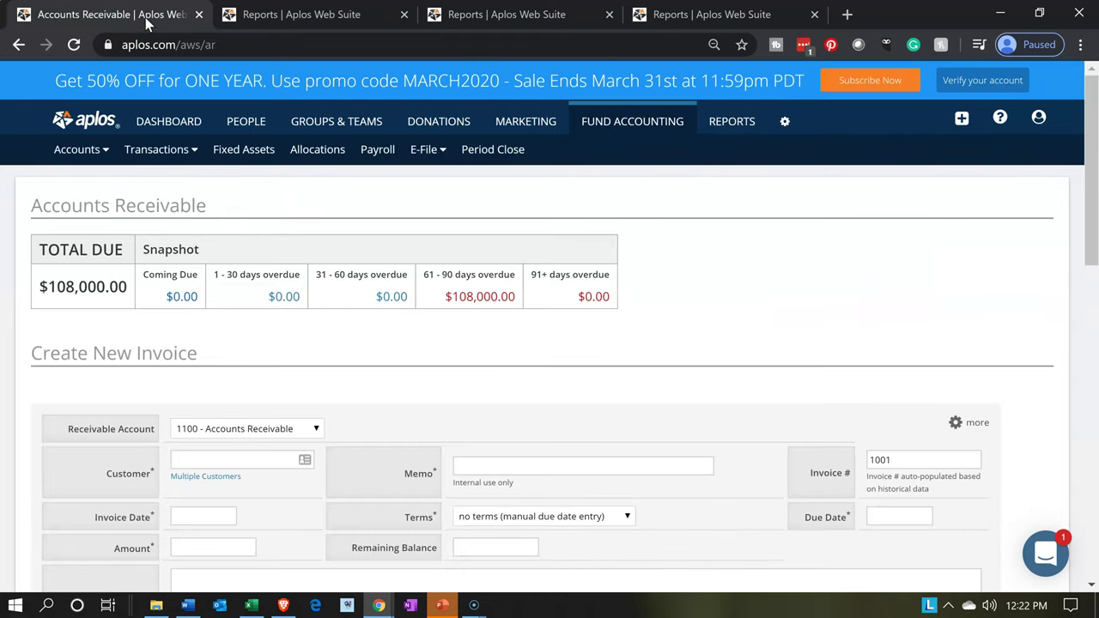
pyautogui.moveTo(246, 122)
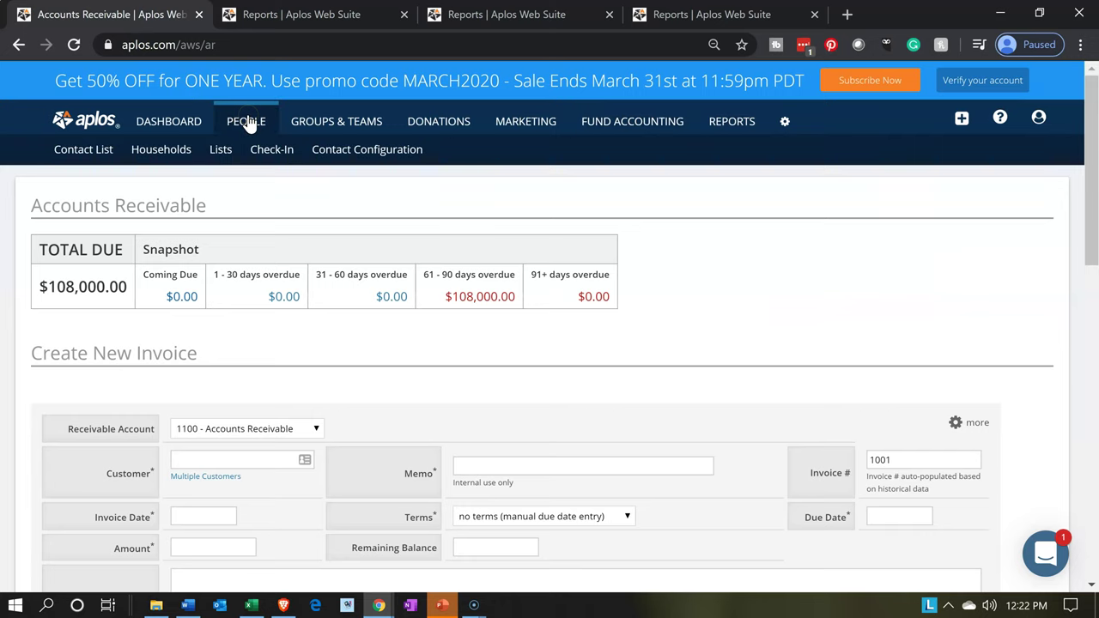
pyautogui.click(103, 149)
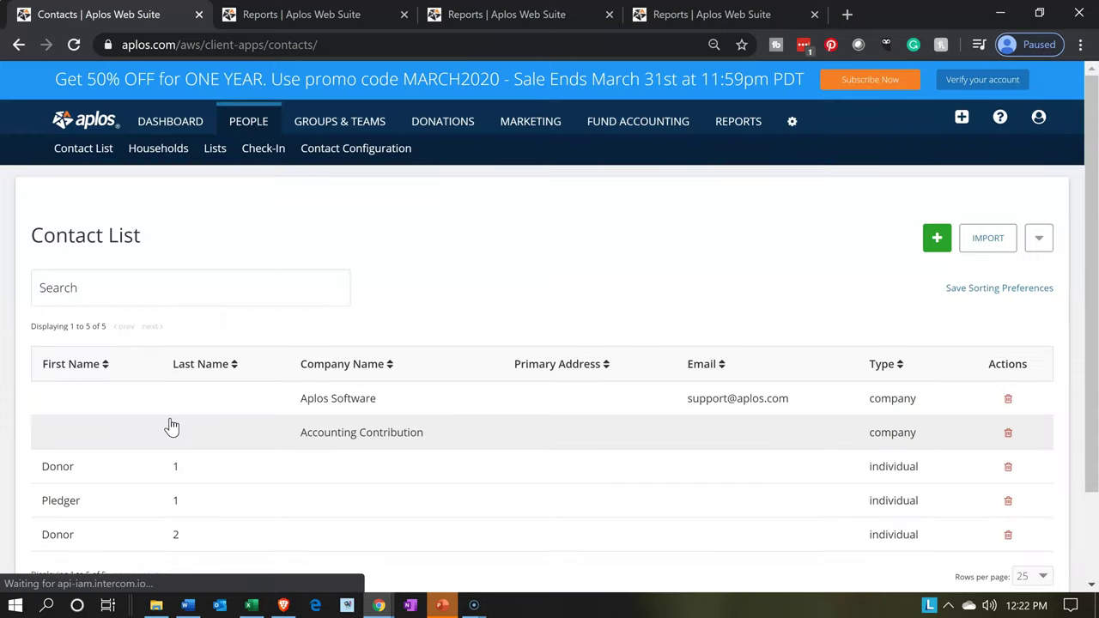
pyautogui.scroll(-1, 146, 440)
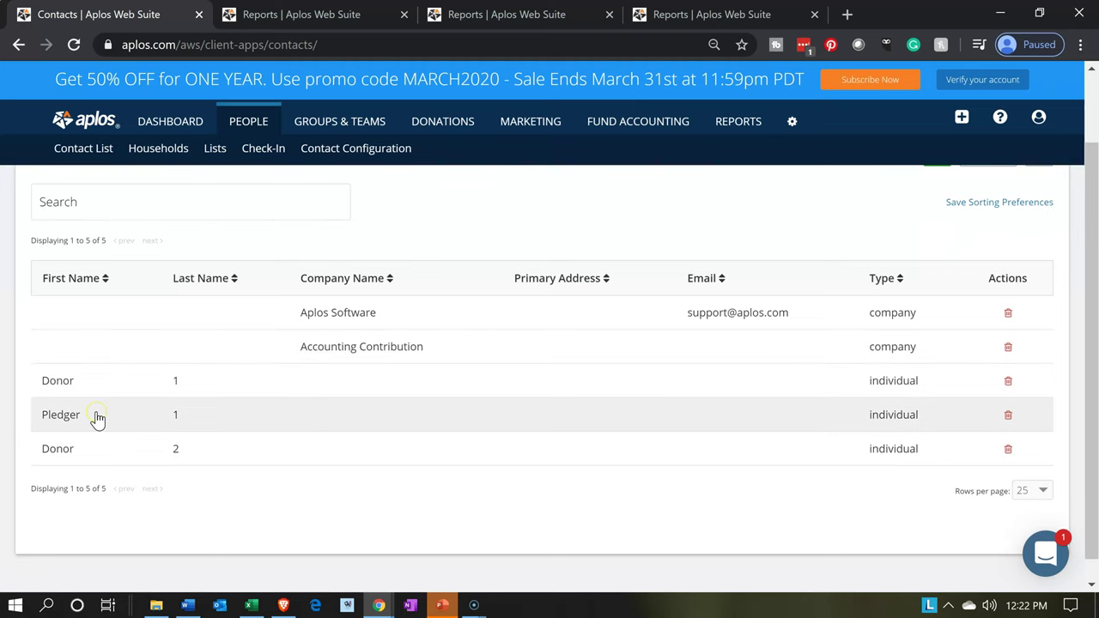
pyautogui.click(97, 418)
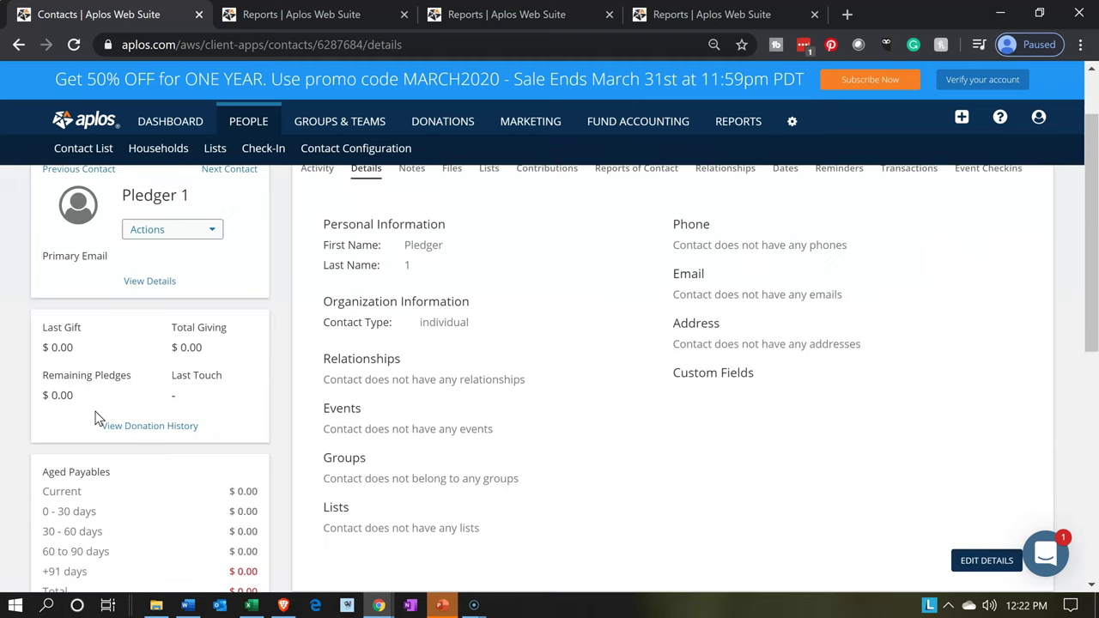
pyautogui.scroll(-2, 97, 418)
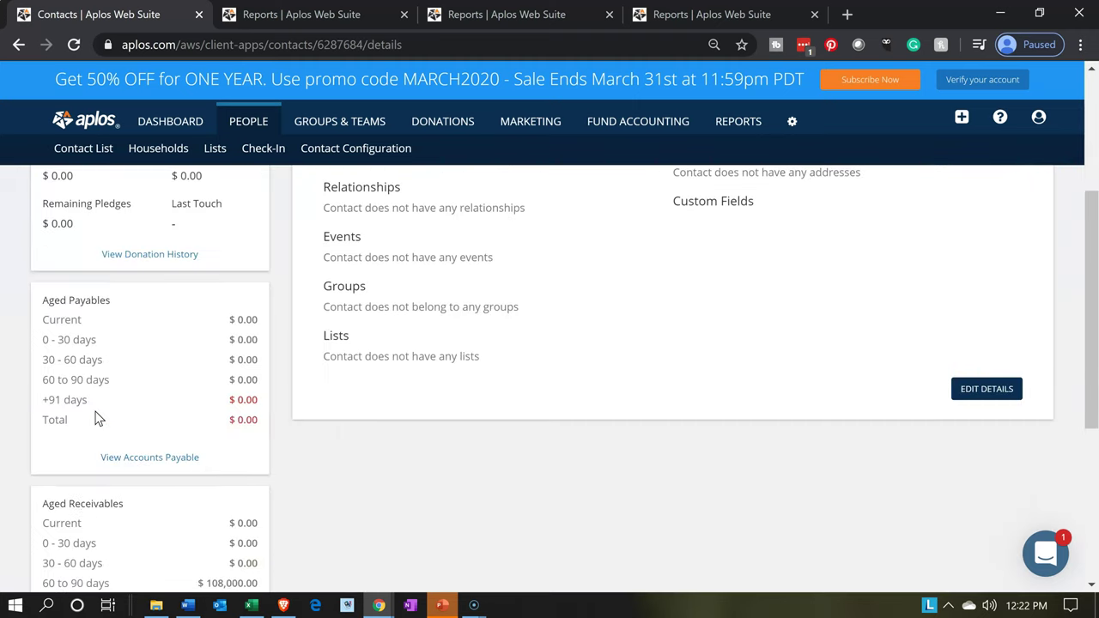
pyautogui.scroll(-2, 97, 418)
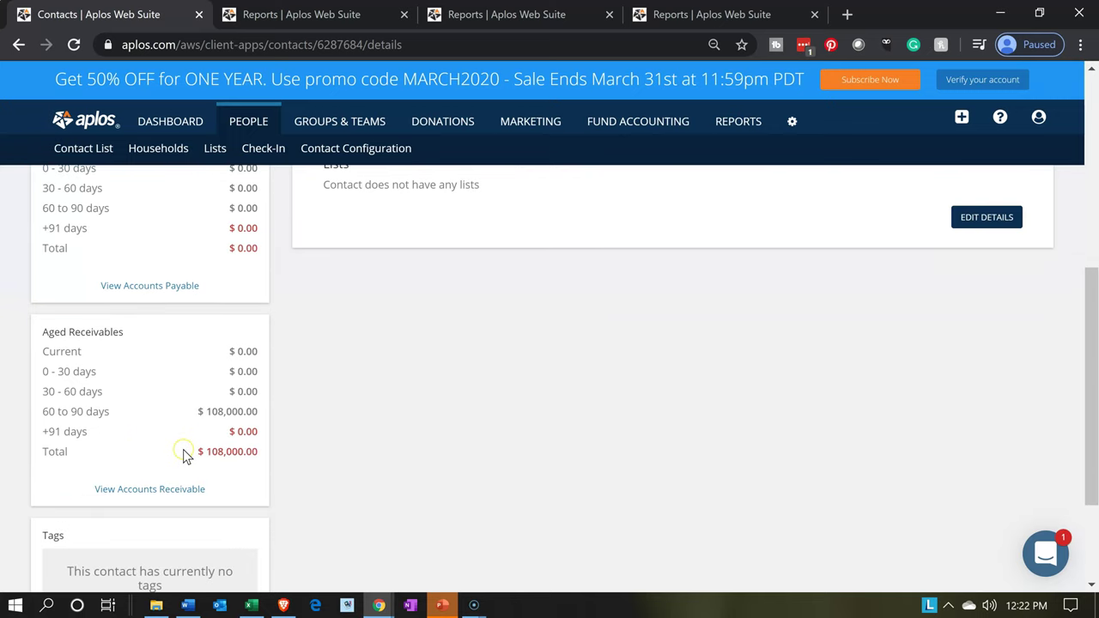
pyautogui.scroll(5, 183, 453)
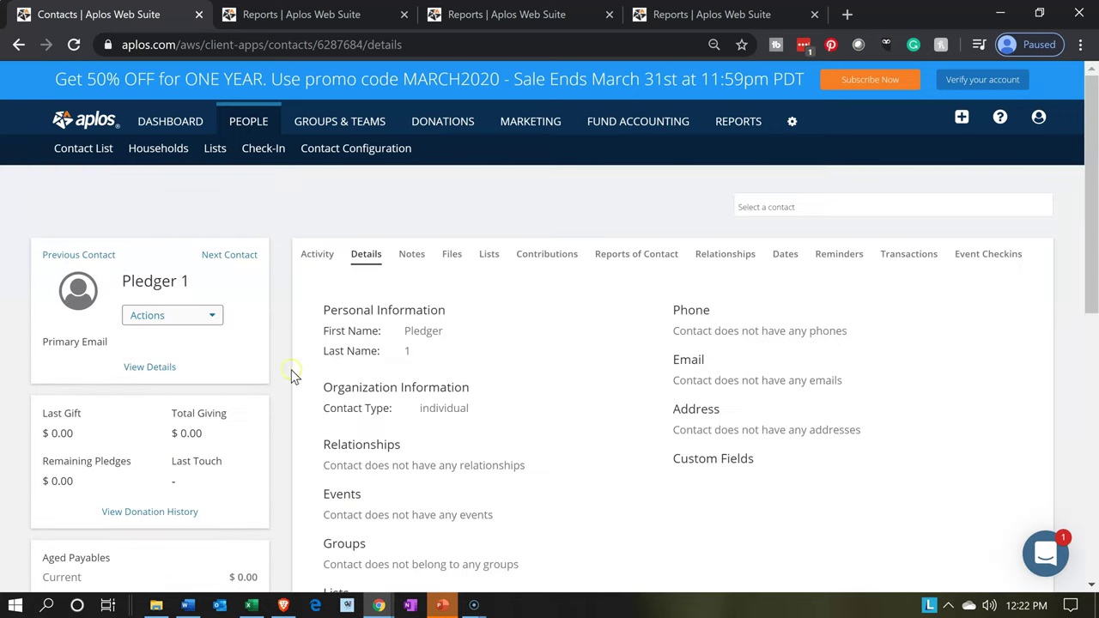
pyautogui.click(316, 254)
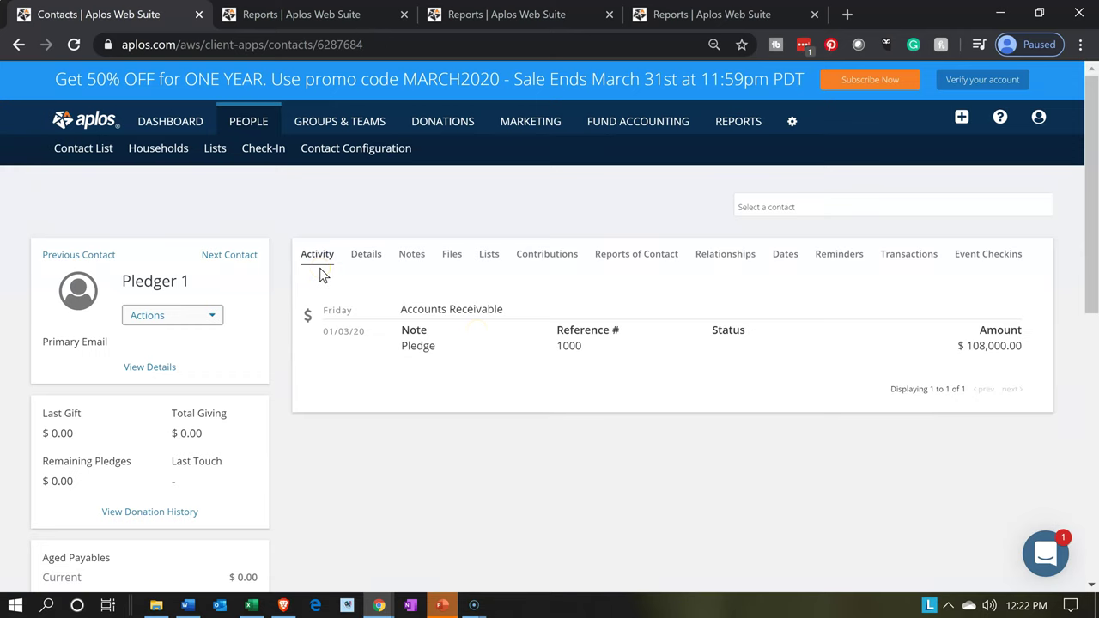
# Step: Find and open the Income Statement among the restricted tag reports
pyautogui.click(723, 128)
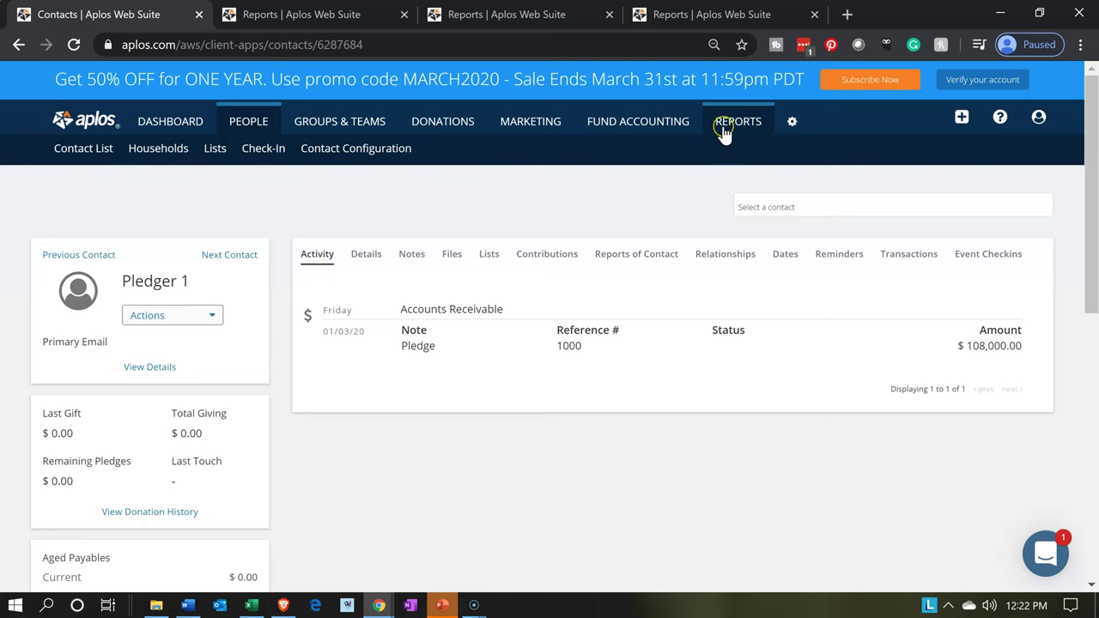
pyautogui.click(723, 129)
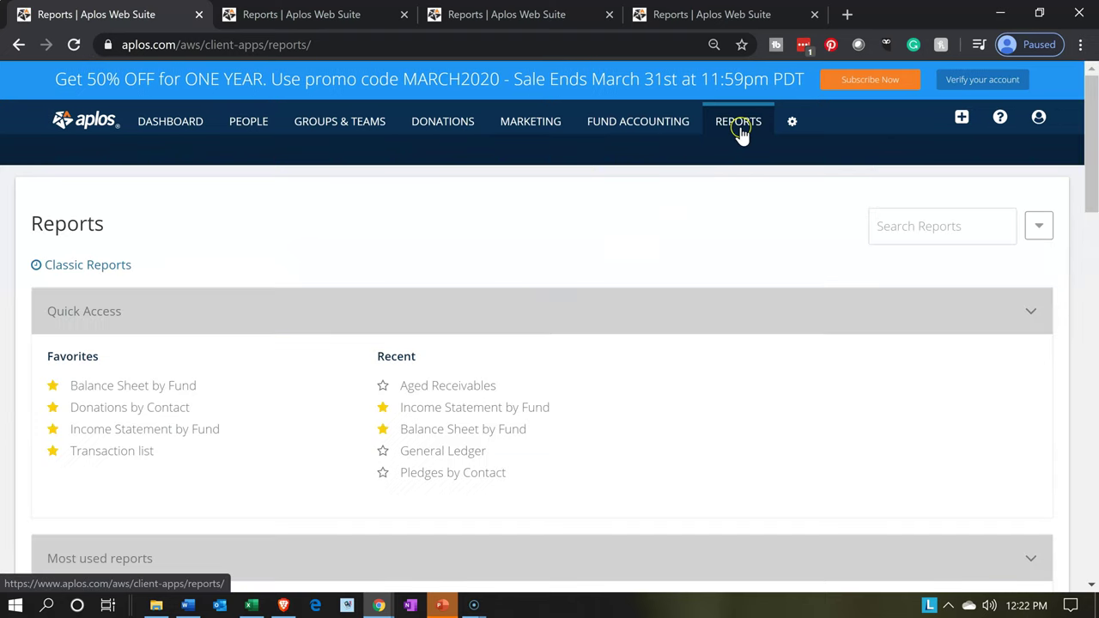
pyautogui.click(740, 129)
pyautogui.scroll(-4, 692, 306)
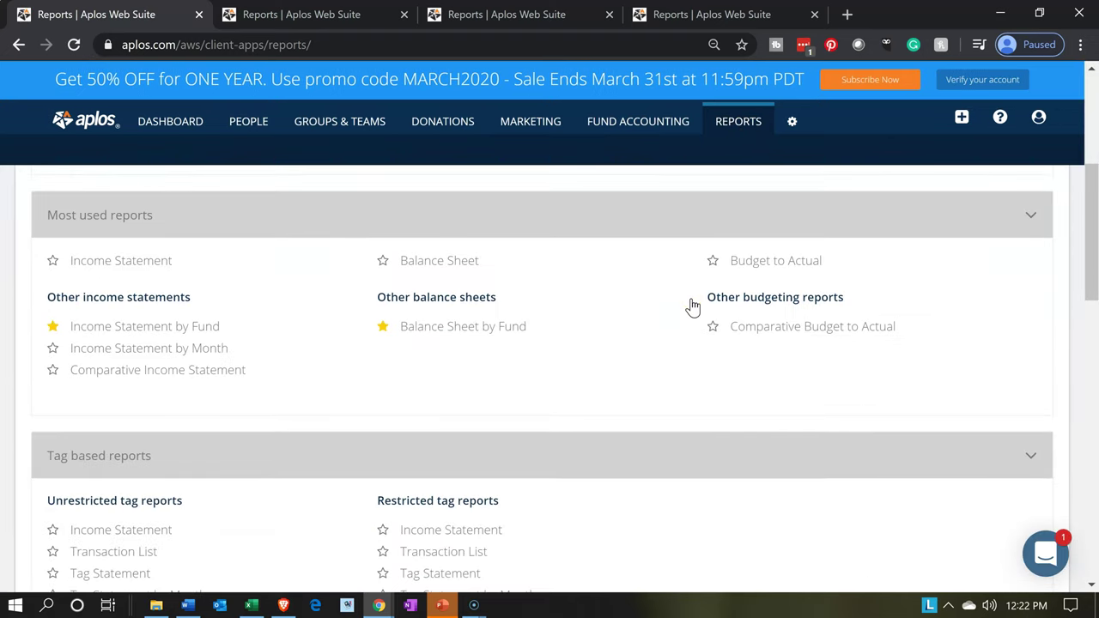
pyautogui.scroll(-2, 691, 305)
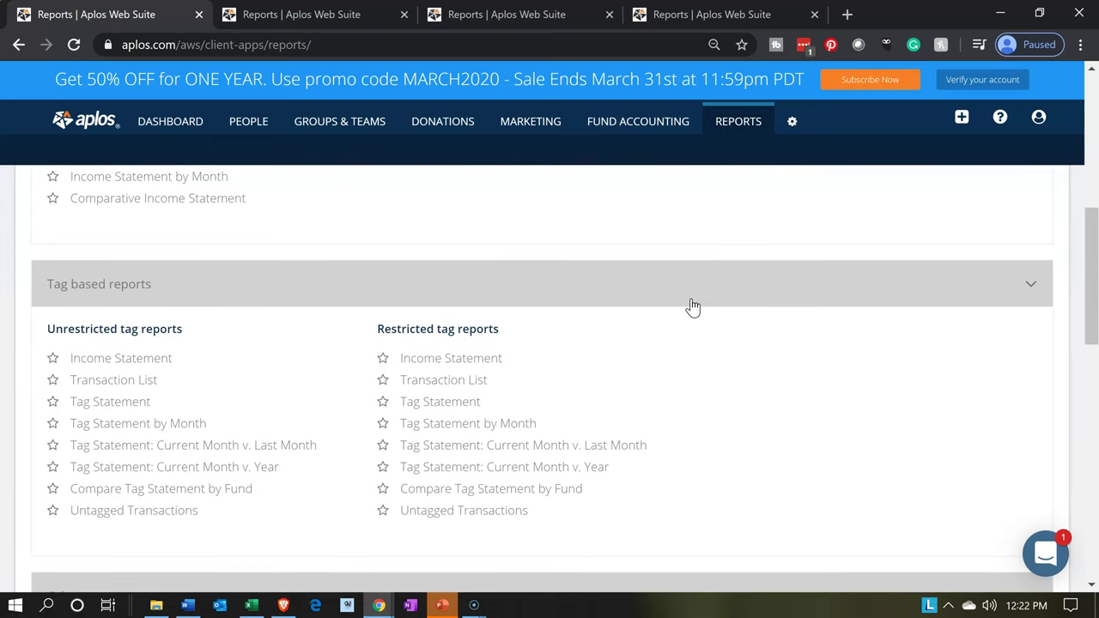
pyautogui.click(127, 362)
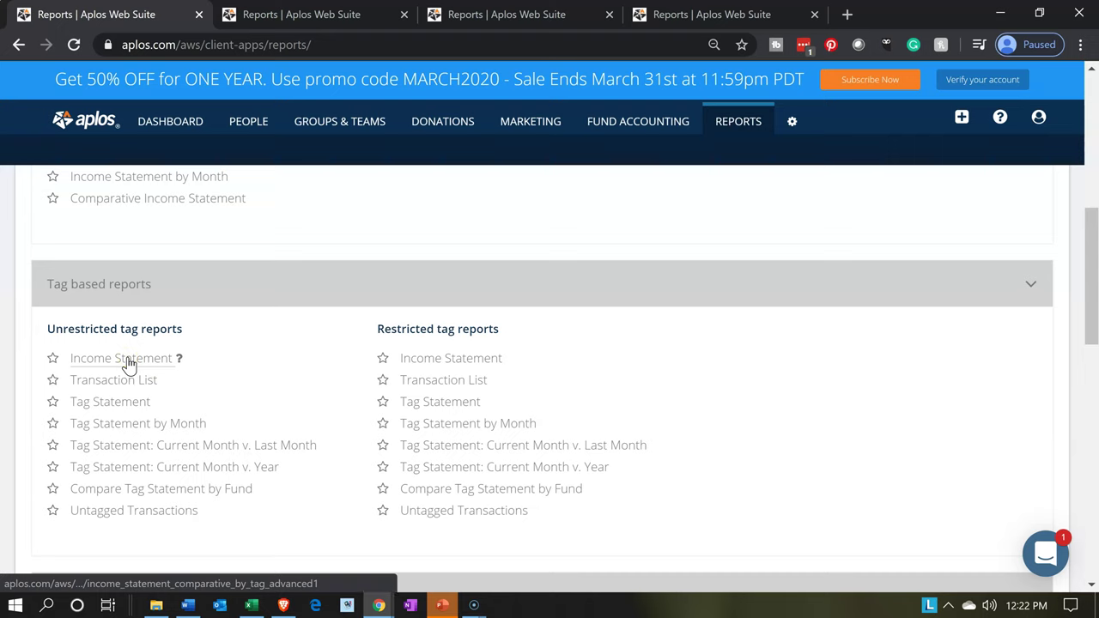
pyautogui.click(411, 361)
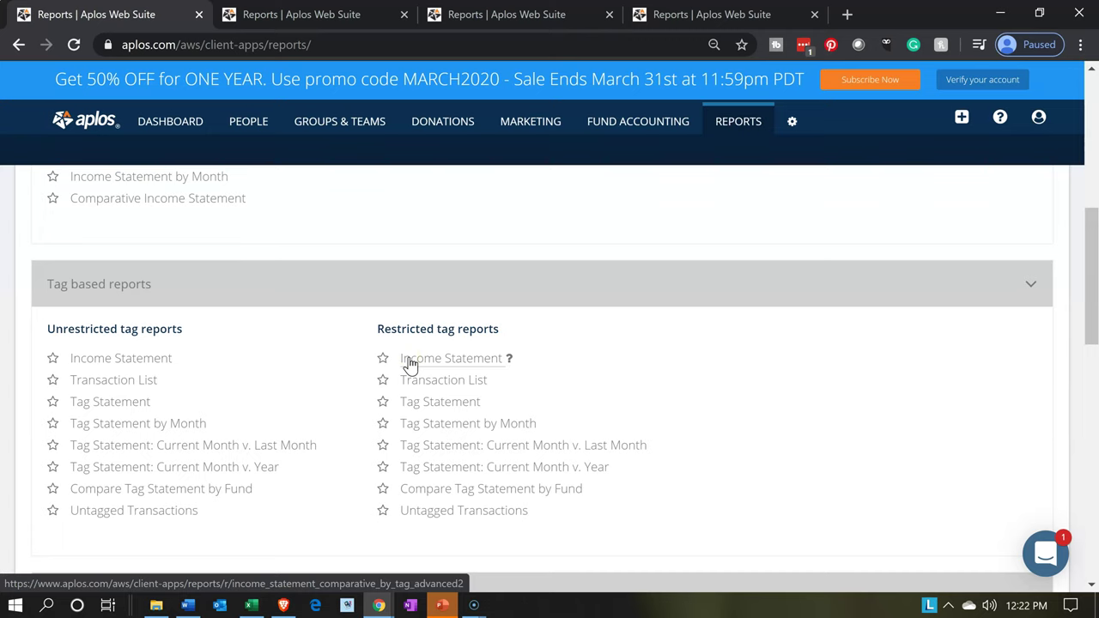
pyautogui.click(410, 361)
pyautogui.click(363, 335)
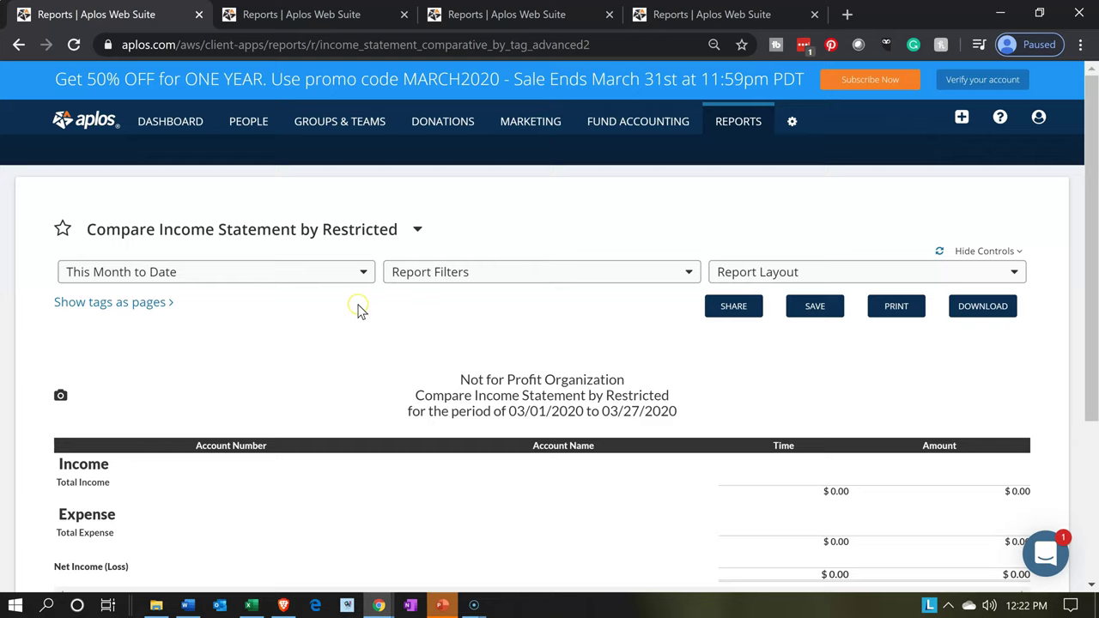
# Step: Set the Compare Income Statement by Restricted report's period to This Year to Date and examine its restricted contributions
pyautogui.scroll(-1, 358, 311)
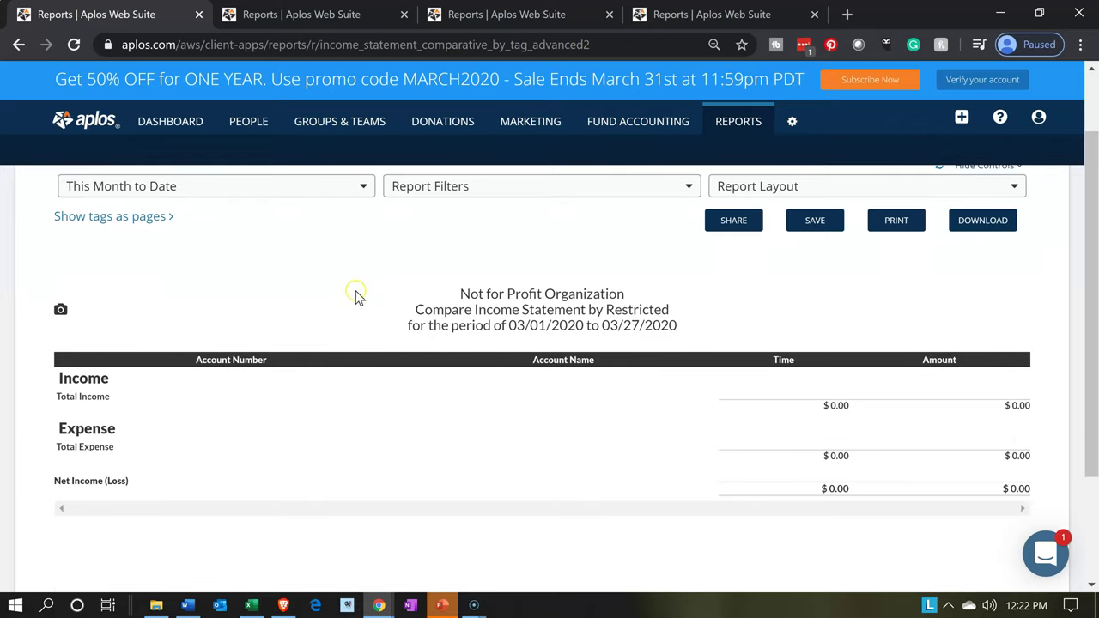
pyautogui.click(341, 188)
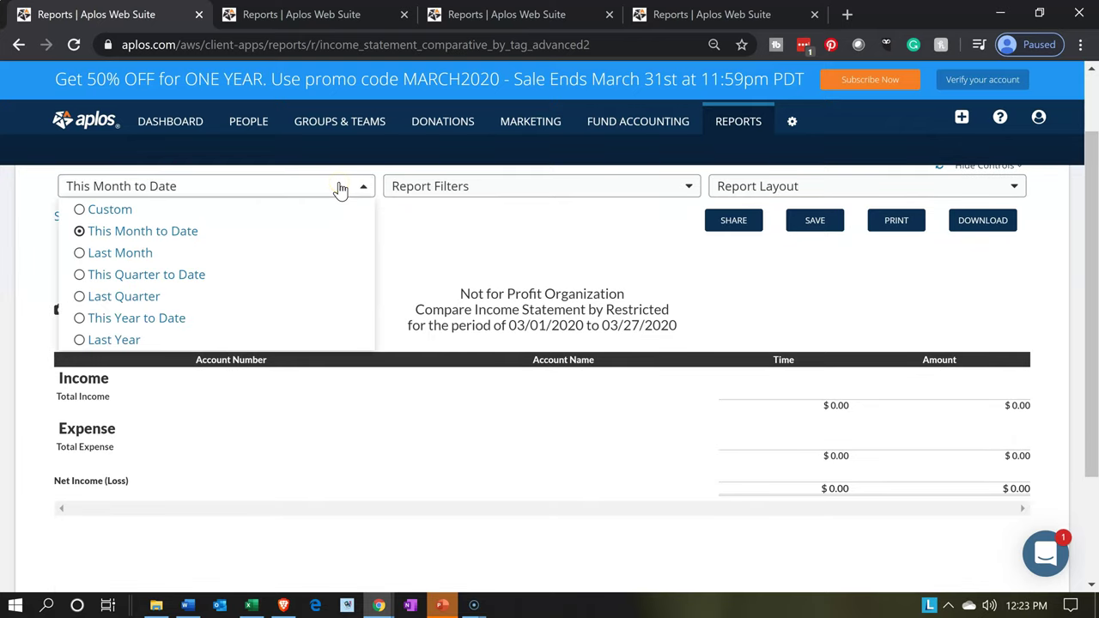
pyautogui.click(172, 319)
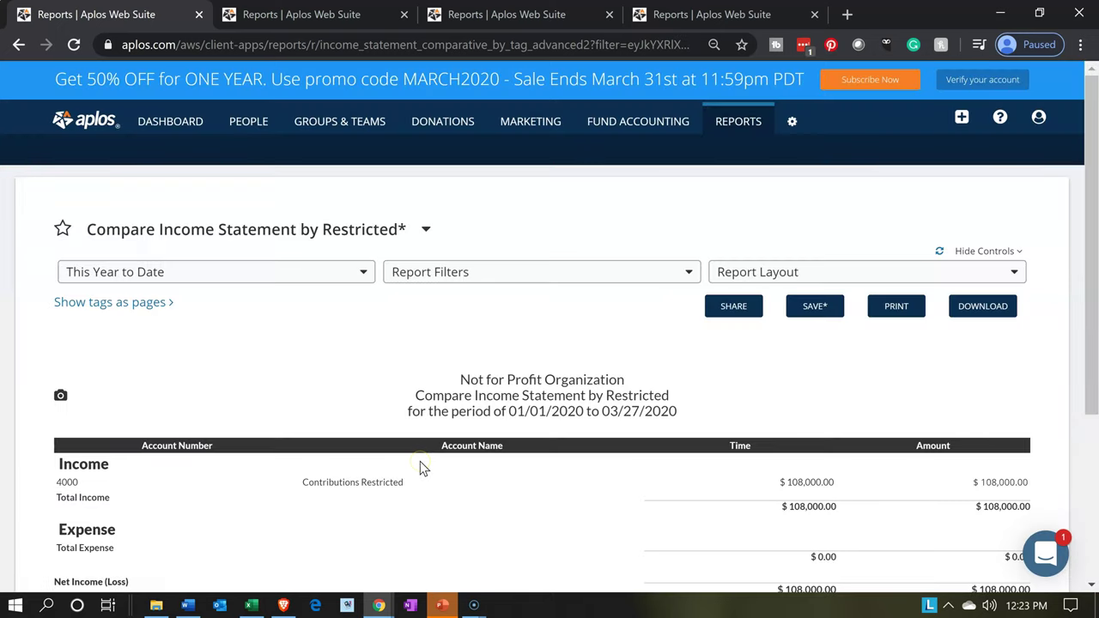
pyautogui.scroll(-1, 420, 464)
pyautogui.click(425, 279)
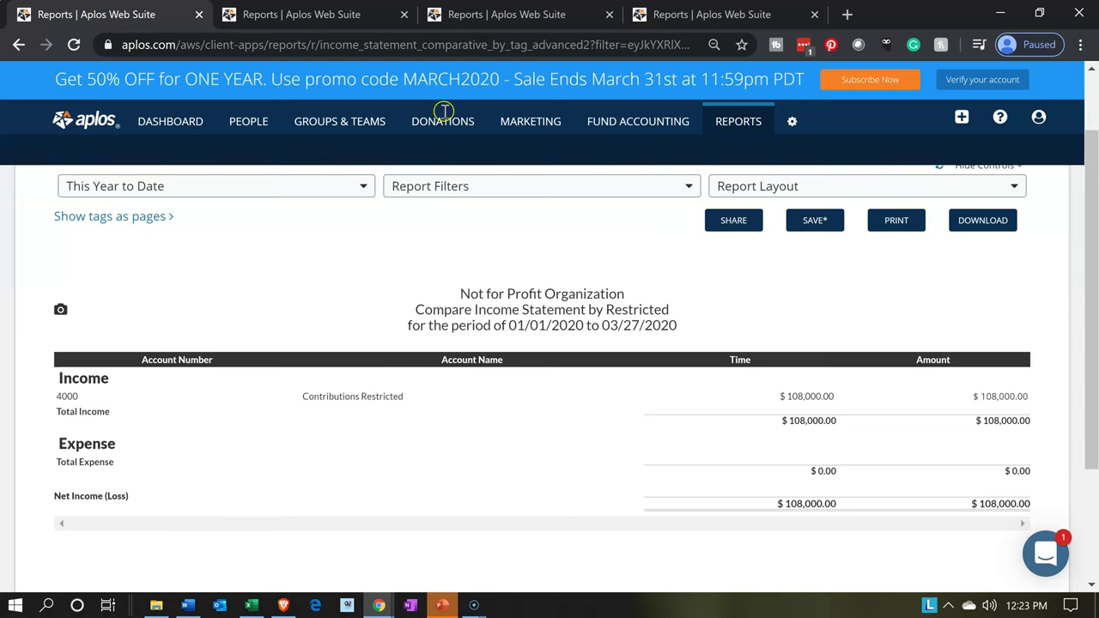
# Step: Compare the restricted contributions in the Income Statement by Fund with the time-restriction breakdown in the Compare Income Statement by Restricted report
pyautogui.click(340, 23)
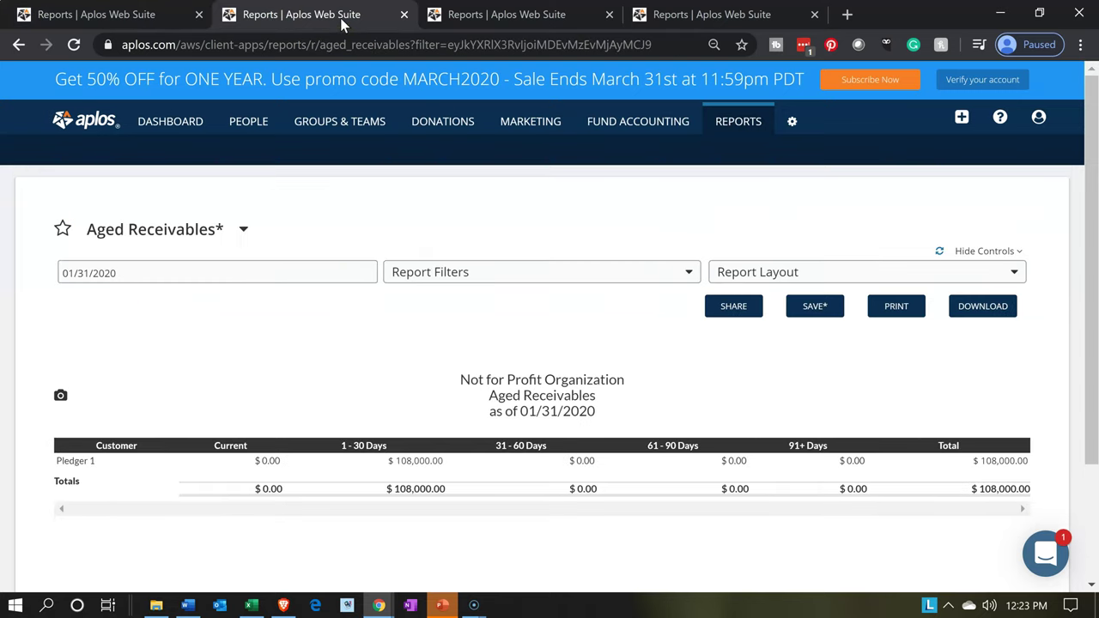
pyautogui.click(489, 15)
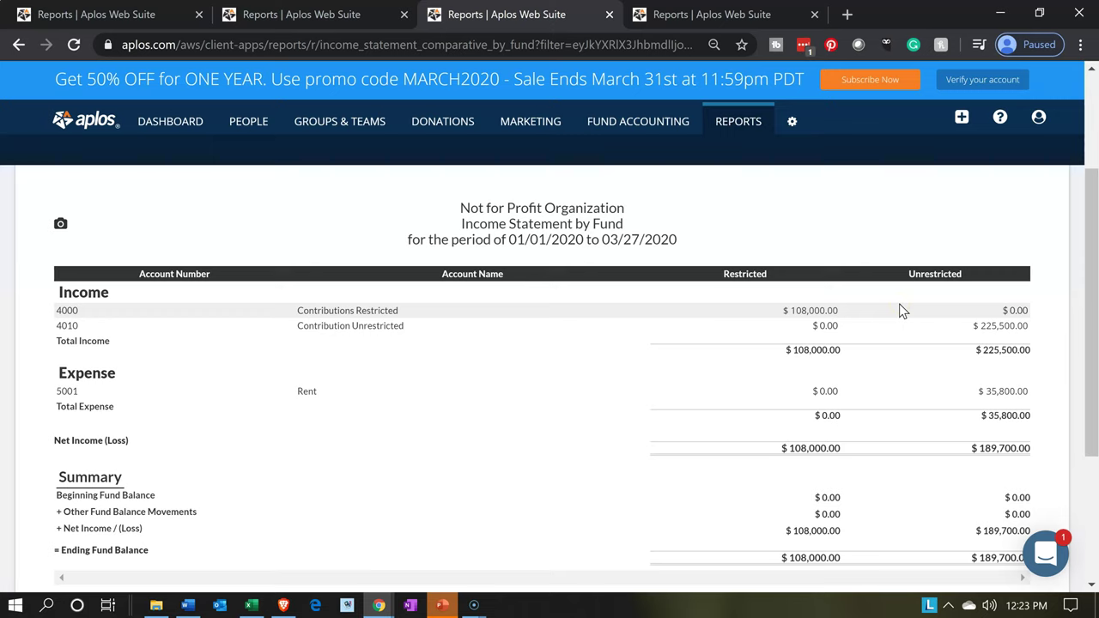
pyautogui.click(831, 311)
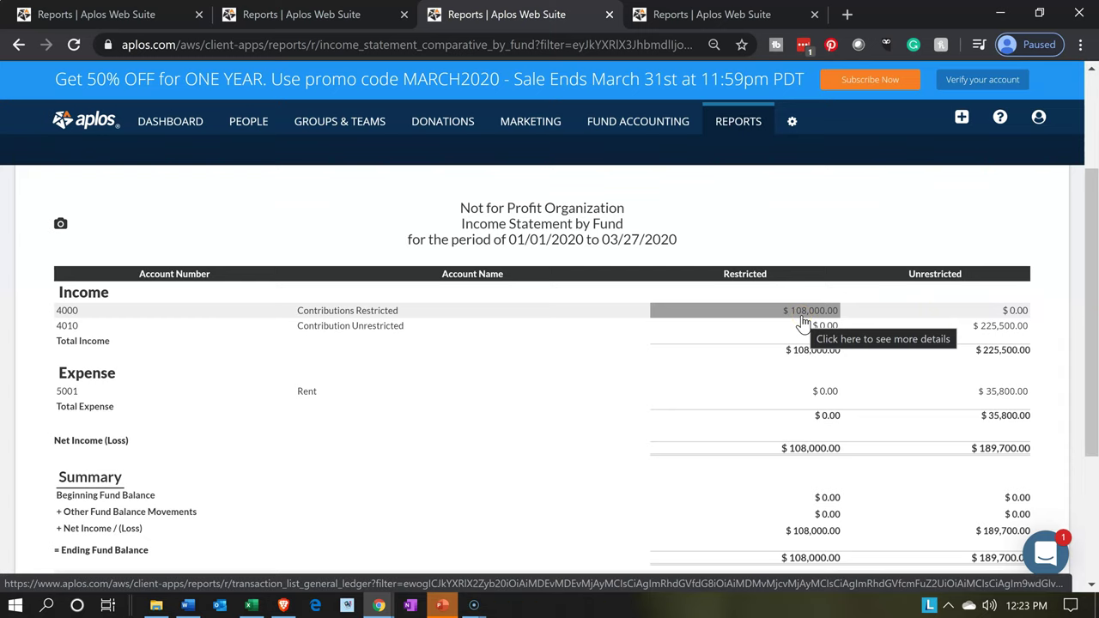
pyautogui.scroll(-1, 802, 322)
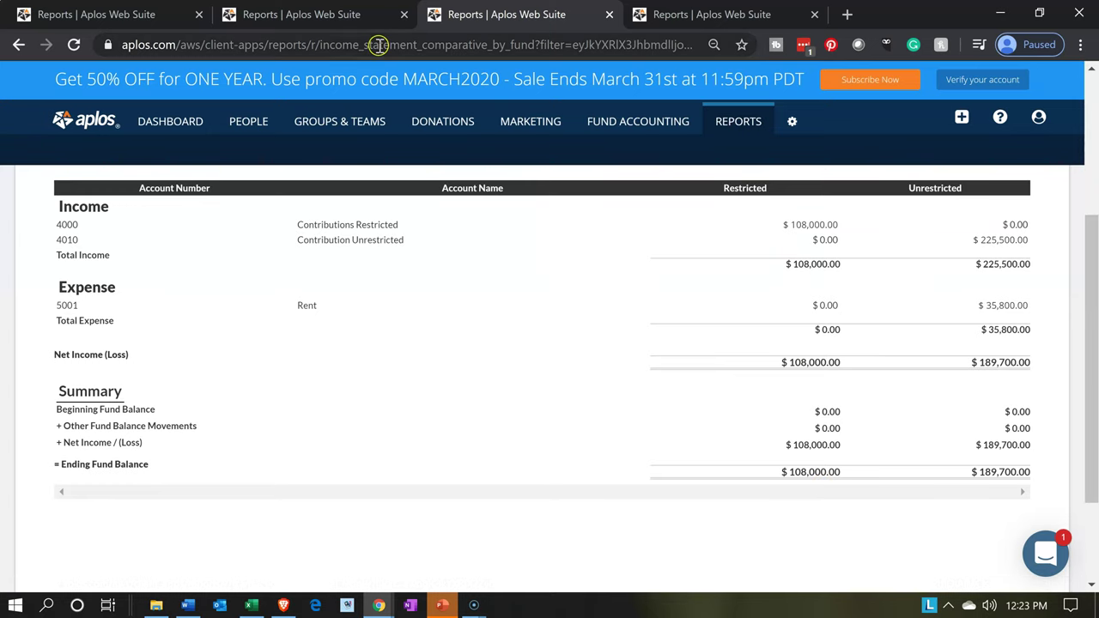
pyautogui.click(110, 12)
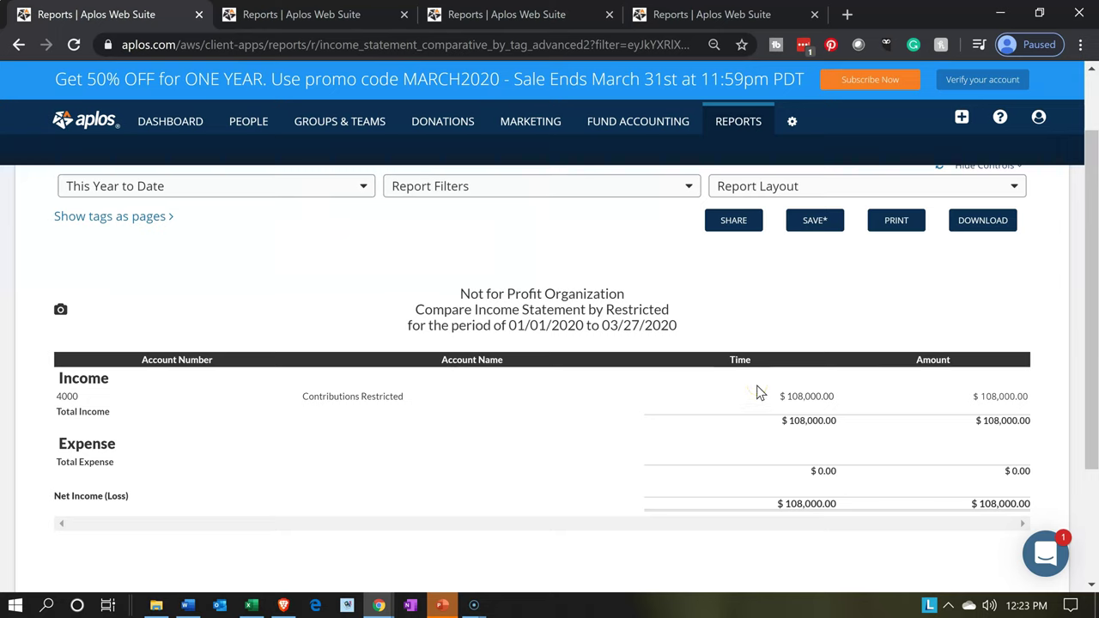
pyautogui.click(851, 374)
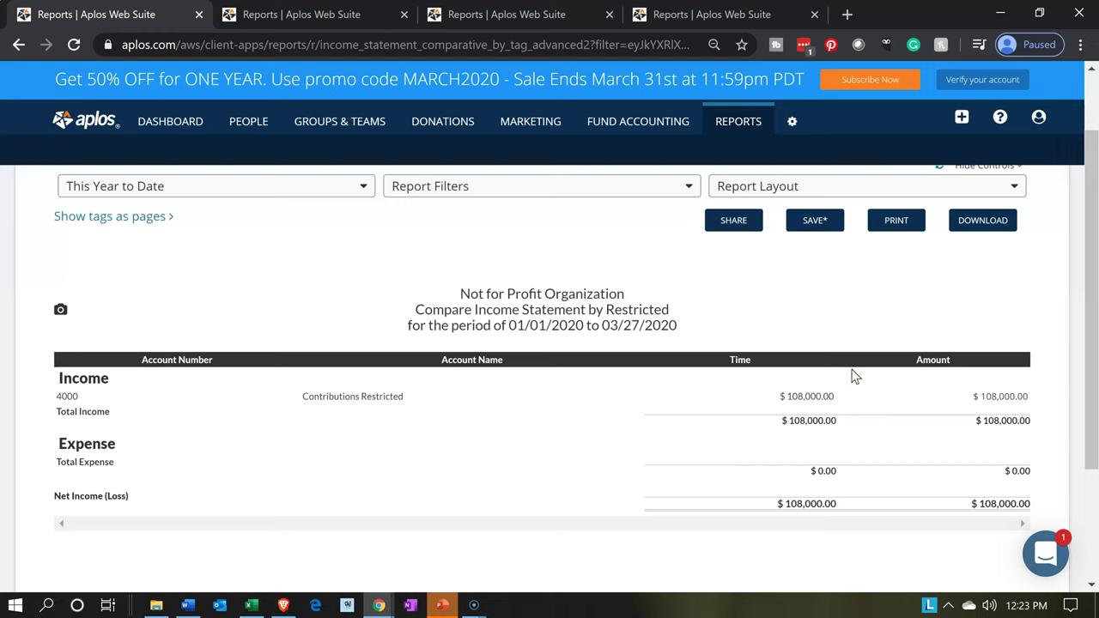